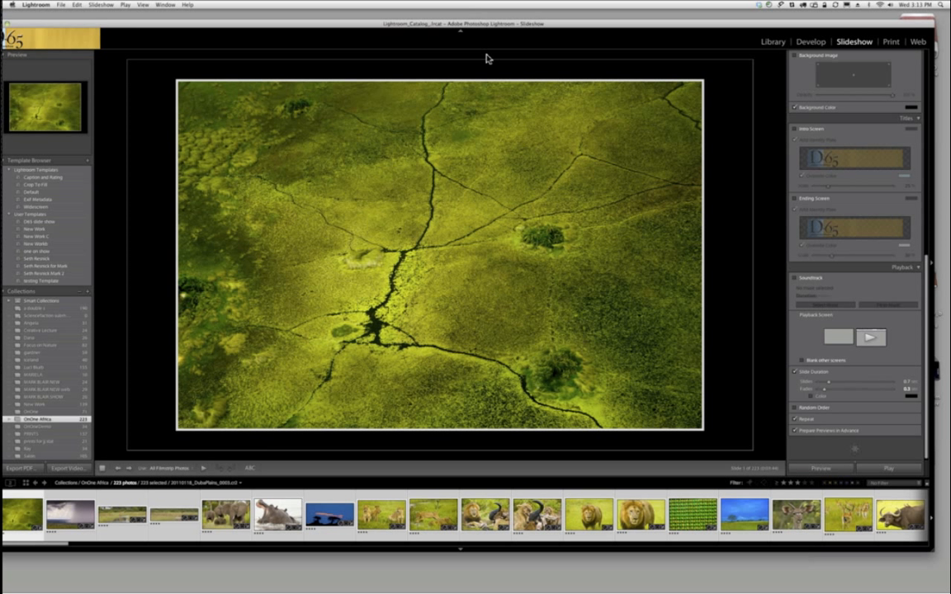
Move the Lightroom window out of the way, switch to Photoshop and open the Image Size settings for the red suitcase photo.
{"action": "left_click_drag", "start_coordinate": [487, 57], "coordinate": [510, 142]}
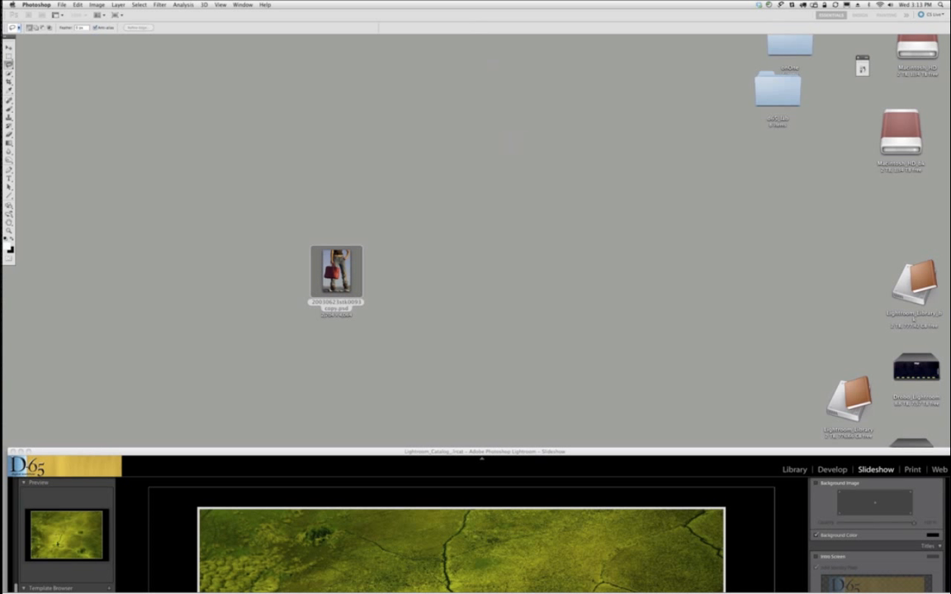
{"action": "left_click", "coordinate": [70, 5]}
{"action": "mouse_move", "coordinate": [96, 5]}
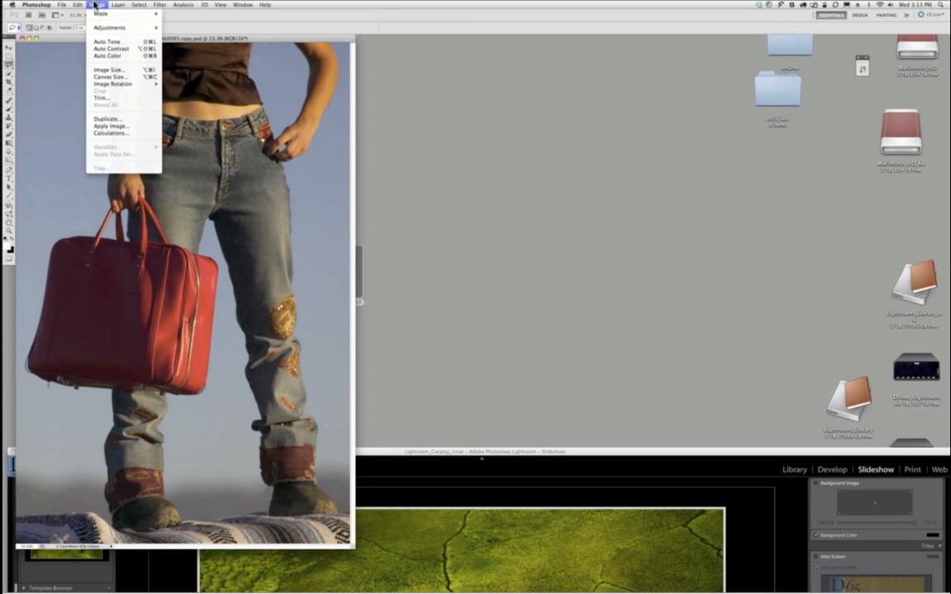
{"action": "left_click", "coordinate": [128, 71]}
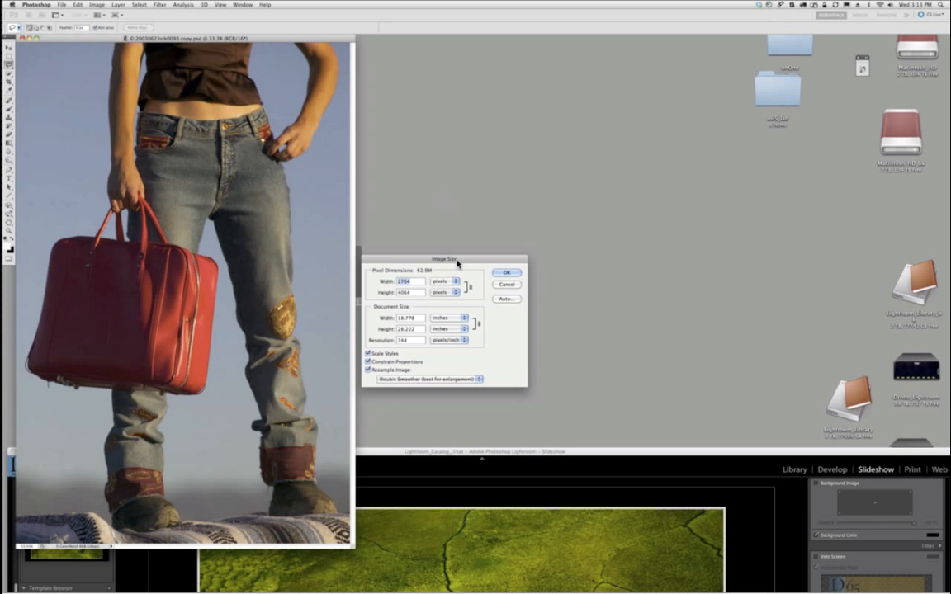
{"action": "left_click_drag", "start_coordinate": [463, 261], "coordinate": [526, 174]}
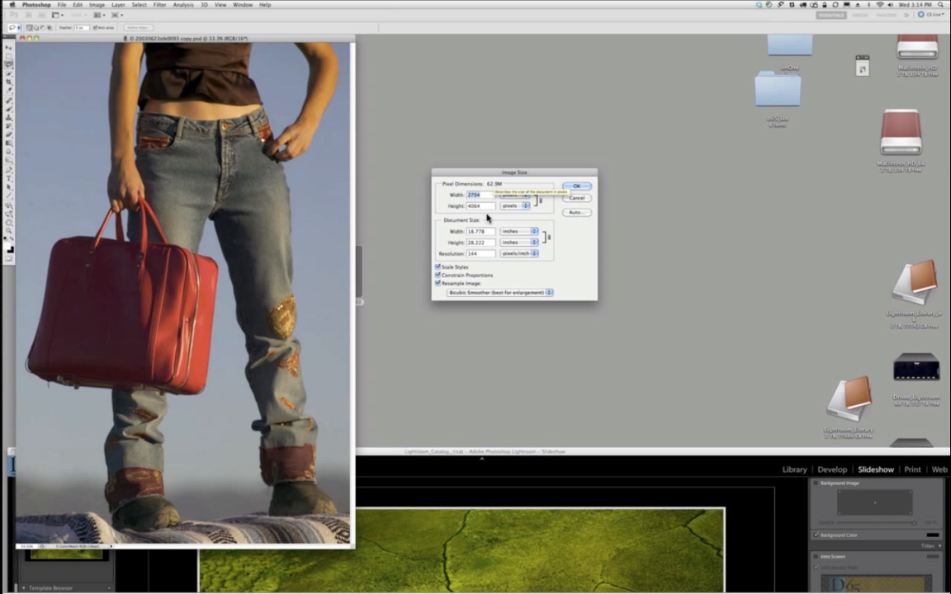
Turn off image resampling and set the document resolution to 300 pixels/inch.
{"action": "left_click", "coordinate": [438, 283]}
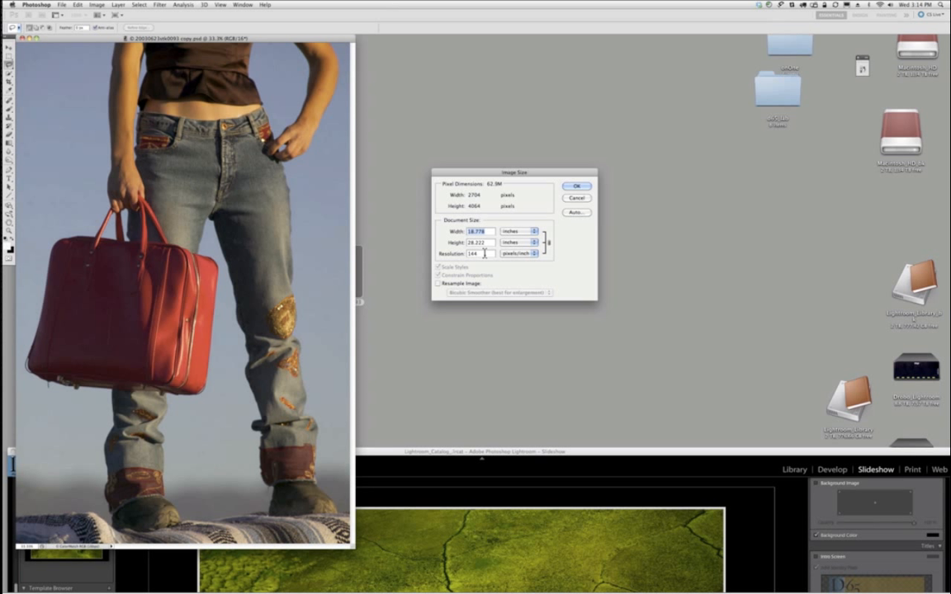
{"action": "left_click_drag", "start_coordinate": [484, 253], "coordinate": [458, 254]}
{"action": "type", "text": "4000"}
{"action": "key", "text": "BackSpace"}
{"action": "key", "text": "BackSpace"}
{"action": "key", "text": "BackSpace"}
{"action": "left_click_drag", "start_coordinate": [470, 253], "coordinate": [420, 228]}
{"action": "type", "text": "300"}
Turn image resampling on, try a document width of 17 inches, and cancel the resize.
{"action": "left_click", "coordinate": [438, 283]}
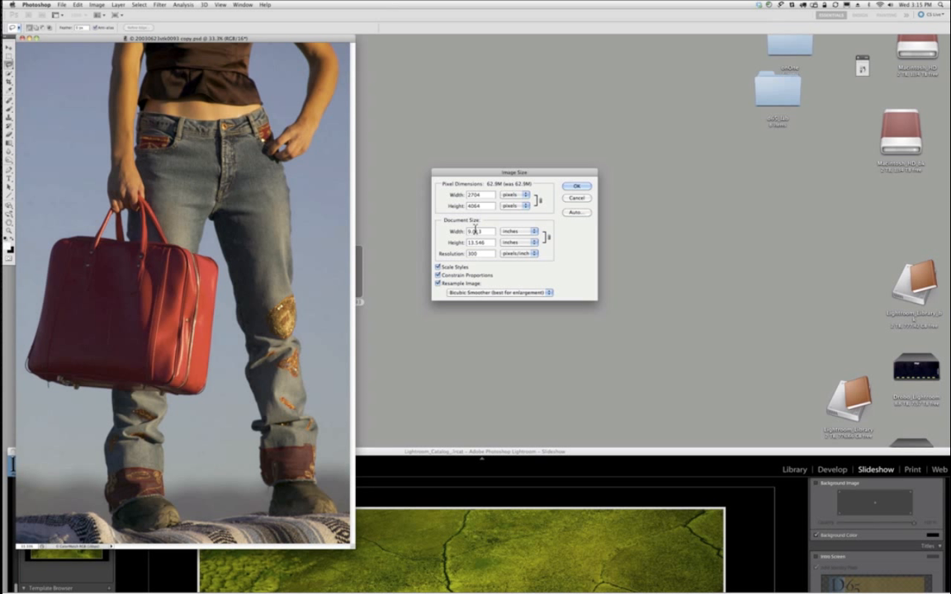
{"action": "double_click", "coordinate": [483, 232]}
{"action": "type", "text": "17"}
{"action": "left_click", "coordinate": [574, 200]}
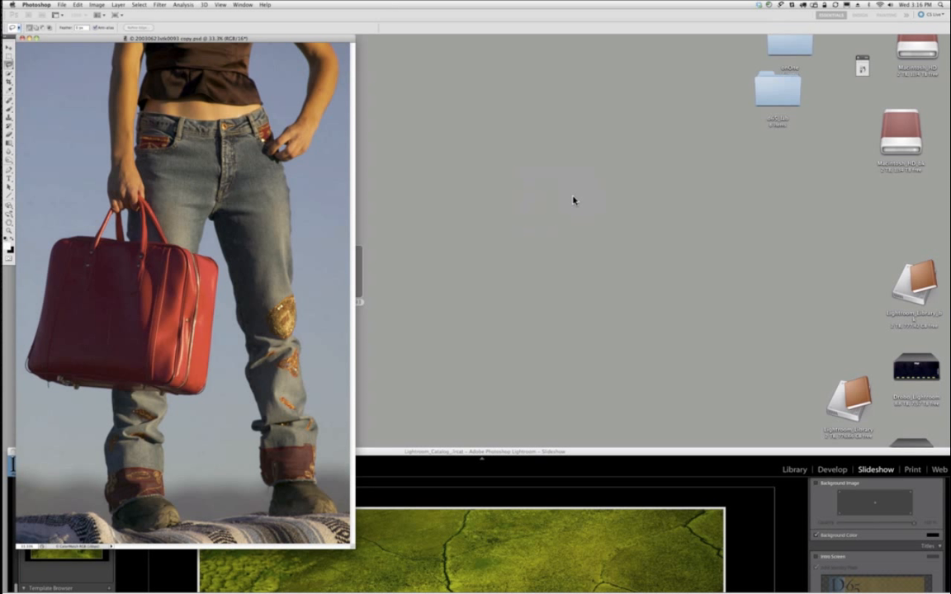
Reopen the Image Size settings, turn off resampling and set the resolution to 480 pixels/inch.
{"action": "left_click", "coordinate": [96, 5]}
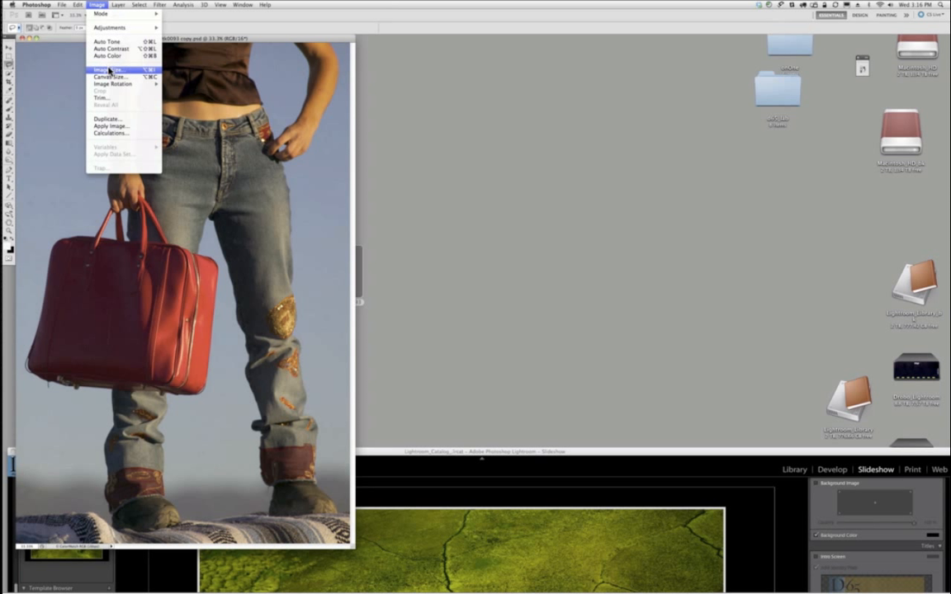
{"action": "left_click", "coordinate": [112, 69]}
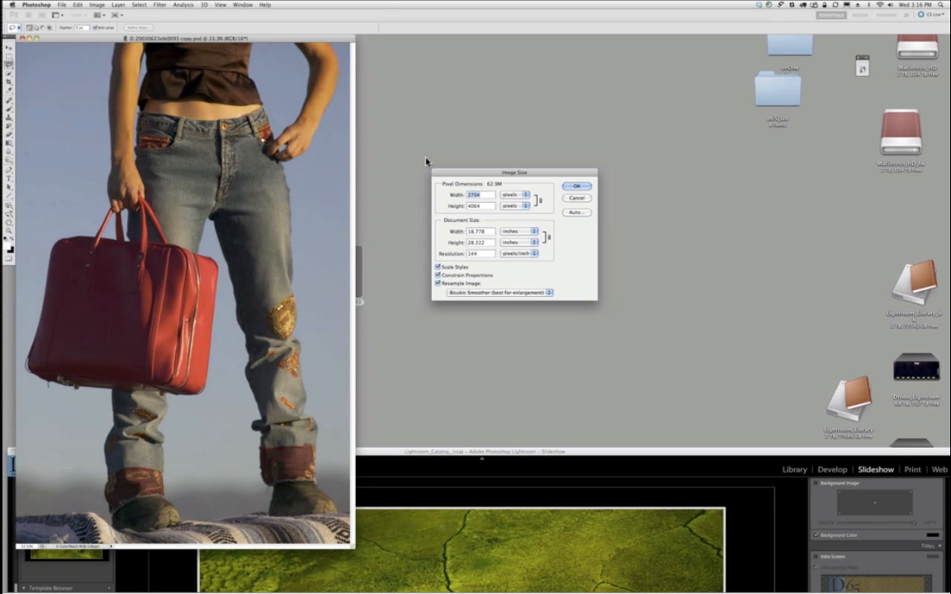
{"action": "left_click", "coordinate": [438, 284]}
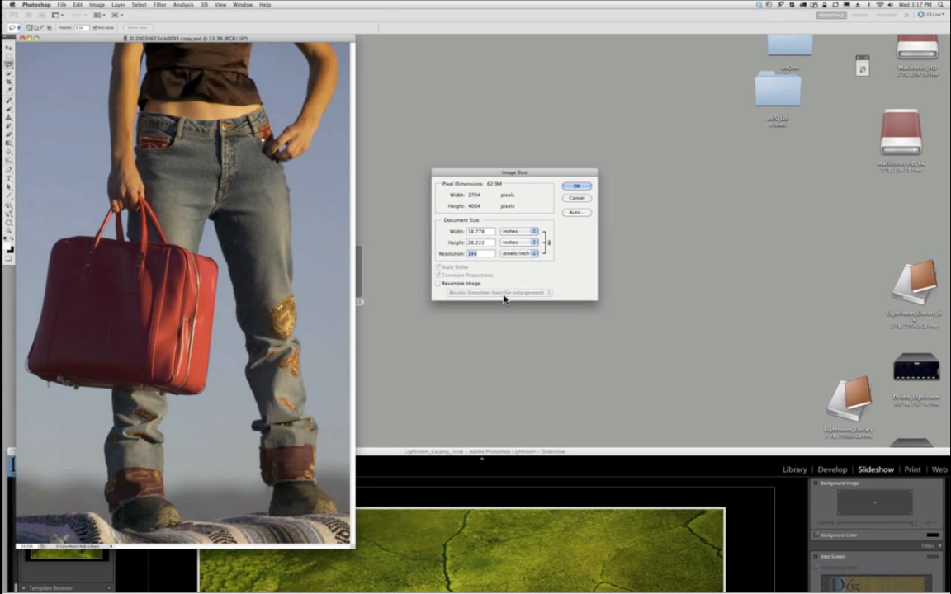
{"action": "type", "text": "480"}
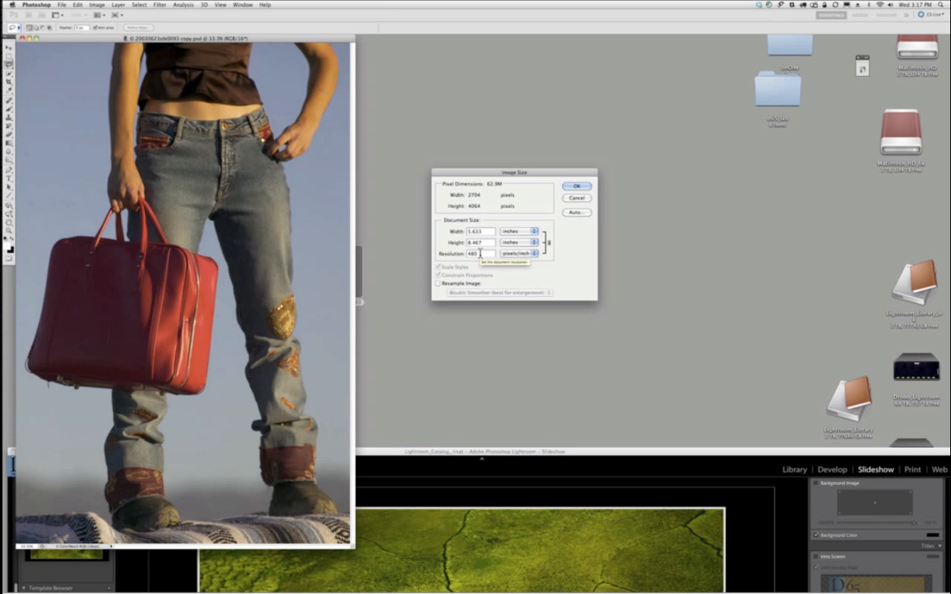
Turn resampling on, try a resolution of 180 pixels/inch, and close the Image Size settings.
{"action": "left_click", "coordinate": [437, 283]}
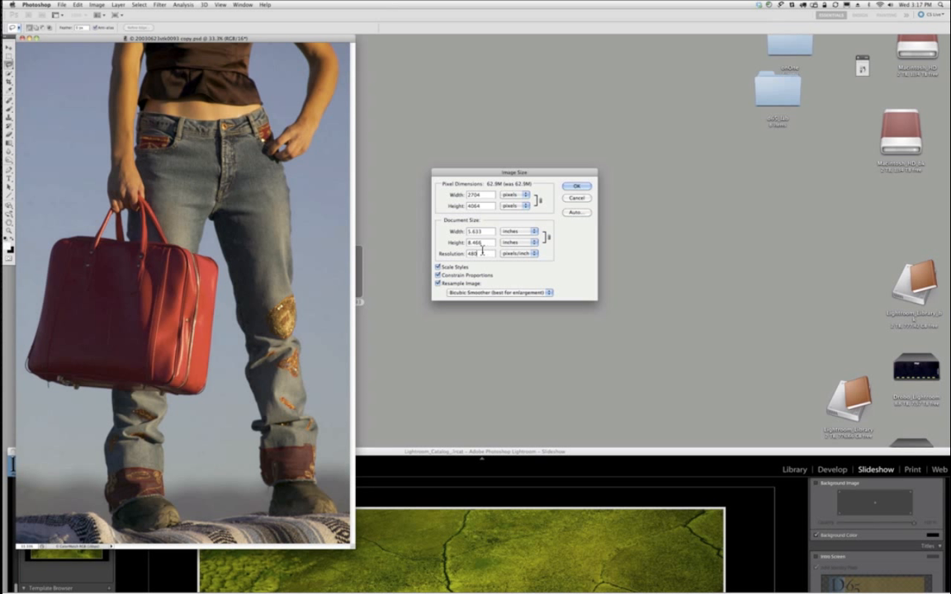
{"action": "key", "text": "BackSpace"}
{"action": "key", "text": "BackSpace"}
{"action": "key", "text": "BackSpace"}
{"action": "type", "text": "180"}
{"action": "left_click", "coordinate": [576, 186]}
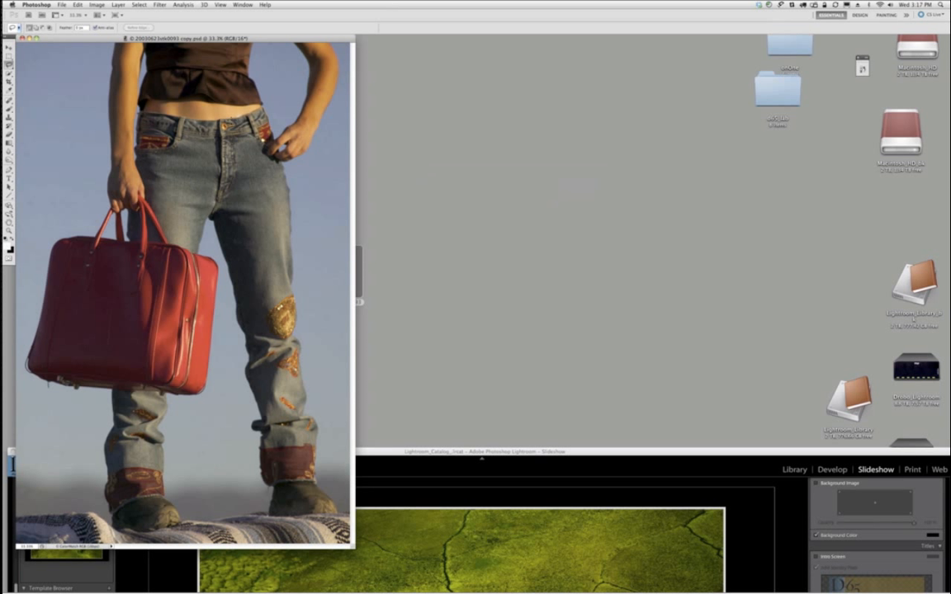
Reopen the Image Size settings, try 180 pixels/inch with resampling off, and cancel the change.
{"action": "left_click", "coordinate": [95, 5]}
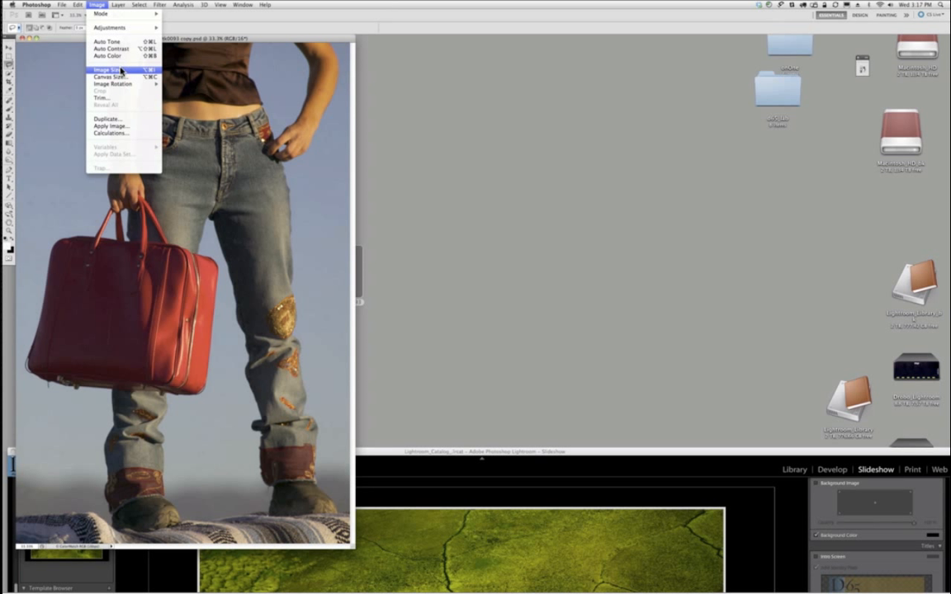
{"action": "left_click", "coordinate": [112, 70]}
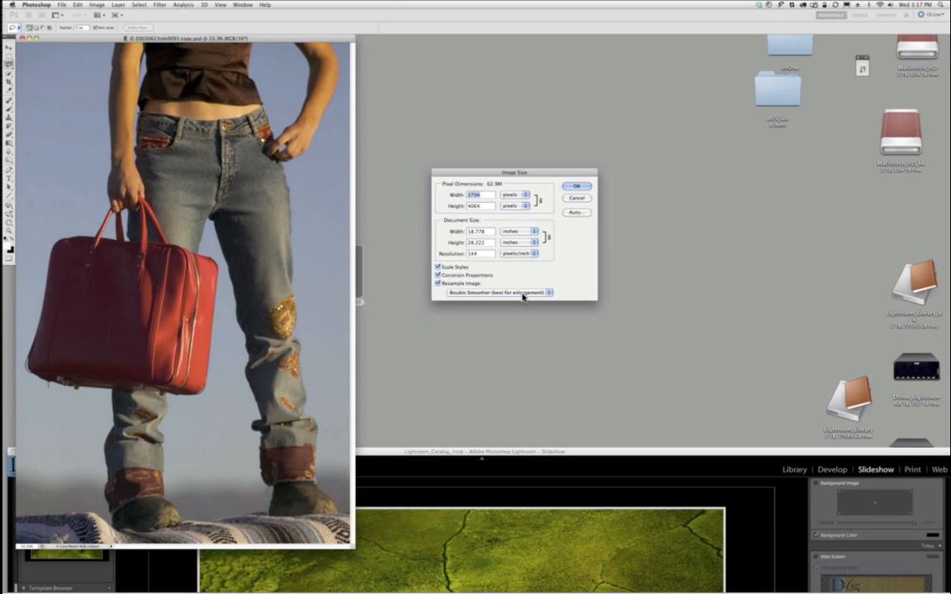
{"action": "left_click", "coordinate": [439, 283]}
{"action": "key", "text": "Tab"}
{"action": "key", "text": "Tab"}
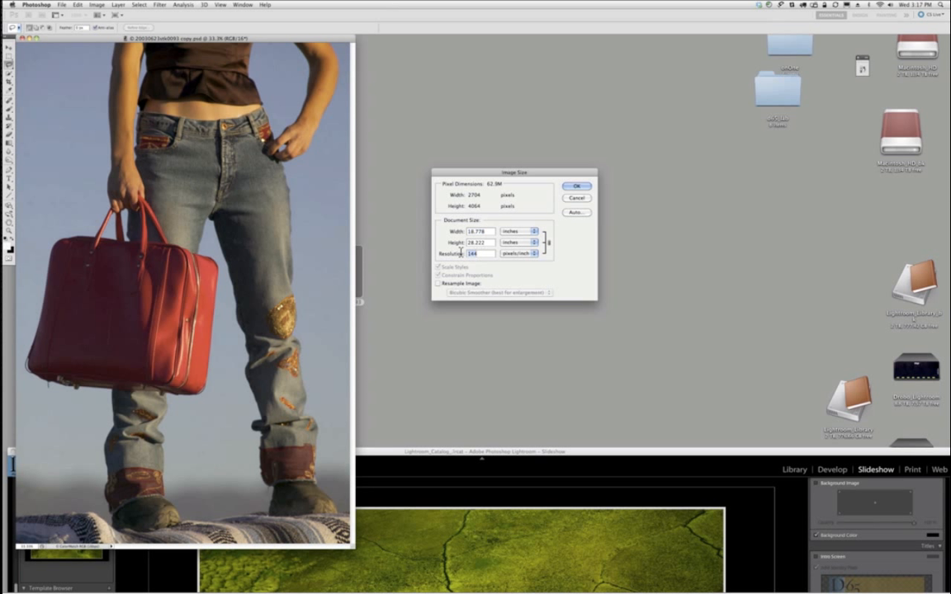
{"action": "type", "text": "180"}
{"action": "left_click", "coordinate": [577, 199]}
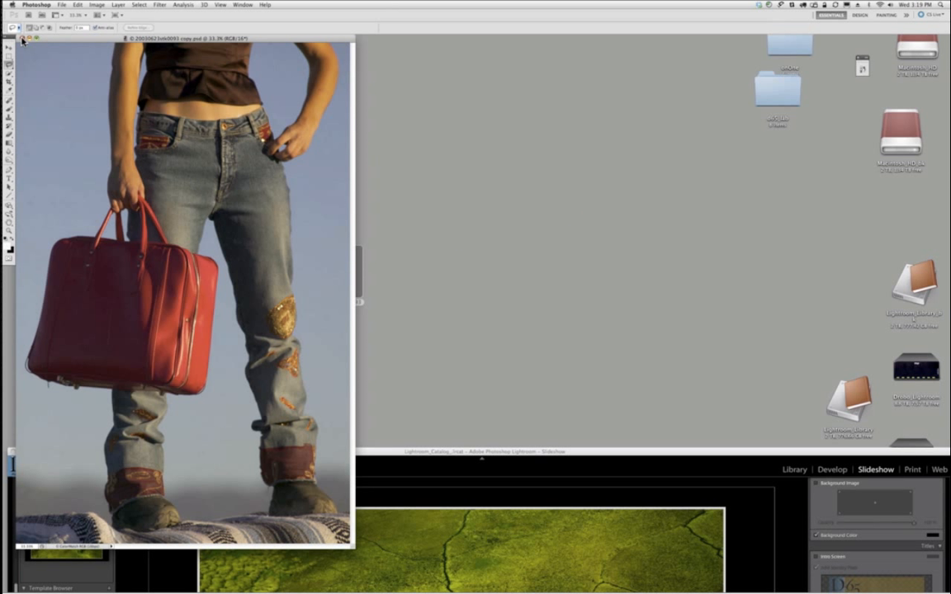
Close the suitcase photo, switch to Lightroom and move its window fully back into view.
{"action": "left_click", "coordinate": [23, 40]}
{"action": "left_click", "coordinate": [563, 451]}
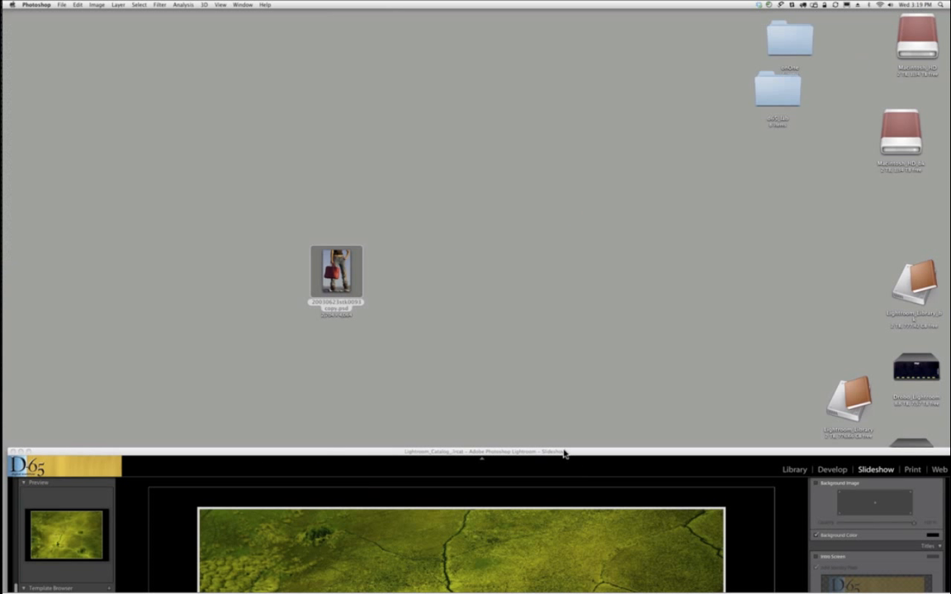
{"action": "left_click_drag", "start_coordinate": [564, 451], "coordinate": [570, 396]}
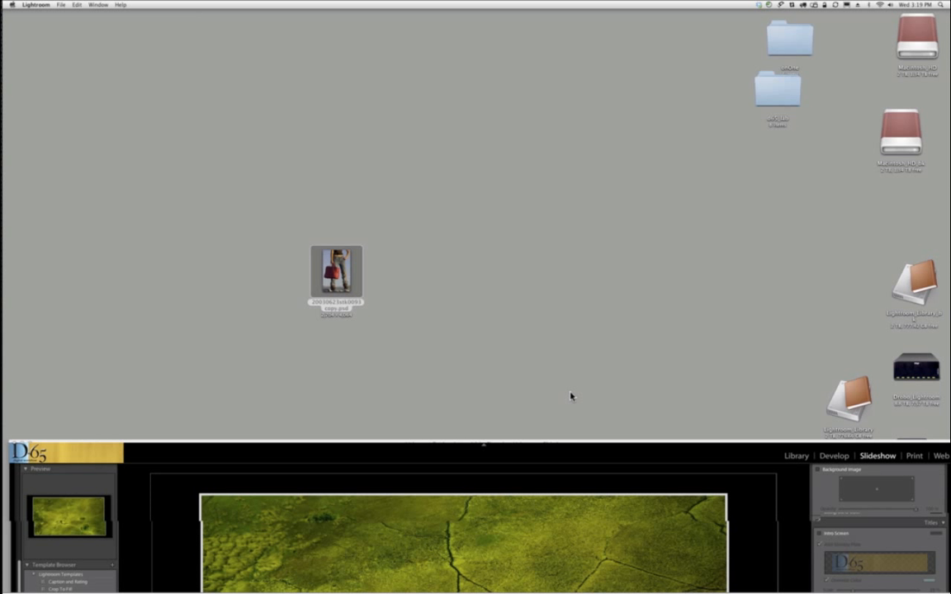
{"action": "left_click_drag", "start_coordinate": [570, 396], "coordinate": [561, 220]}
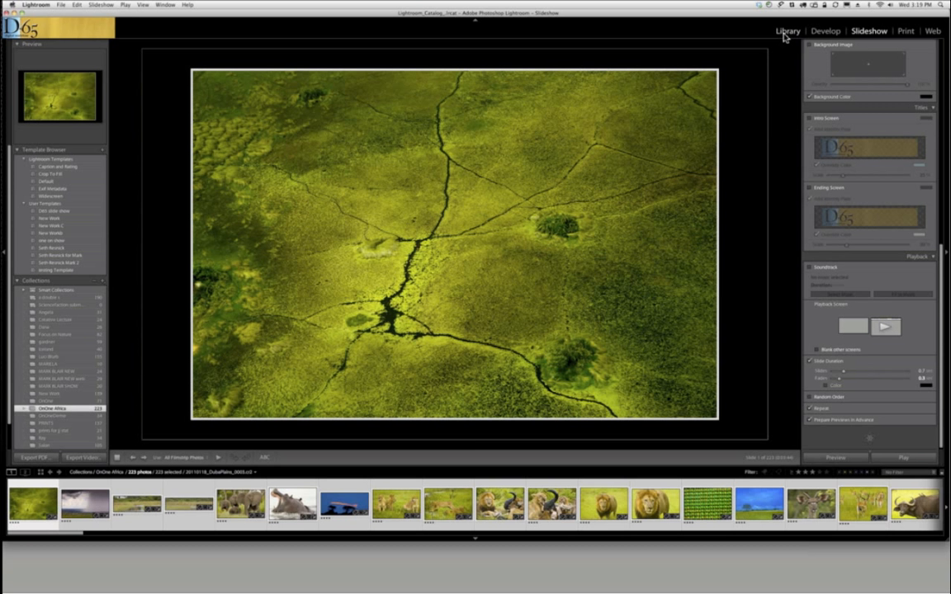
In the Library, select only the purple and yellow water lily photo and open it in the Print module.
{"action": "left_click", "coordinate": [785, 31]}
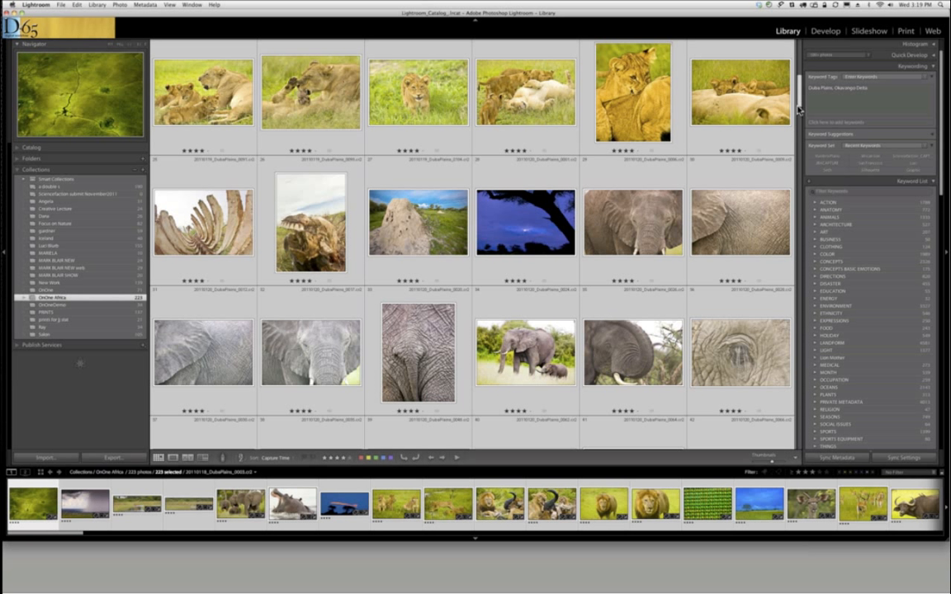
{"action": "key", "text": "super+d"}
{"action": "left_click_drag", "start_coordinate": [798, 107], "coordinate": [799, 124]}
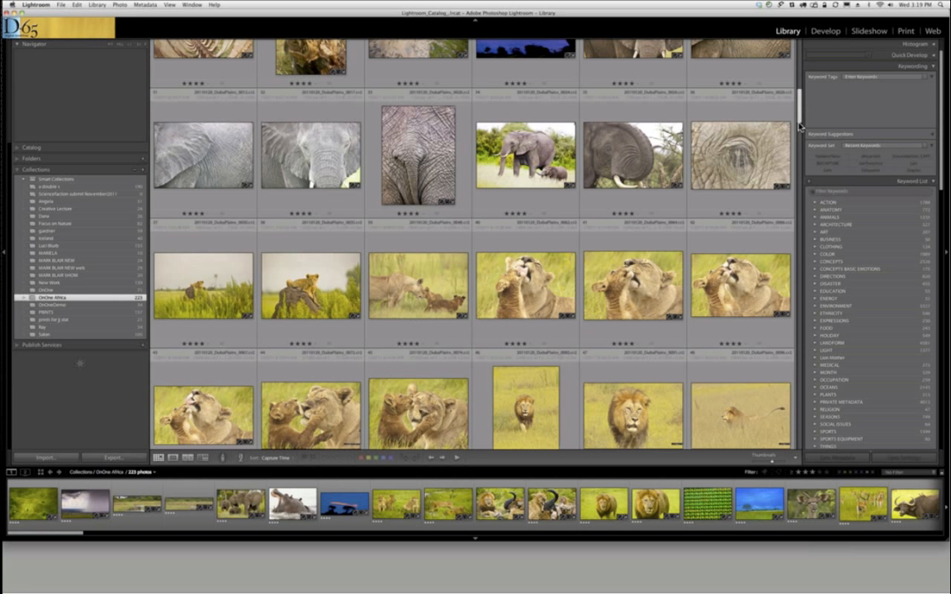
{"action": "key", "text": "super+z"}
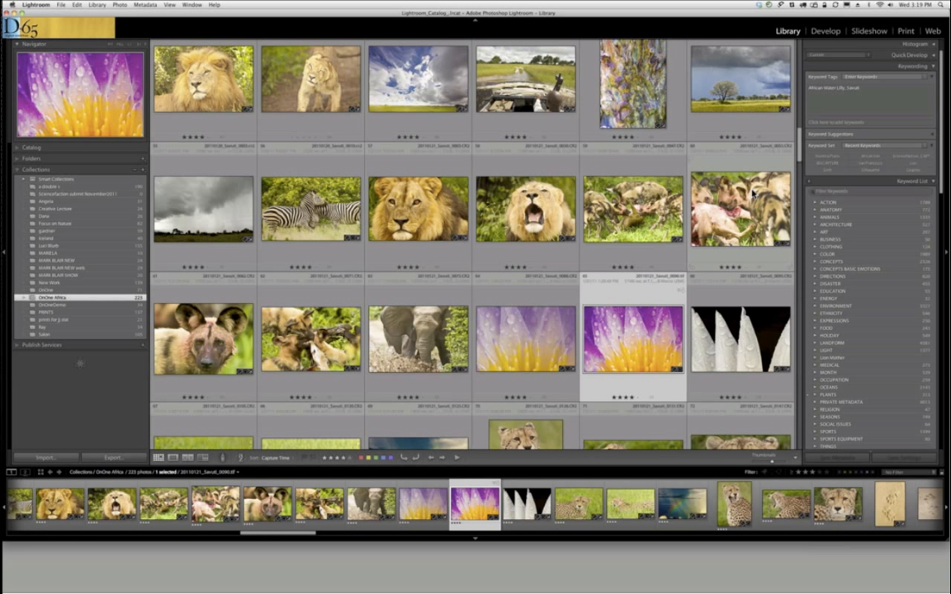
{"action": "left_click", "coordinate": [907, 30]}
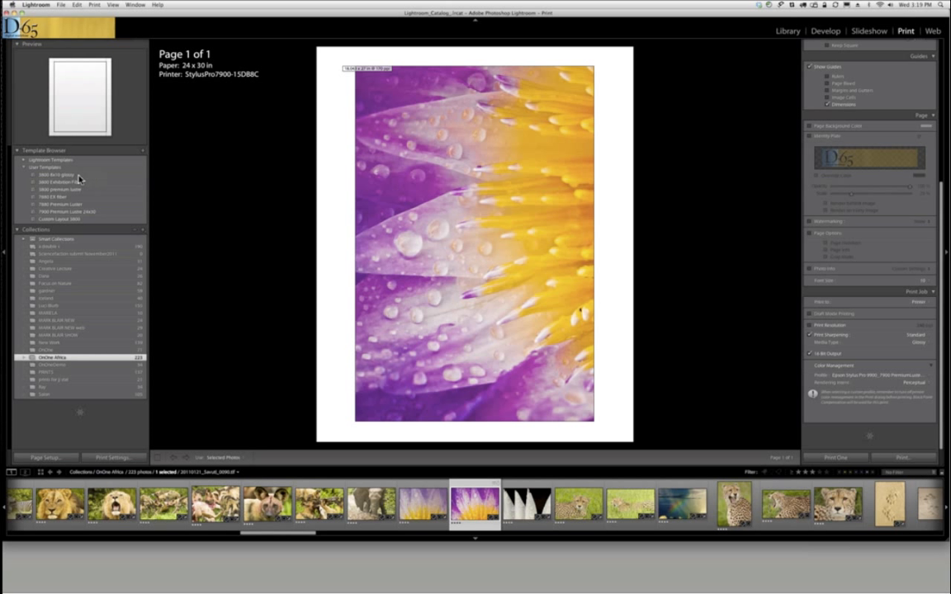
Expand the Lightroom print templates and try the (1) 8 x 10 and (1) 4 x 6, (6) 2 x 3 layouts.
{"action": "left_click", "coordinate": [21, 162]}
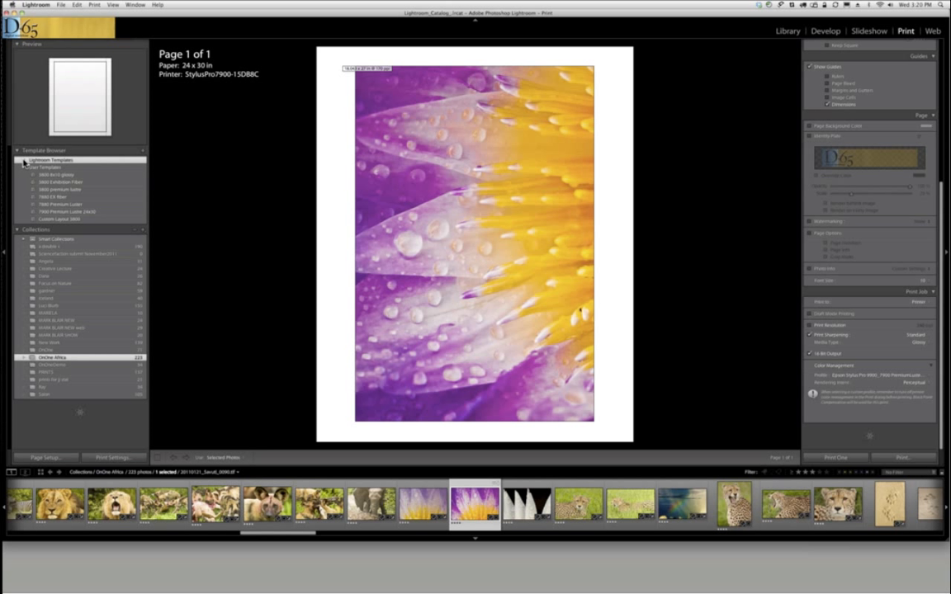
{"action": "left_click", "coordinate": [23, 161]}
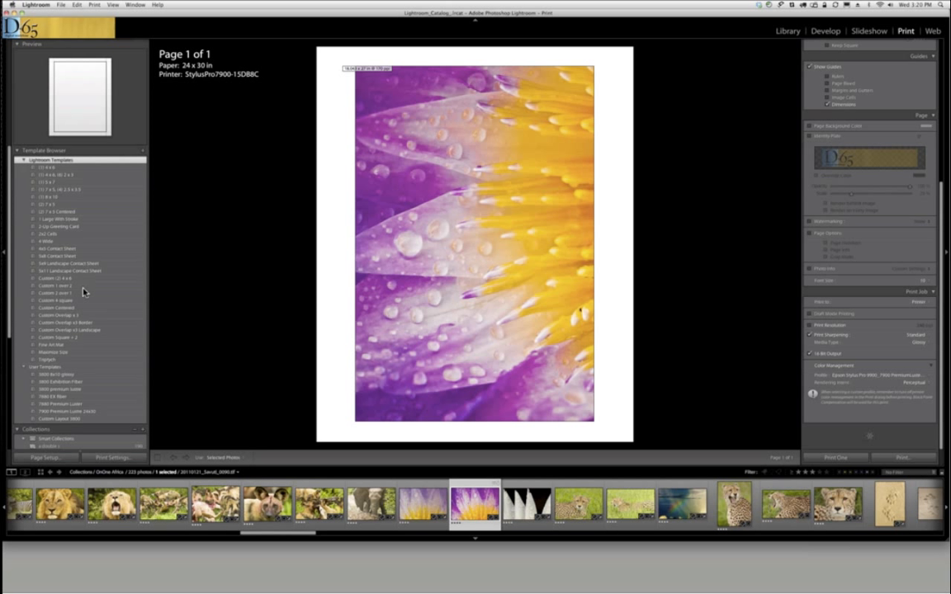
{"action": "left_click", "coordinate": [59, 197]}
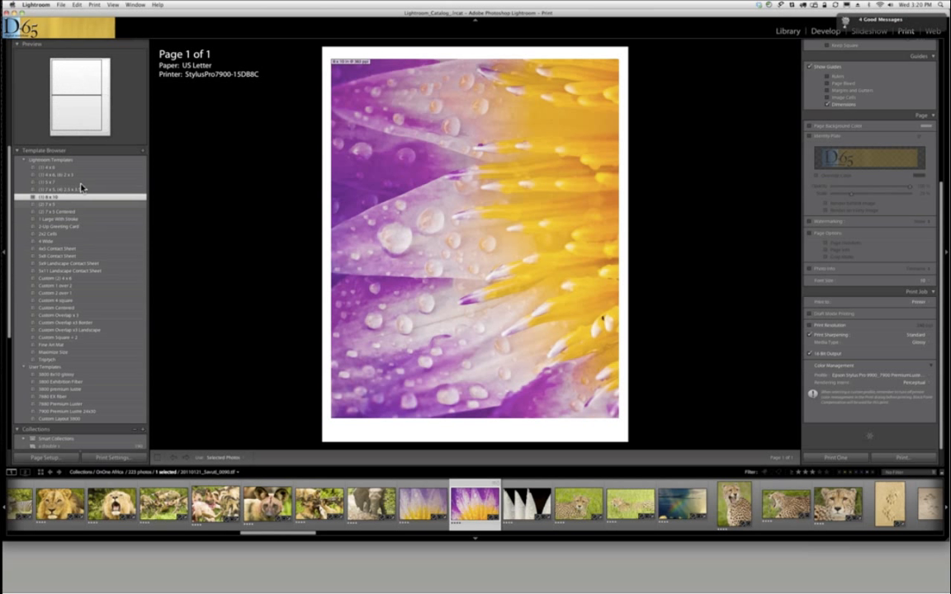
{"action": "left_click", "coordinate": [62, 176]}
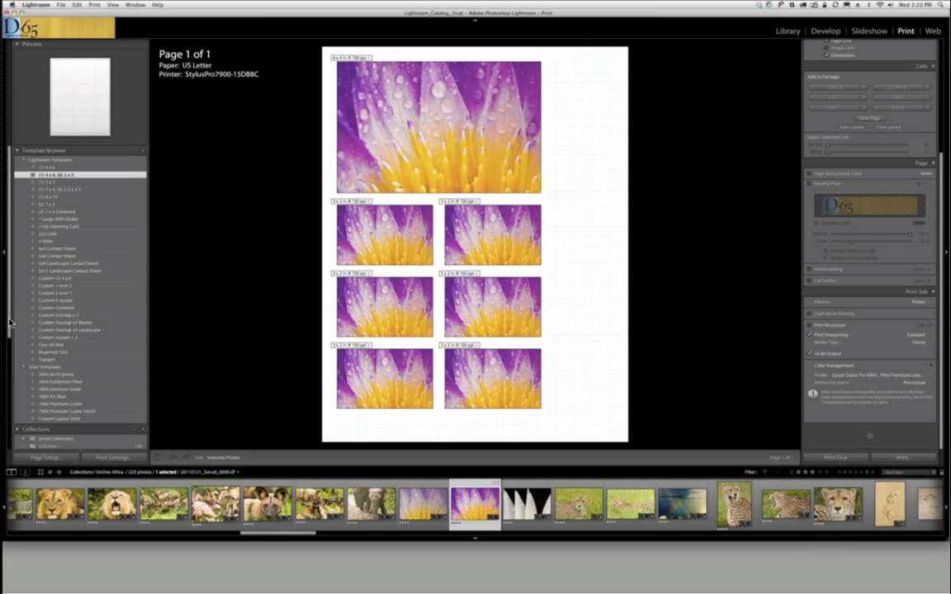
Apply the user template 7900 Premium Luster 24x30 to the water lily print.
{"action": "left_click_drag", "start_coordinate": [10, 320], "coordinate": [10, 343]}
{"action": "left_click", "coordinate": [92, 382]}
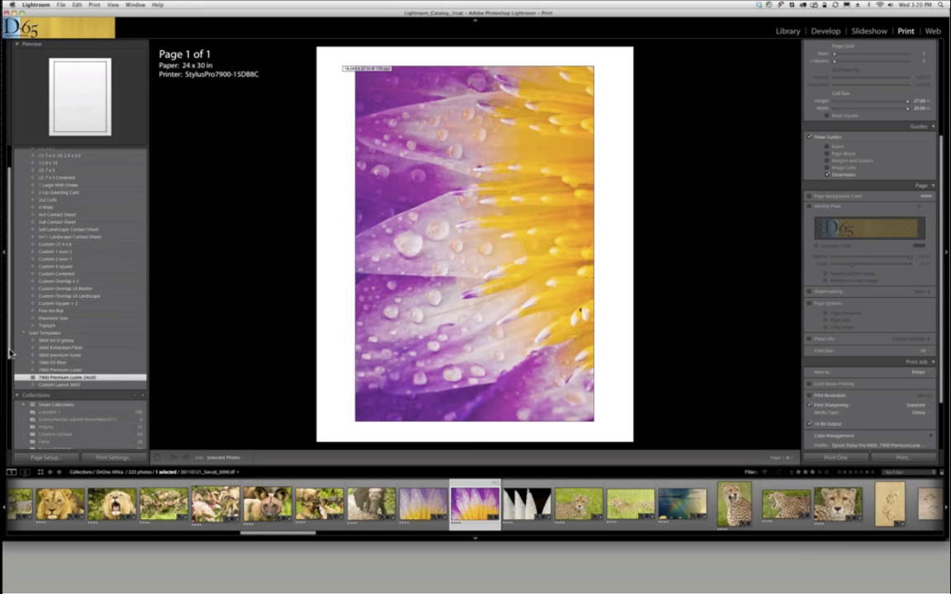
{"action": "left_click_drag", "start_coordinate": [10, 353], "coordinate": [12, 436]}
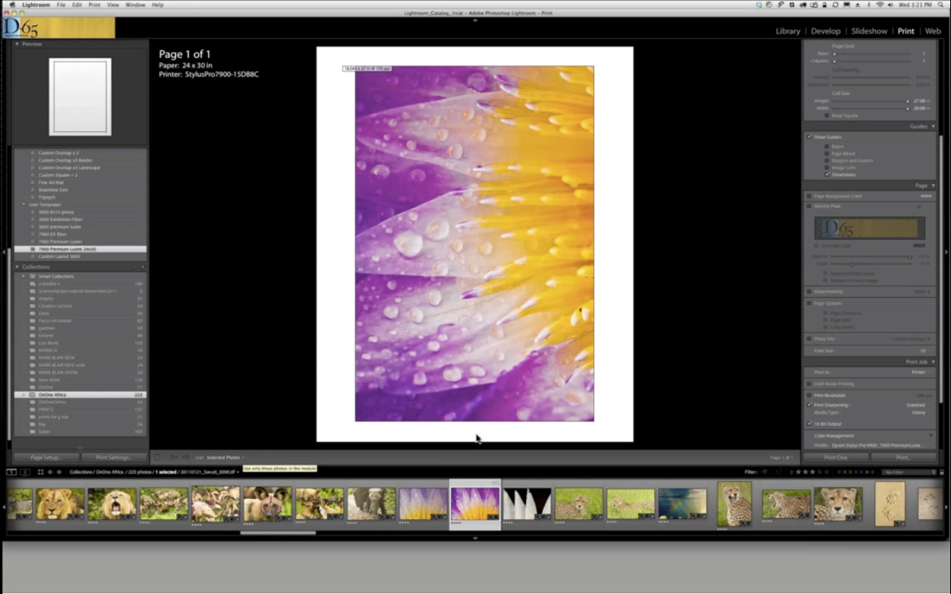
Switch the photos used for printing to All Filmstrip Photos and back to Selected Photos.
{"action": "left_click", "coordinate": [239, 459]}
{"action": "left_click", "coordinate": [239, 451]}
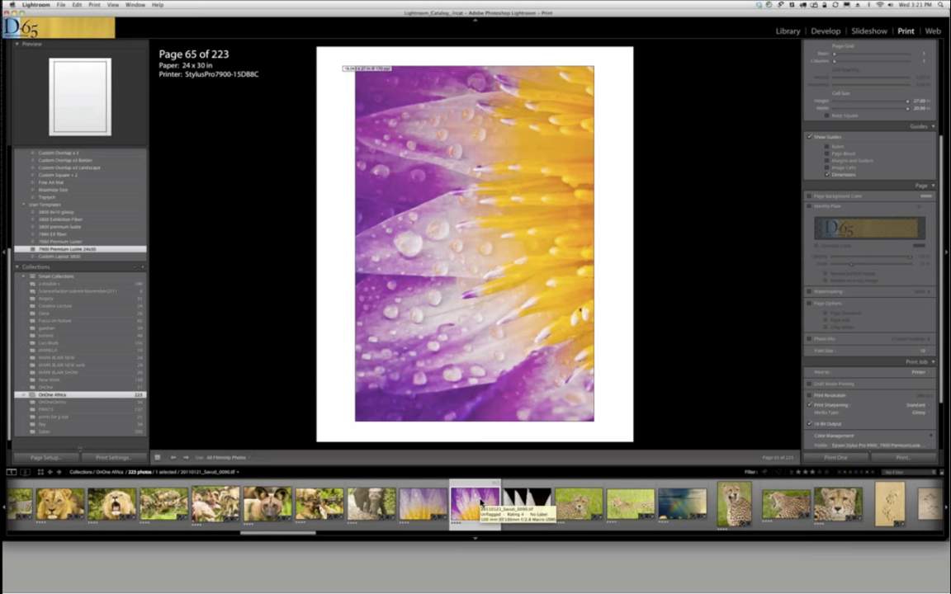
{"action": "left_click", "coordinate": [244, 459]}
{"action": "left_click", "coordinate": [244, 465]}
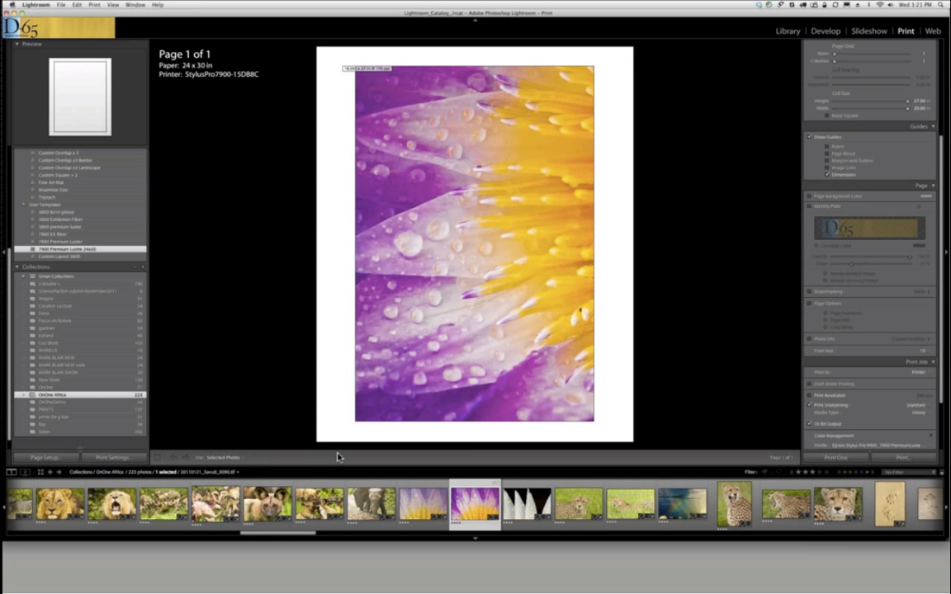
Check the page setup for the Stylus Pro 7900: 24 x 30 in paper, portrait orientation and 100% scale.
{"action": "left_click", "coordinate": [59, 459]}
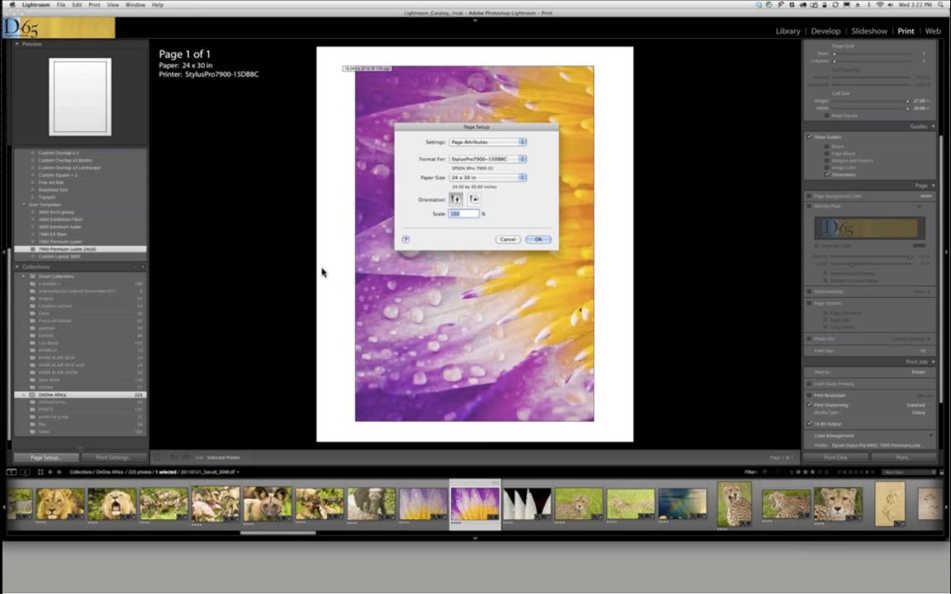
{"action": "left_click", "coordinate": [507, 239]}
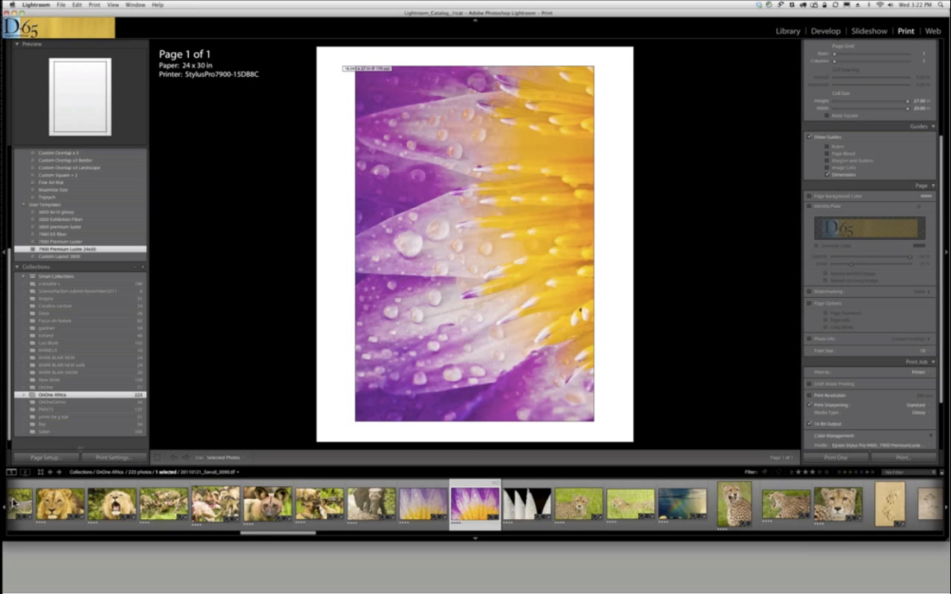
Review the Printer Settings in the print dialog, including media type, color mode and output resolution, and leave without saving.
{"action": "left_click", "coordinate": [118, 459]}
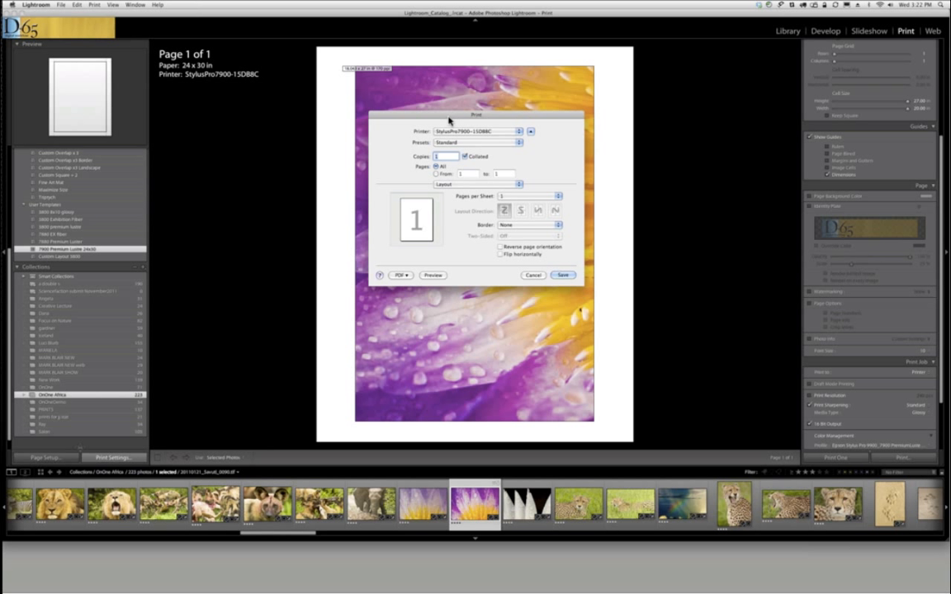
{"action": "left_click_drag", "start_coordinate": [444, 120], "coordinate": [331, 147]}
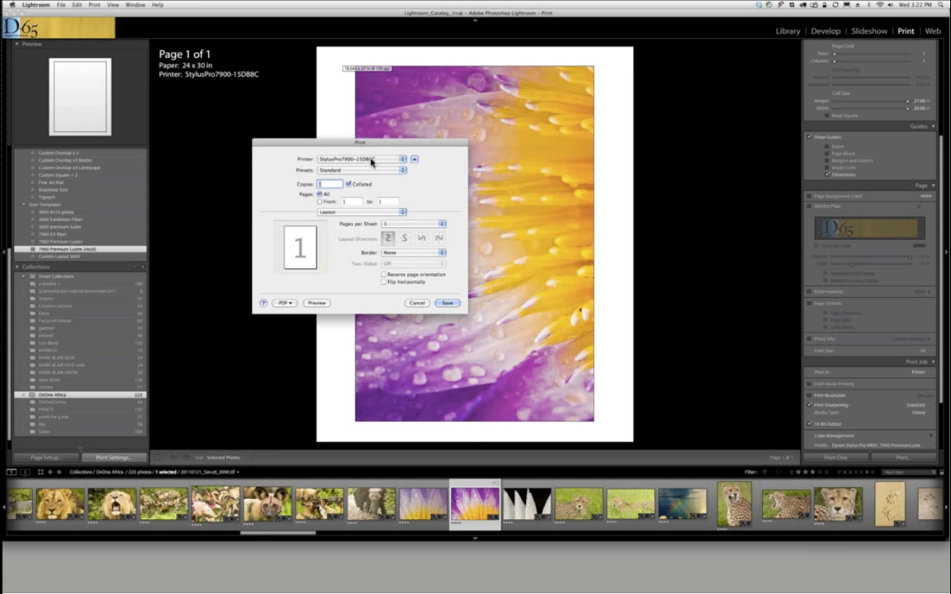
{"action": "left_click", "coordinate": [381, 213]}
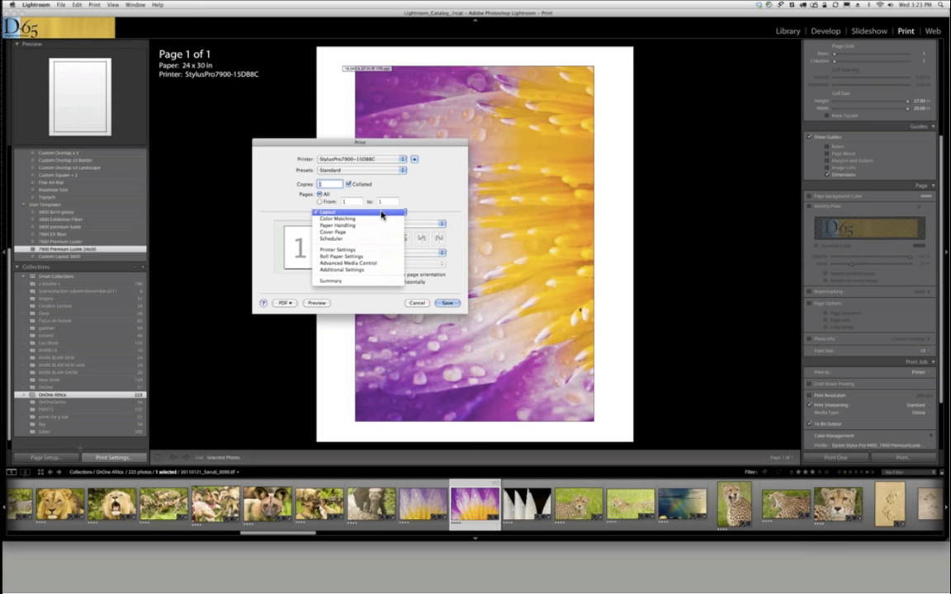
{"action": "left_click", "coordinate": [361, 251]}
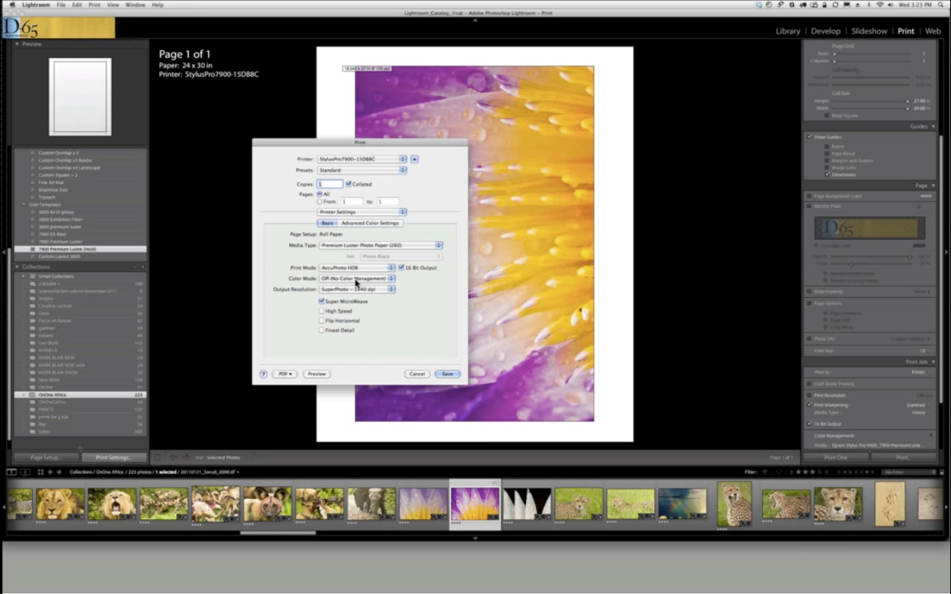
{"action": "left_click", "coordinate": [393, 281]}
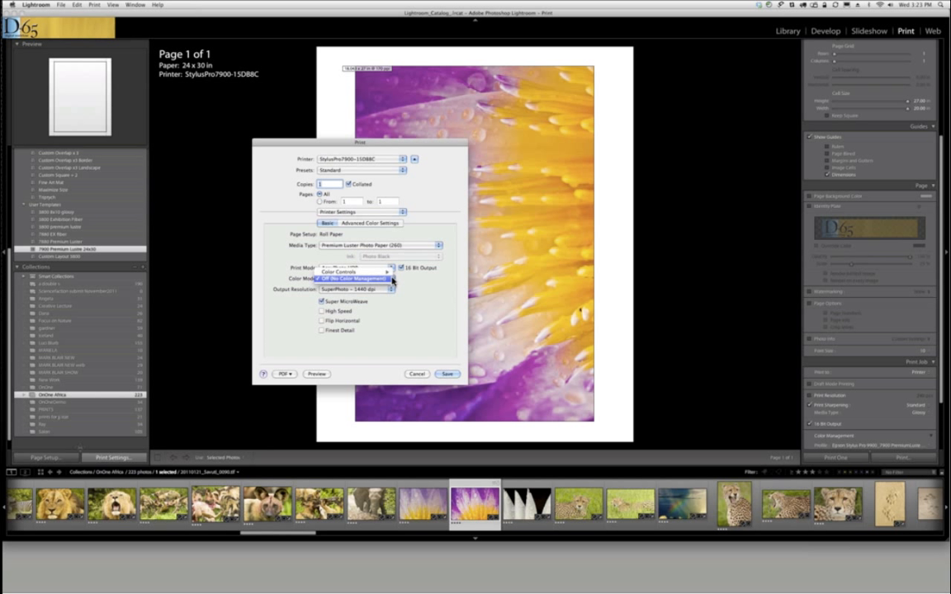
{"action": "left_click", "coordinate": [393, 281]}
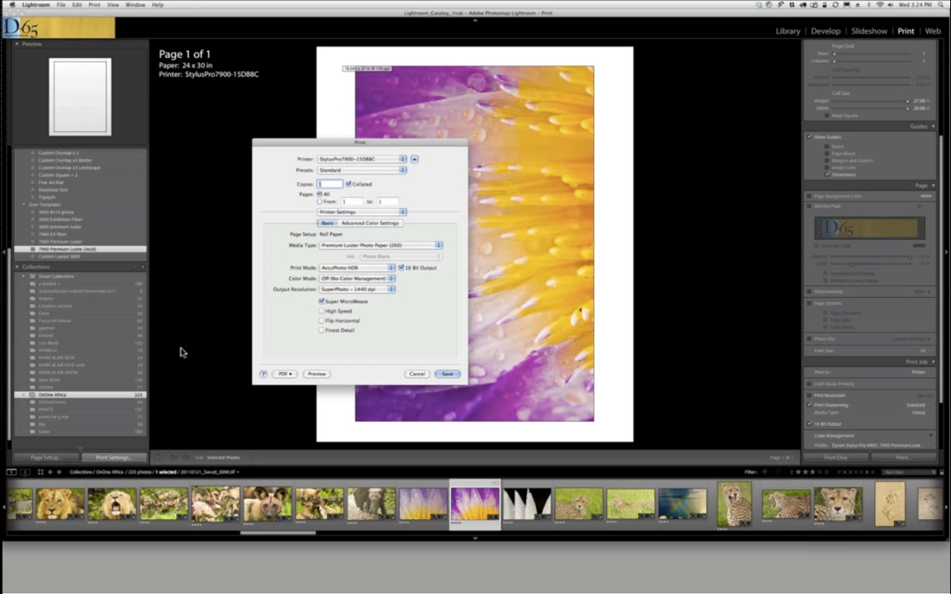
{"action": "left_click", "coordinate": [418, 373]}
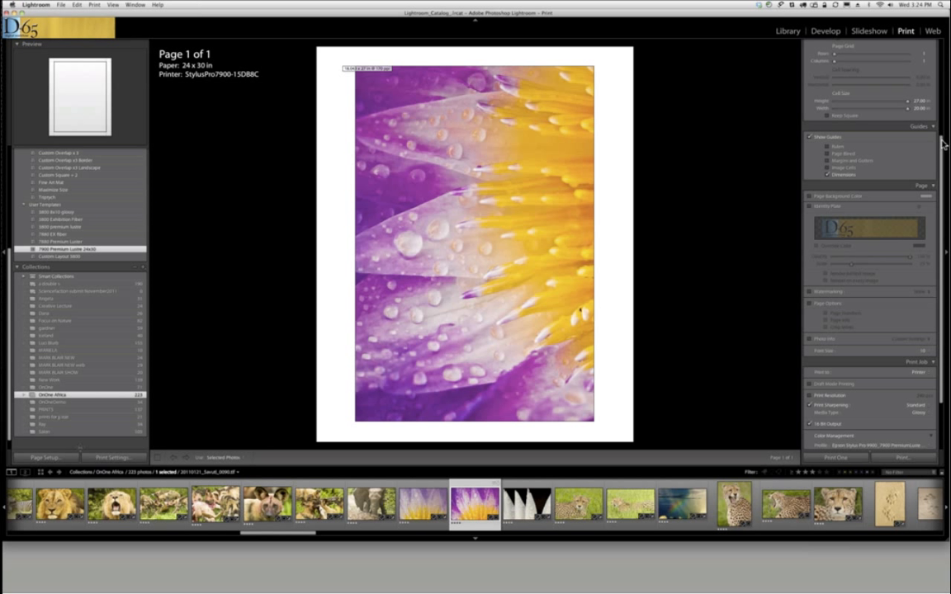
Switch the layout style to Custom Package, place the wild dog photo on the page, enlarge it and move it to the page's upper-left corner.
{"action": "left_click_drag", "start_coordinate": [942, 144], "coordinate": [940, 34]}
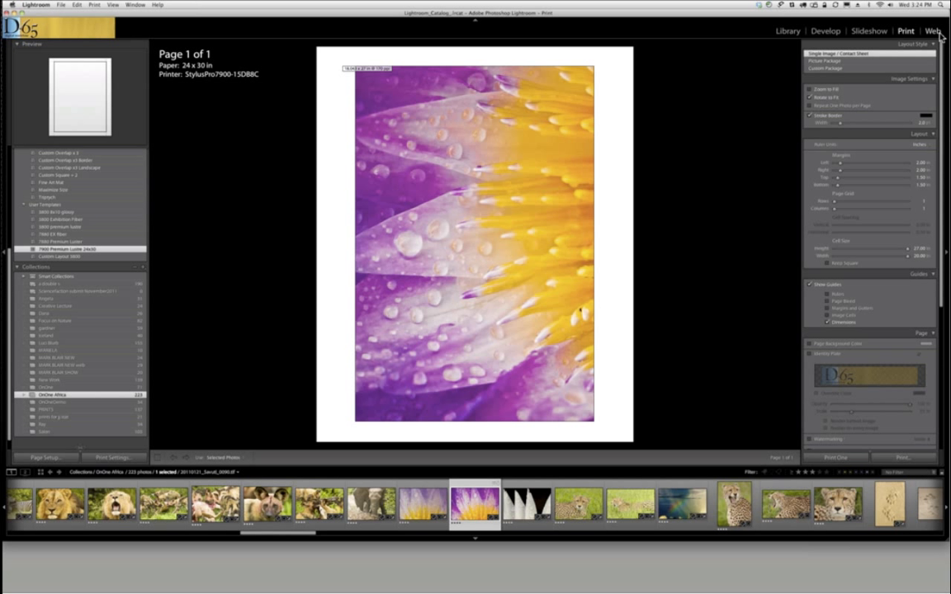
{"action": "left_click", "coordinate": [835, 68]}
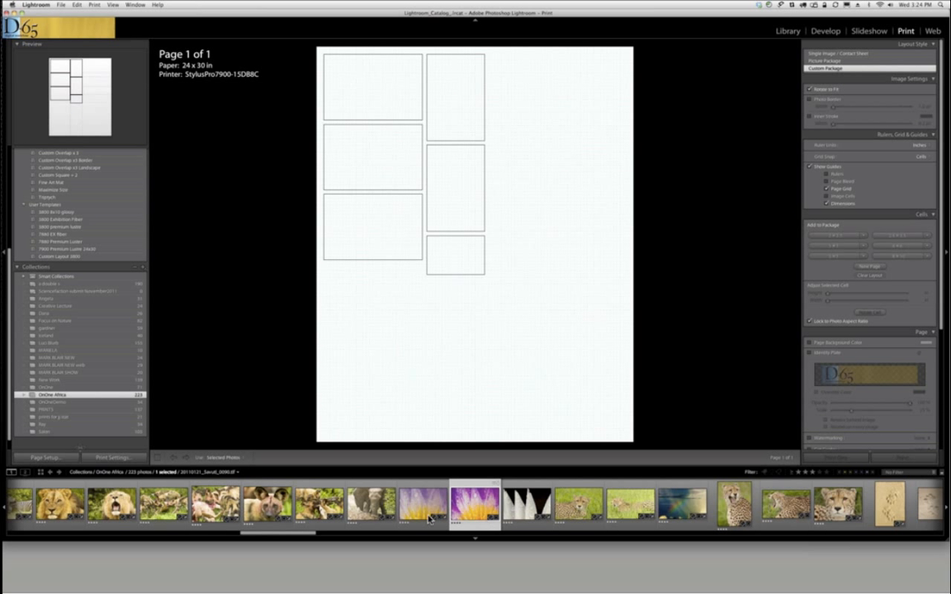
{"action": "left_click_drag", "start_coordinate": [279, 494], "coordinate": [411, 318]}
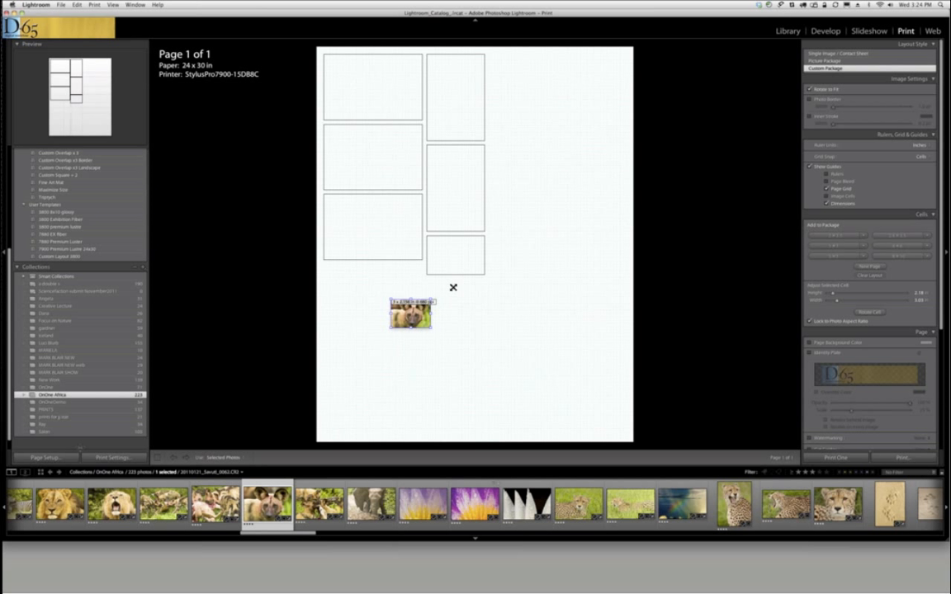
{"action": "left_click_drag", "start_coordinate": [453, 288], "coordinate": [594, 201]}
{"action": "left_click_drag", "start_coordinate": [500, 262], "coordinate": [427, 126]}
Add the yawning cheetah photo to the custom package, enlarge it and position it just below the wild dog photo.
{"action": "left_click_drag", "start_coordinate": [740, 508], "coordinate": [391, 233]}
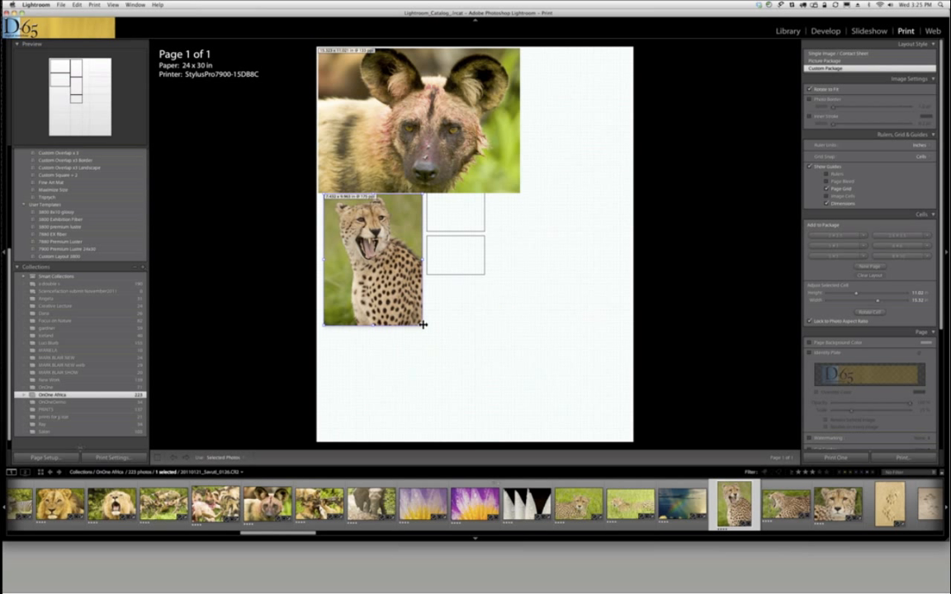
{"action": "left_click_drag", "start_coordinate": [422, 325], "coordinate": [479, 360]}
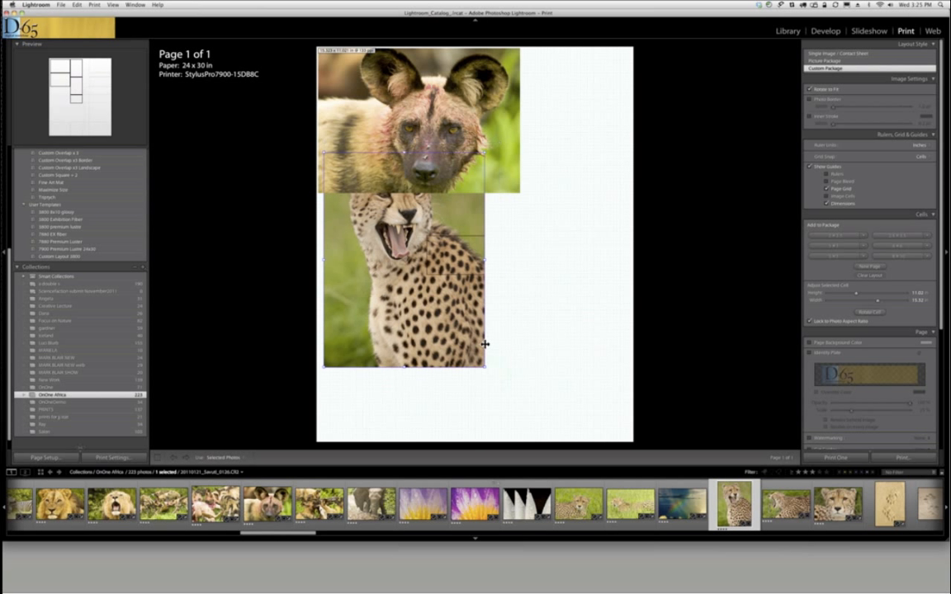
{"action": "mouse_move", "coordinate": [382, 286]}
{"action": "left_mouse_down"}
{"action": "mouse_move", "coordinate": [377, 326]}
{"action": "mouse_move", "coordinate": [382, 307]}
{"action": "left_mouse_up"}
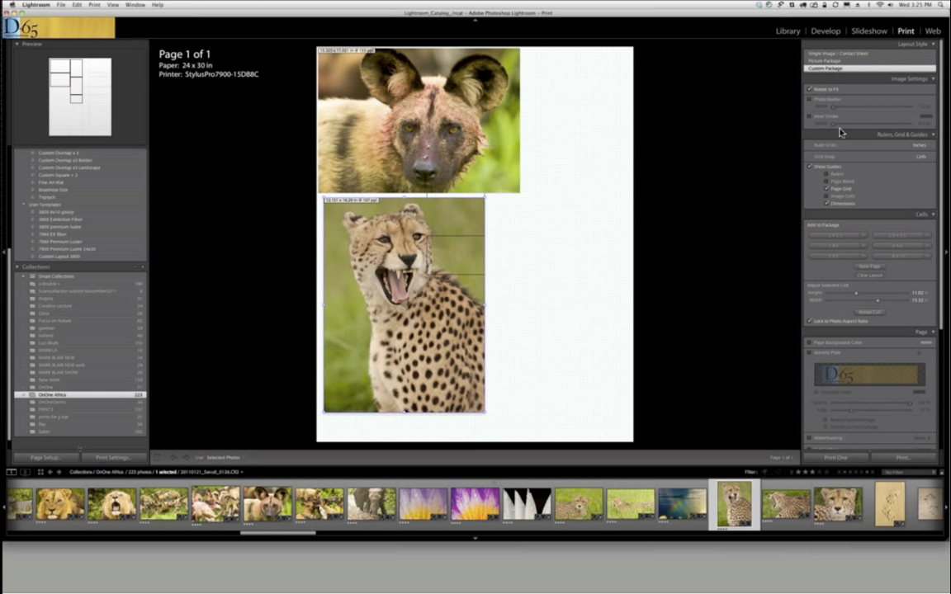
Return to the Single Image / Contact Sheet layout with the purple and yellow water lily photo.
{"action": "left_click", "coordinate": [825, 54]}
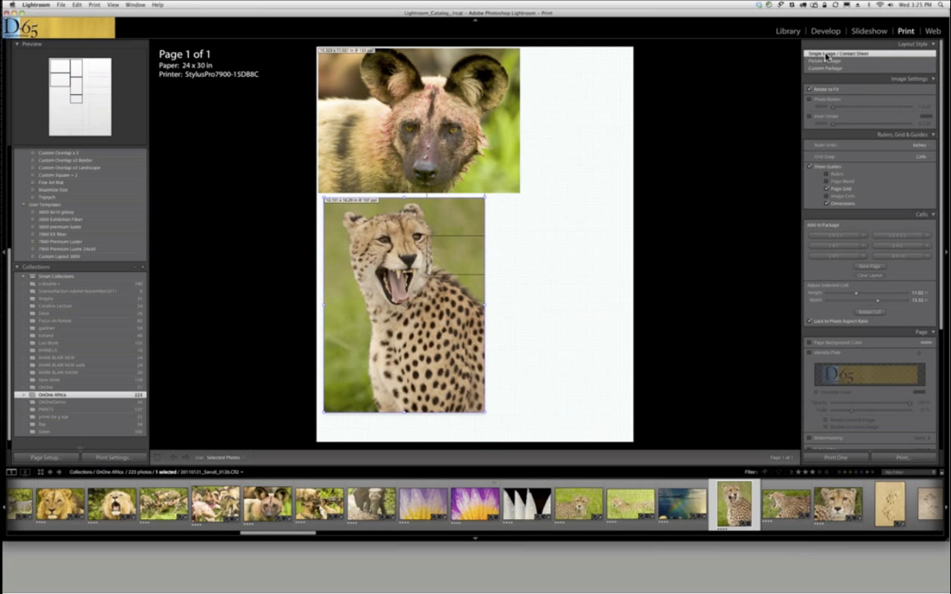
{"action": "left_click", "coordinate": [475, 508]}
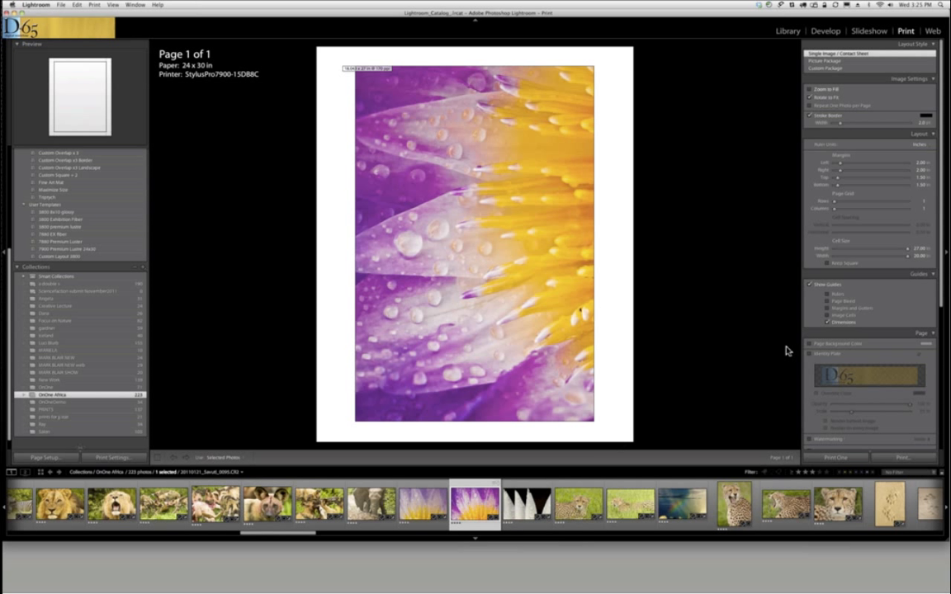
Try Zoom to Fill on the water lily and turn it off again, and switch Rotate to Fit off and back on.
{"action": "left_click", "coordinate": [809, 96]}
{"action": "left_click", "coordinate": [810, 90]}
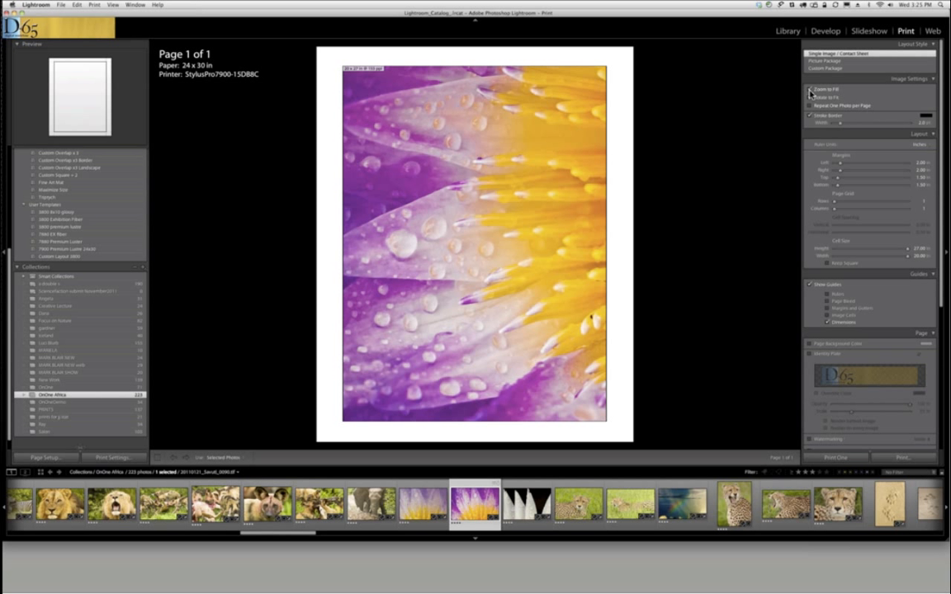
{"action": "left_click", "coordinate": [809, 89]}
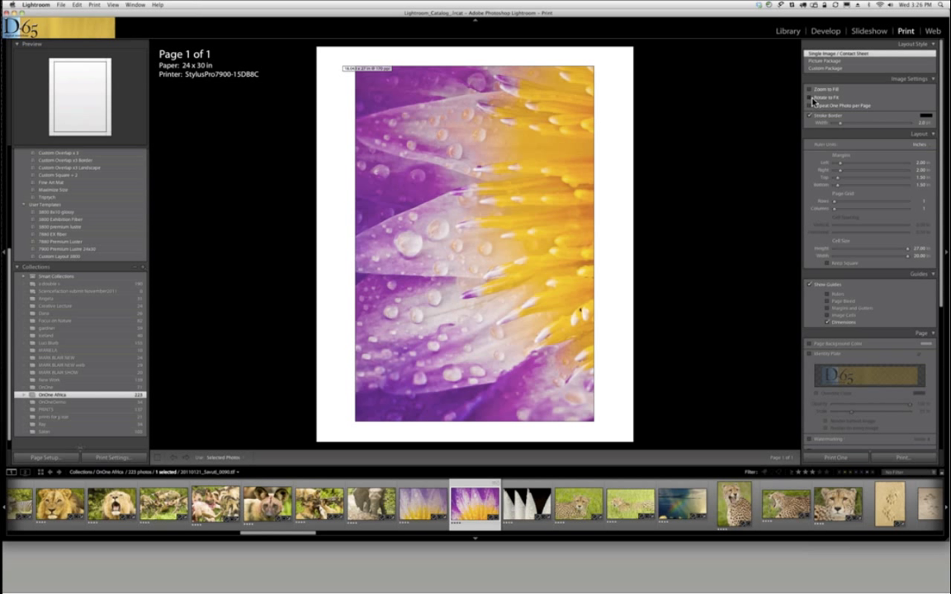
{"action": "left_click", "coordinate": [810, 98]}
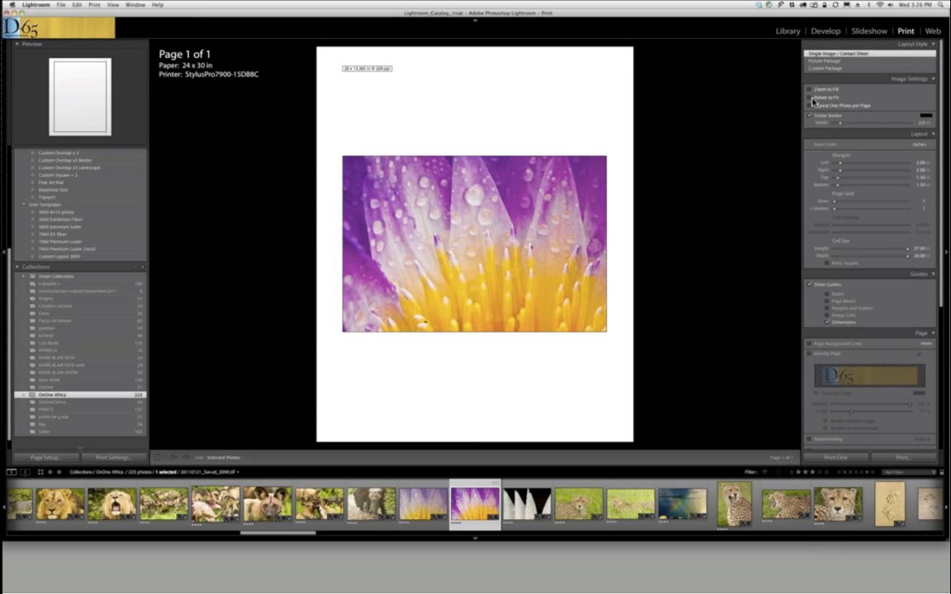
{"action": "left_click", "coordinate": [812, 98]}
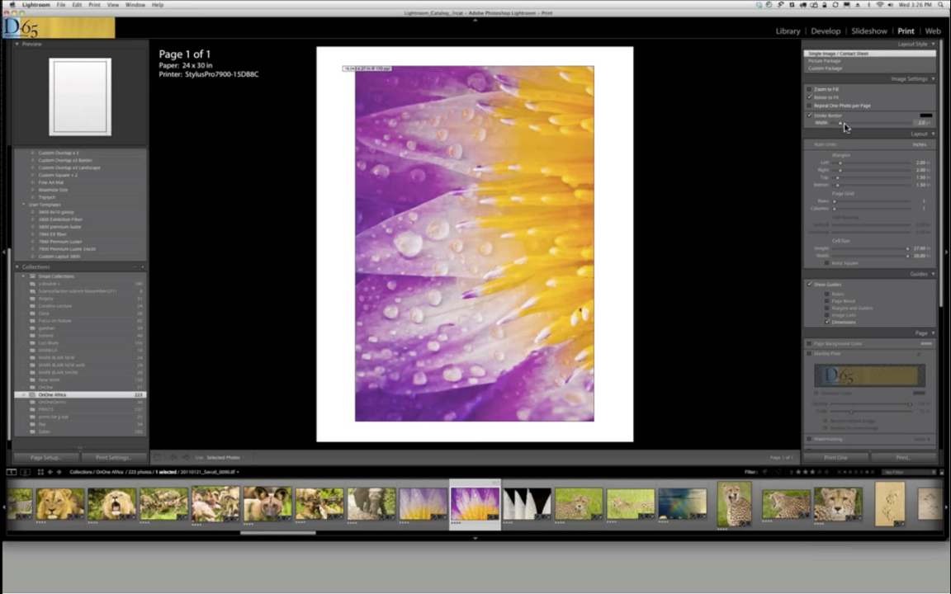
Try a light mint green stroke border around the water lily and widen it to about 7.6 pt.
{"action": "mouse_move", "coordinate": [843, 124]}
{"action": "left_mouse_down"}
{"action": "mouse_move", "coordinate": [864, 127]}
{"action": "mouse_move", "coordinate": [839, 123]}
{"action": "left_mouse_up"}
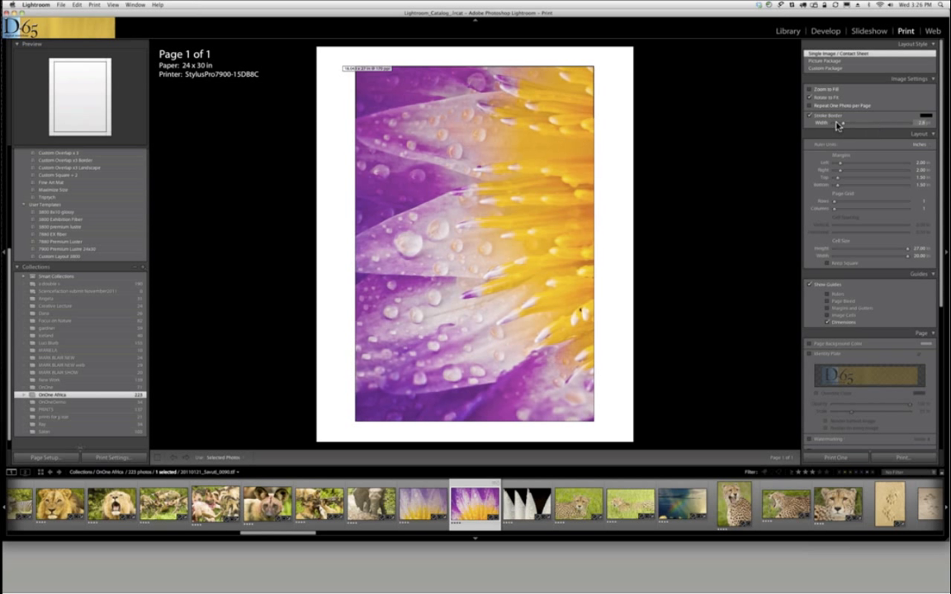
{"action": "left_click", "coordinate": [926, 117]}
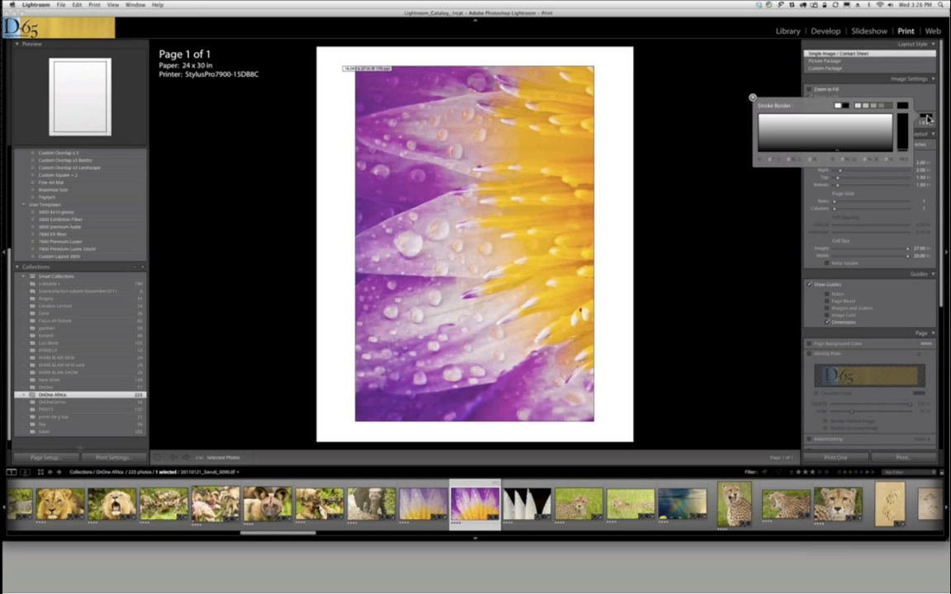
{"action": "left_click", "coordinate": [904, 128]}
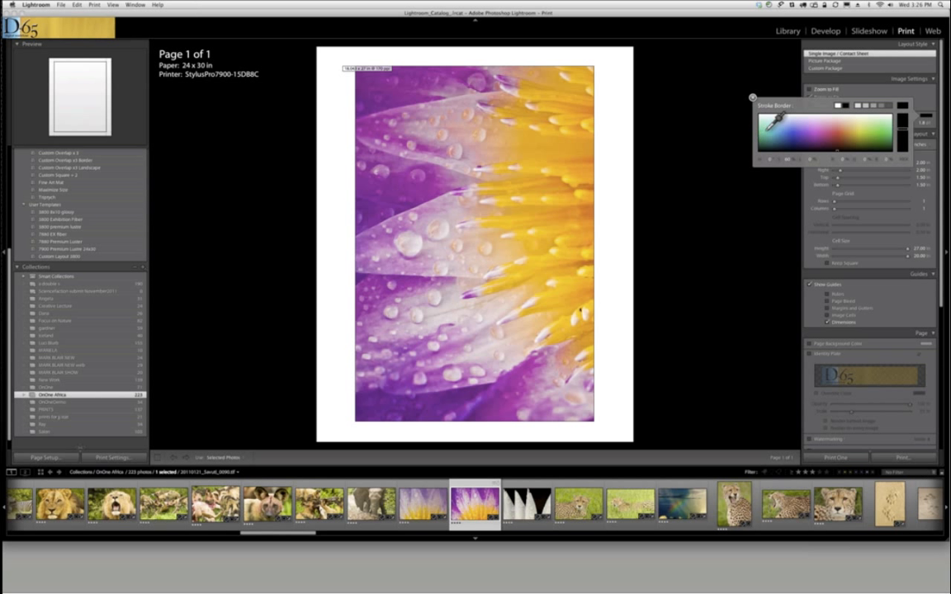
{"action": "left_click", "coordinate": [767, 130]}
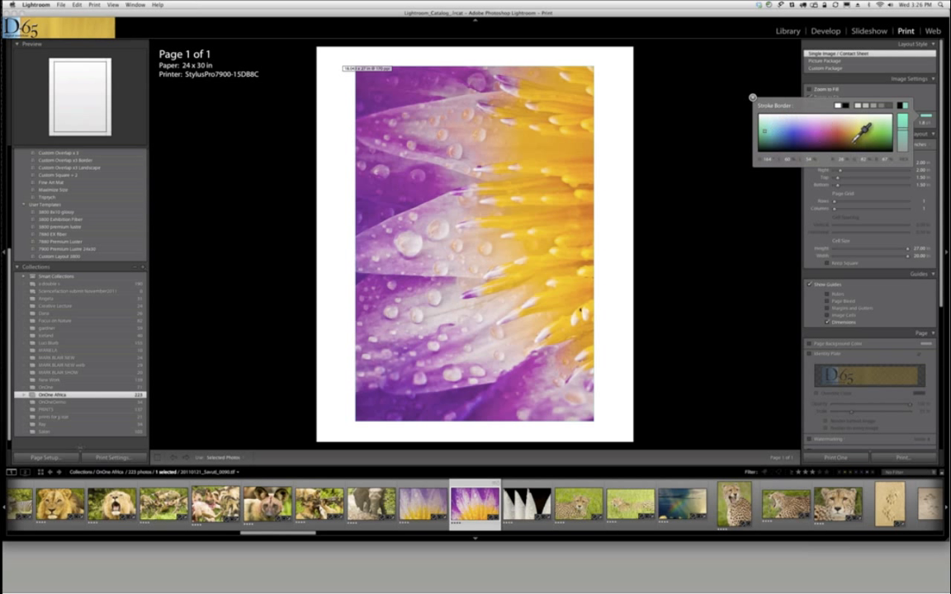
{"action": "left_click", "coordinate": [753, 99]}
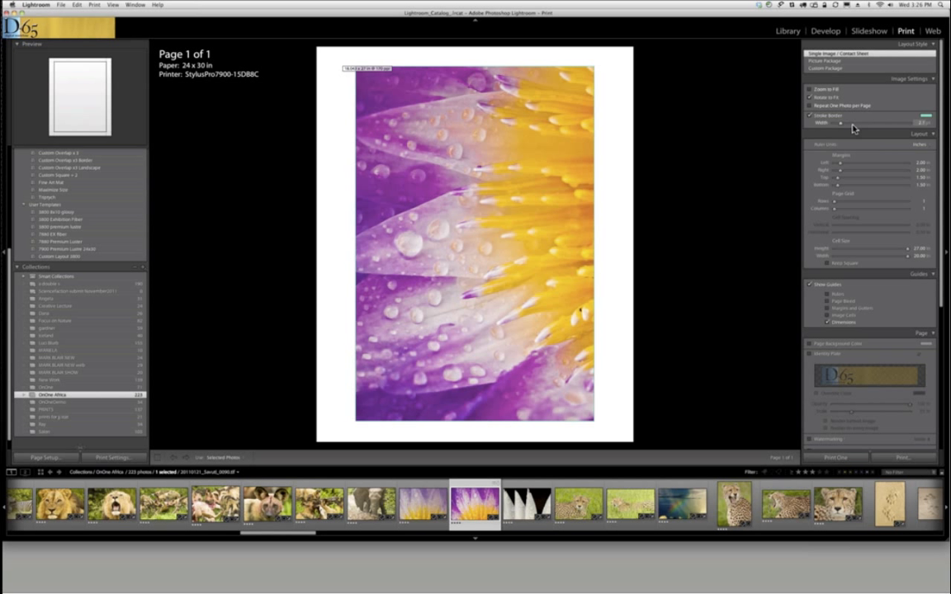
{"action": "left_click_drag", "start_coordinate": [854, 126], "coordinate": [862, 128]}
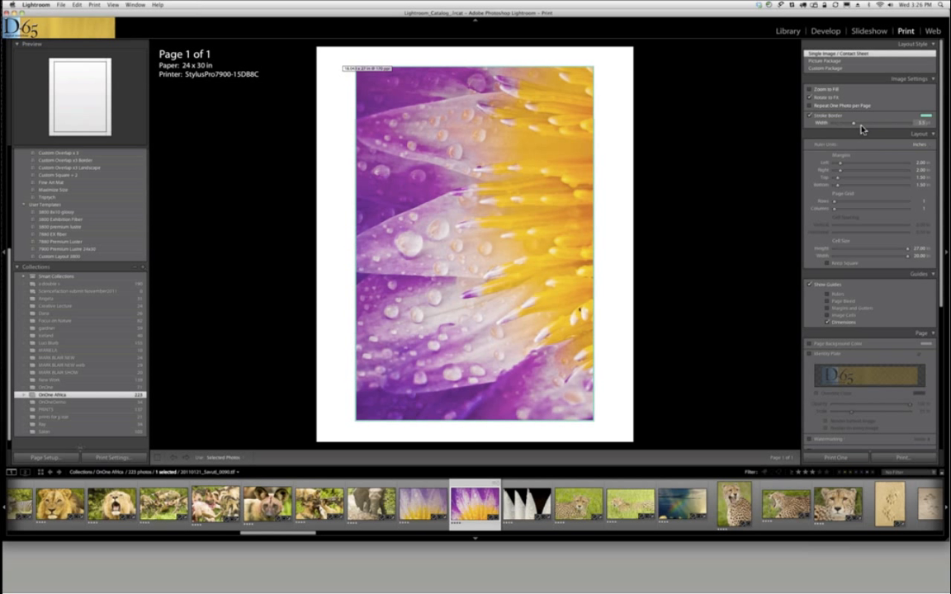
Set the stroke border's color to black and its width to 2.0 pt.
{"action": "left_click", "coordinate": [922, 122]}
{"action": "left_click", "coordinate": [926, 118]}
{"action": "left_click", "coordinate": [927, 119]}
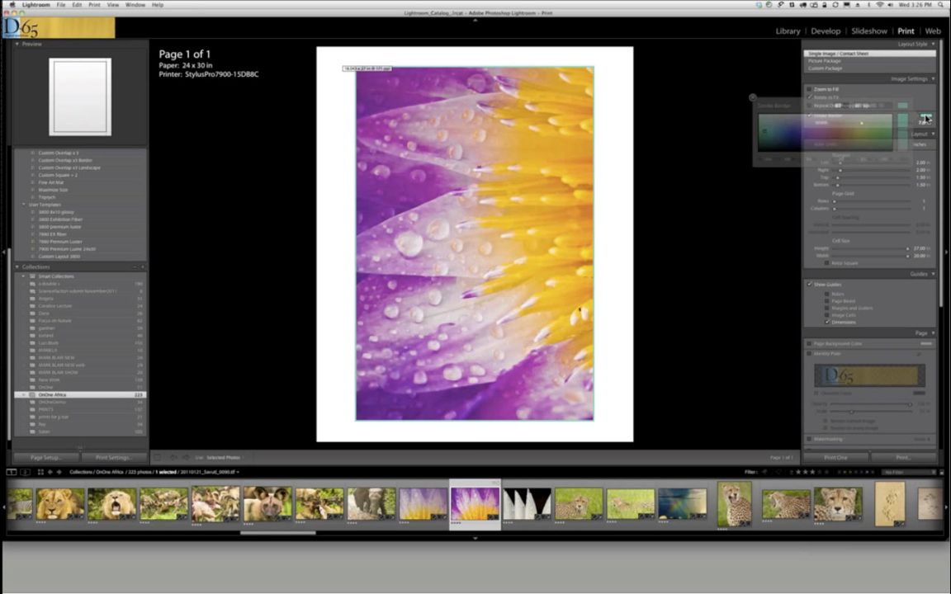
{"action": "left_click", "coordinate": [928, 120]}
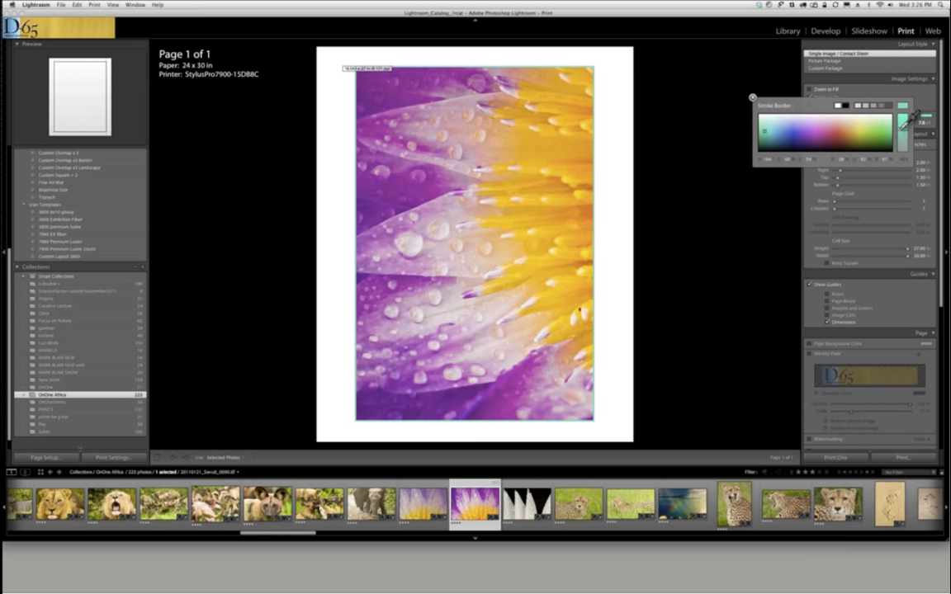
{"action": "left_click", "coordinate": [838, 150]}
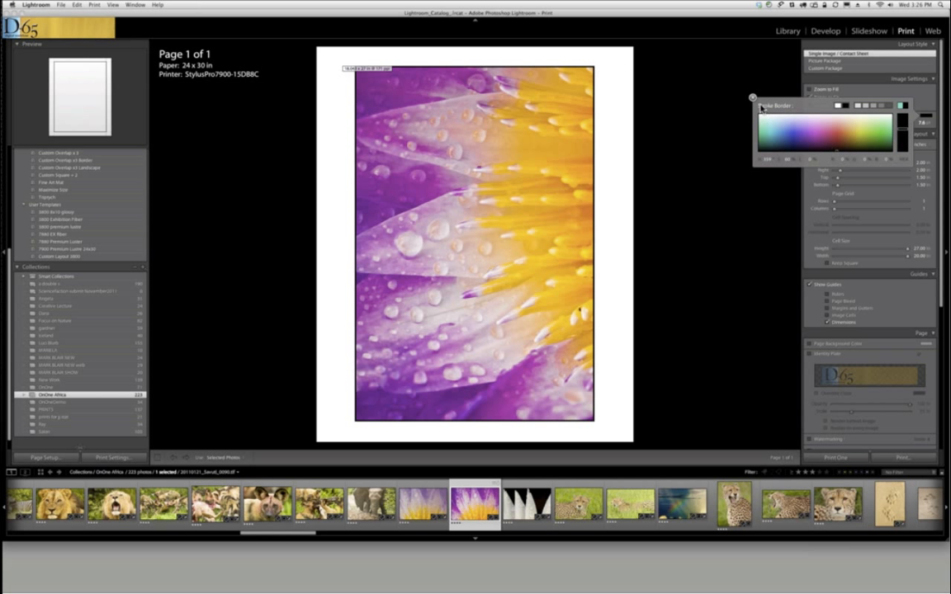
{"action": "left_click", "coordinate": [753, 97]}
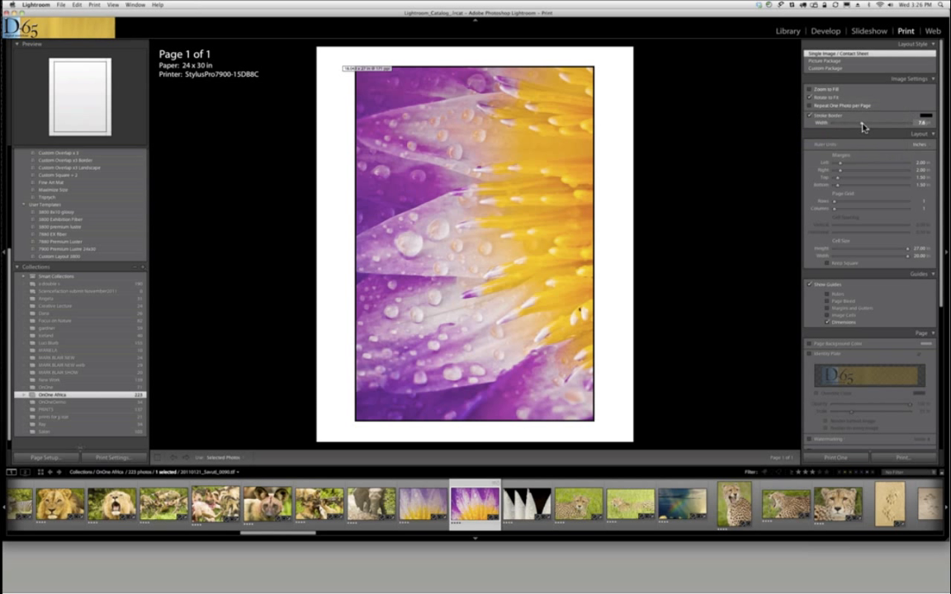
{"action": "left_click_drag", "start_coordinate": [862, 124], "coordinate": [841, 128]}
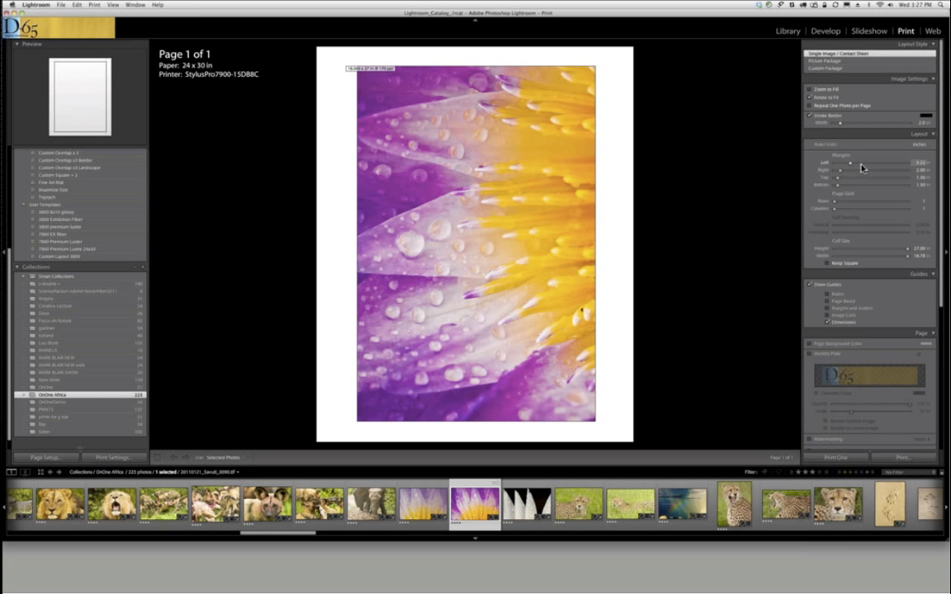
Adjust the page margins to 0.13 in left, right and bottom and 0.42 in top, with a cell 27.00 in high and 20.00 in wide.
{"action": "left_click_drag", "start_coordinate": [859, 167], "coordinate": [844, 166]}
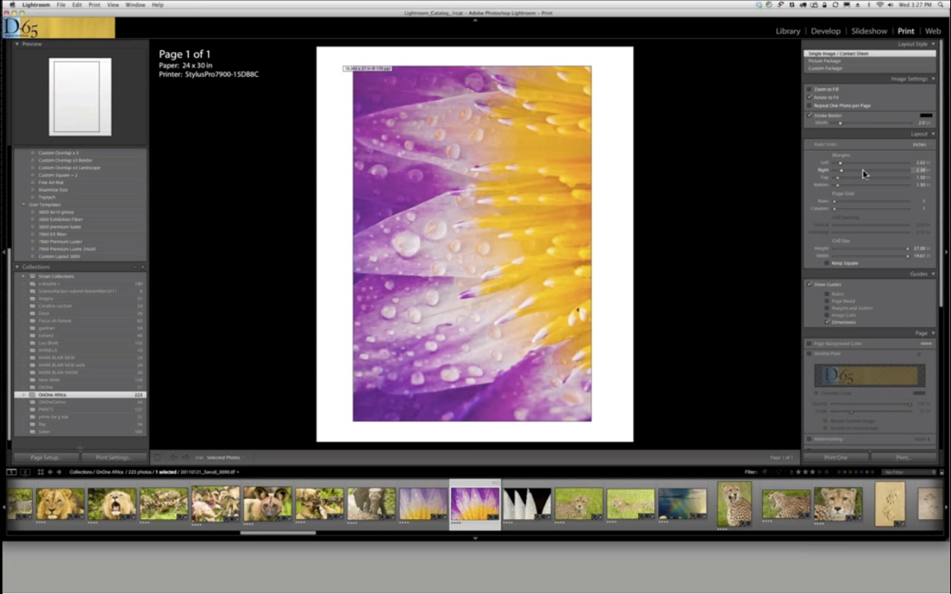
{"action": "left_click", "coordinate": [864, 173]}
{"action": "left_click", "coordinate": [840, 174]}
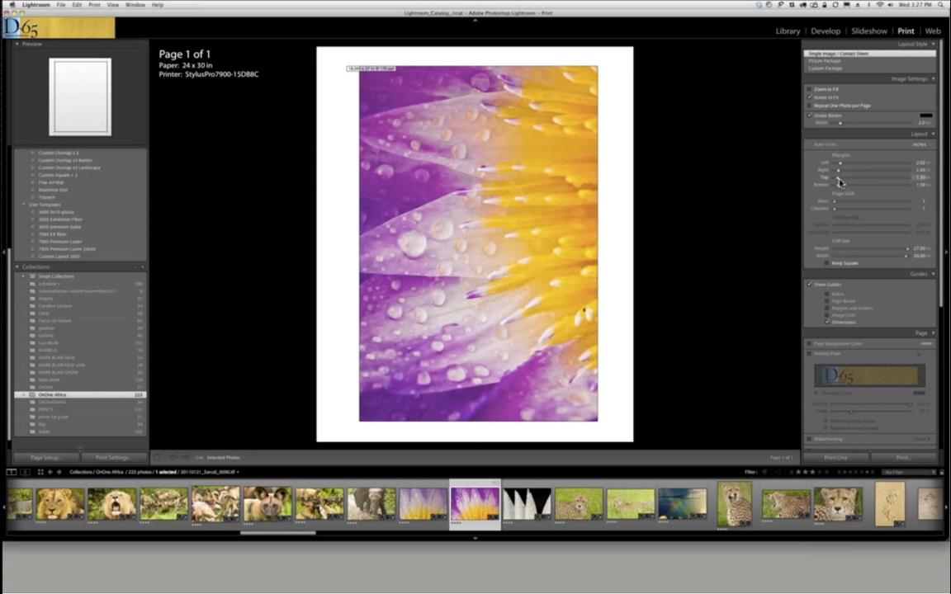
{"action": "mouse_move", "coordinate": [838, 179]}
{"action": "left_mouse_down"}
{"action": "mouse_move", "coordinate": [863, 179]}
{"action": "mouse_move", "coordinate": [832, 187]}
{"action": "mouse_move", "coordinate": [834, 164]}
{"action": "left_mouse_up"}
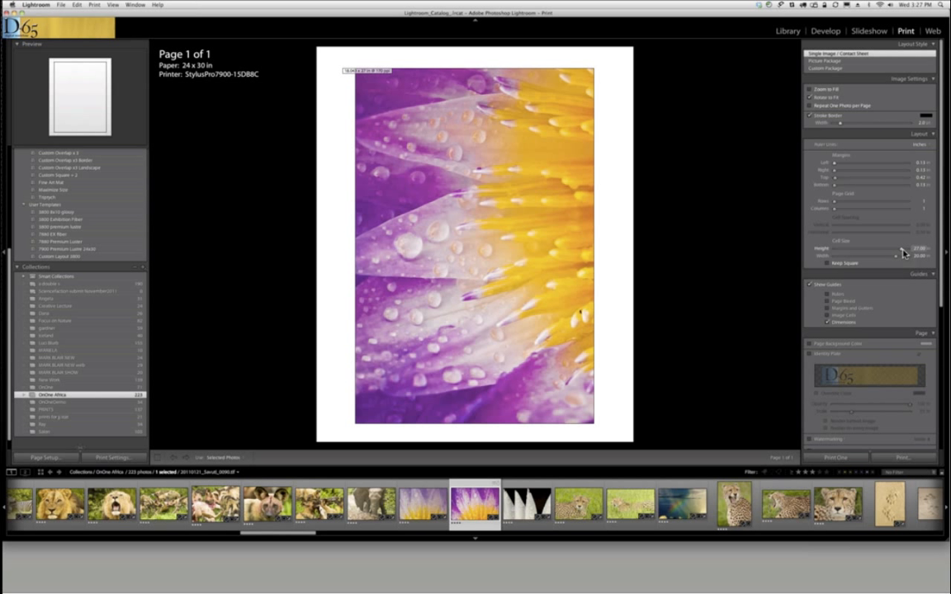
Shrink the photo's cell and enlarge it again to about 28.12 in high and 22.44 in wide.
{"action": "left_click_drag", "start_coordinate": [904, 252], "coordinate": [859, 261]}
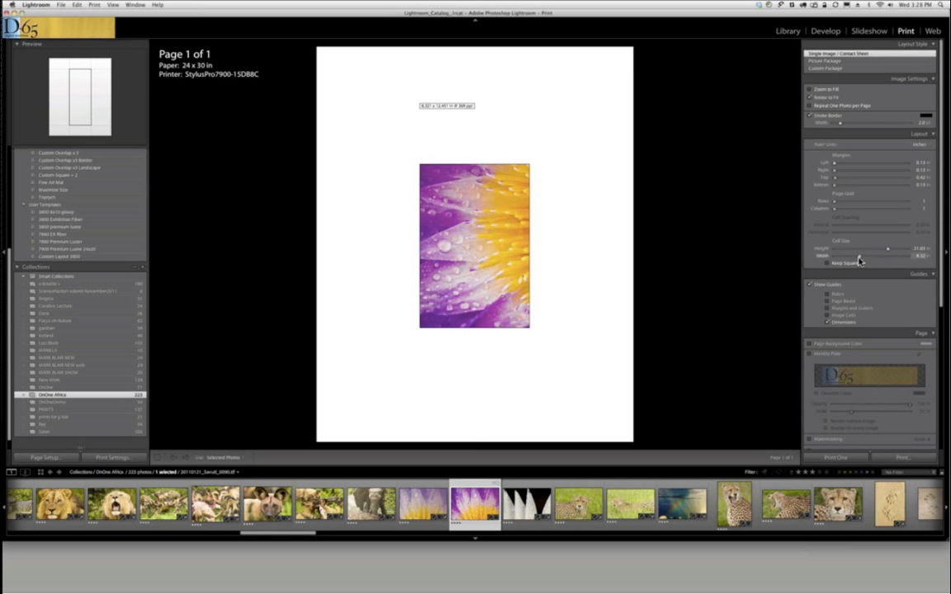
{"action": "left_click_drag", "start_coordinate": [859, 259], "coordinate": [906, 253]}
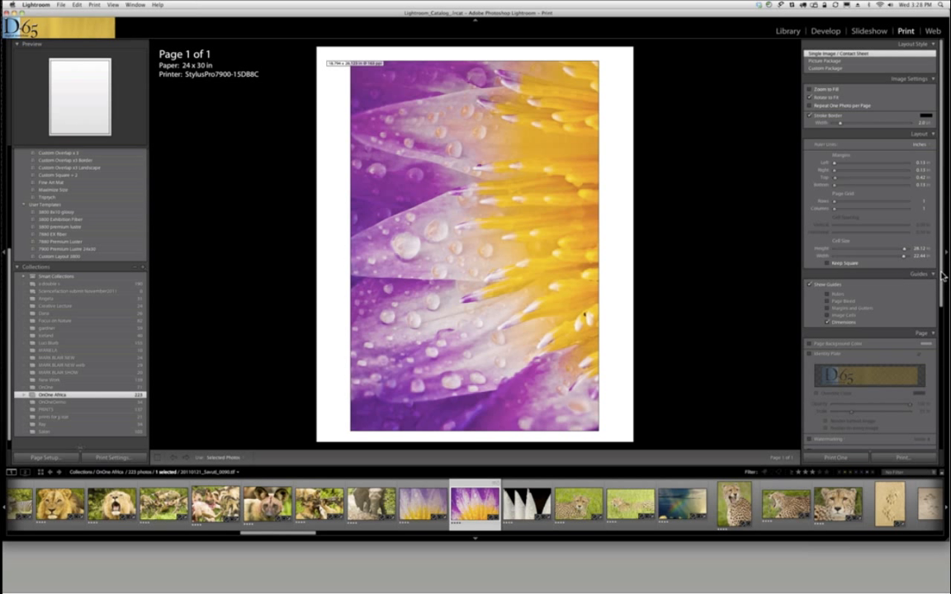
Try the Rulers, Page Bleed, Margins and Gutters, and Image Cells guides and switch them off, keeping only Dimensions shown.
{"action": "left_click_drag", "start_coordinate": [942, 276], "coordinate": [942, 292]}
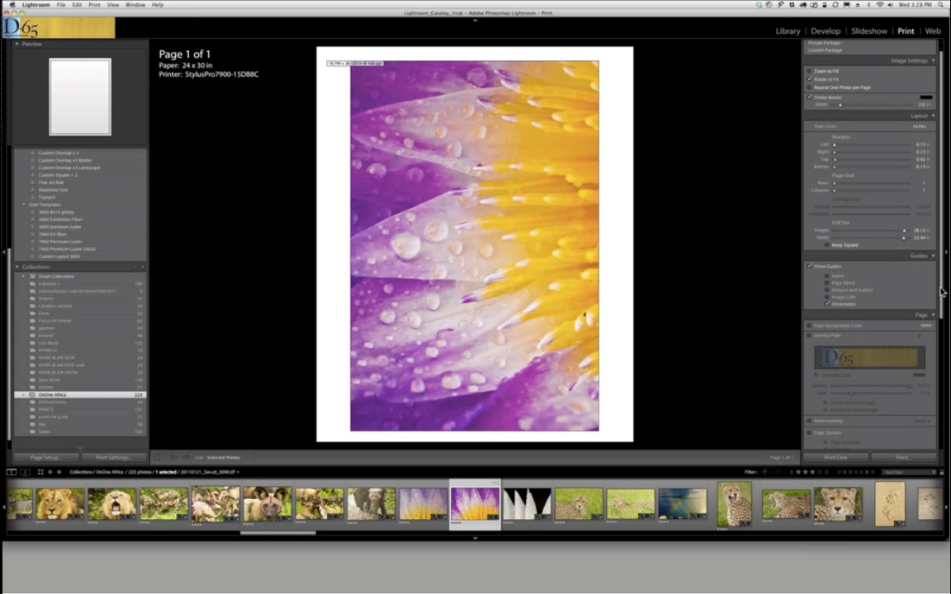
{"action": "scroll", "coordinate": [829, 260], "scroll_direction": "down", "scroll_amount": 2}
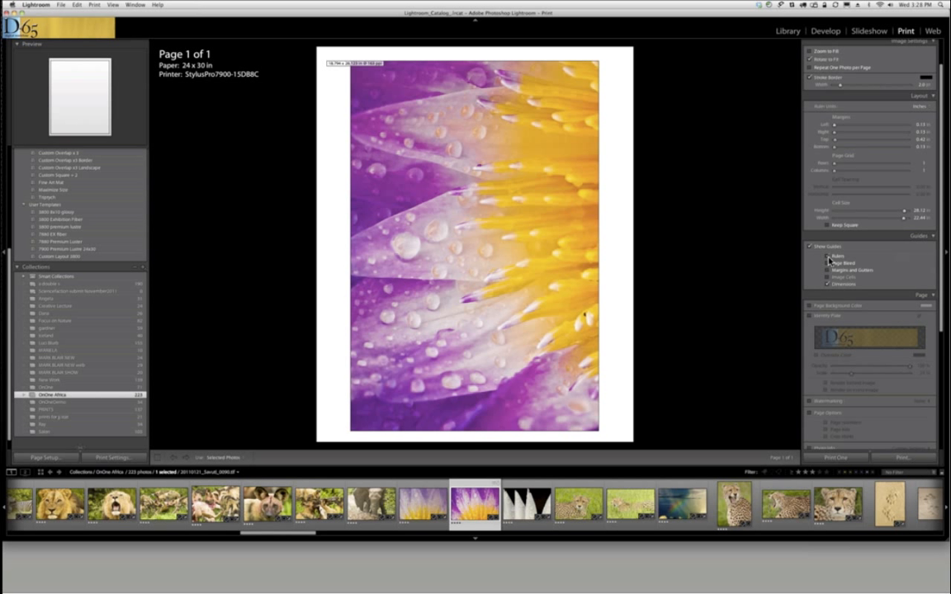
{"action": "left_click", "coordinate": [828, 258]}
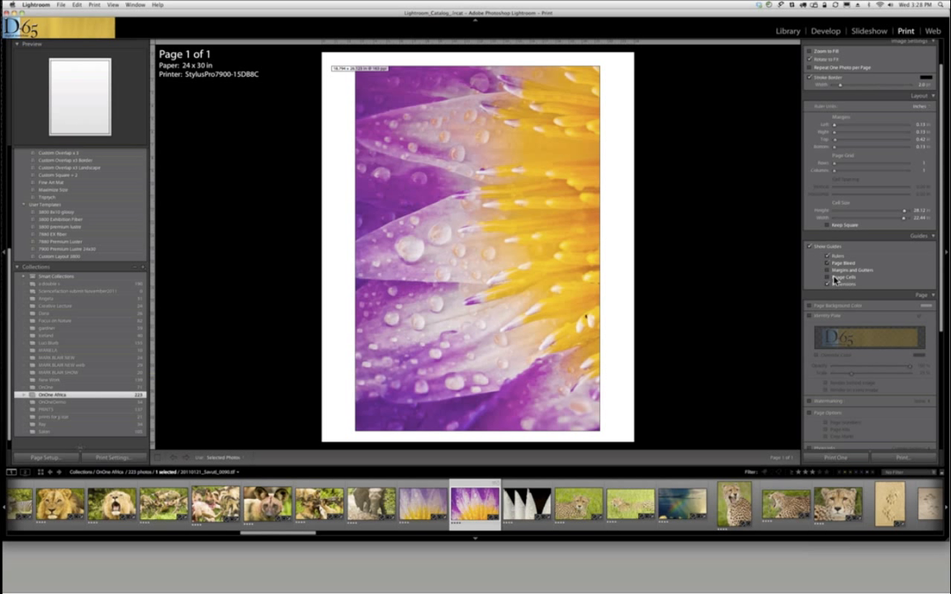
{"action": "left_click", "coordinate": [828, 271]}
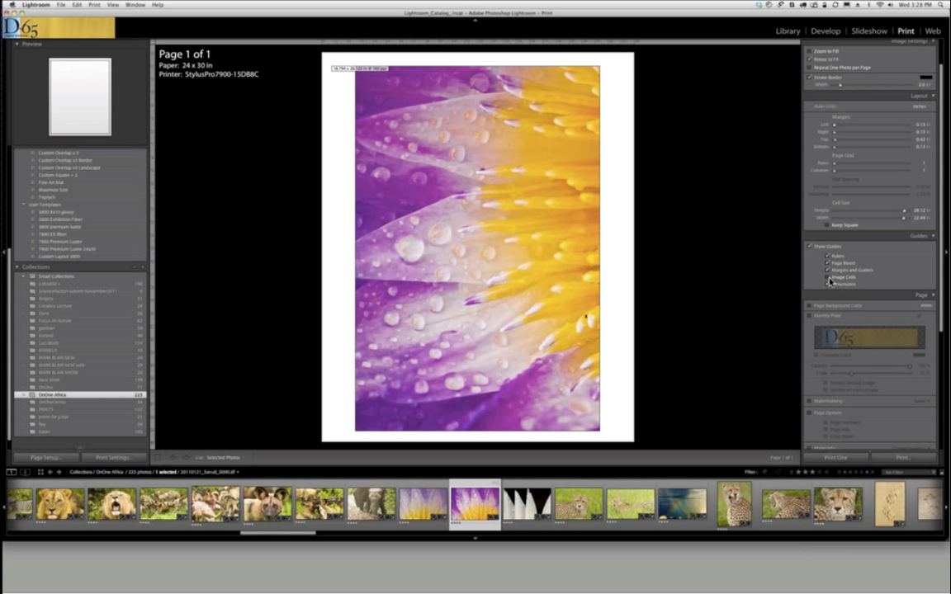
{"action": "left_click", "coordinate": [828, 278]}
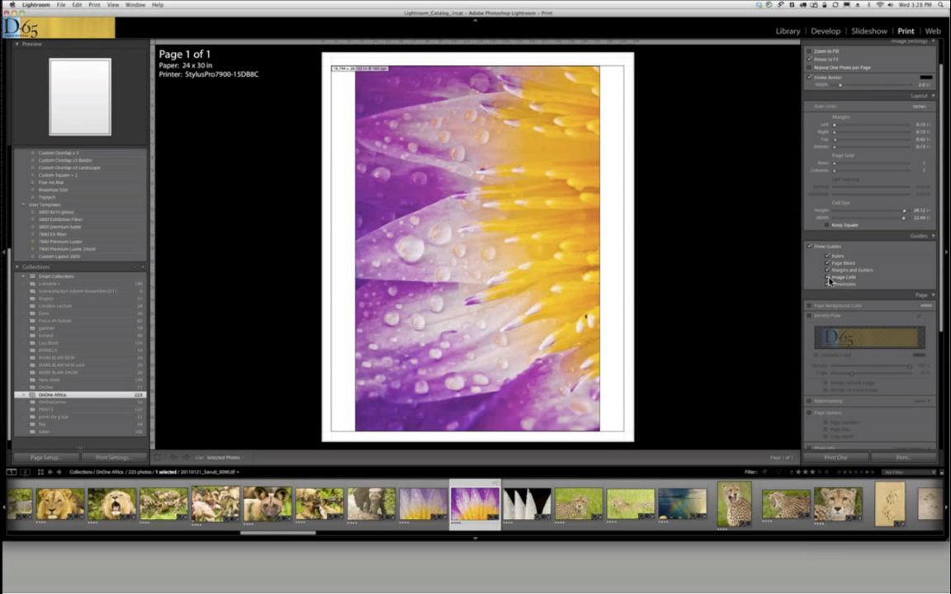
{"action": "left_click", "coordinate": [828, 271]}
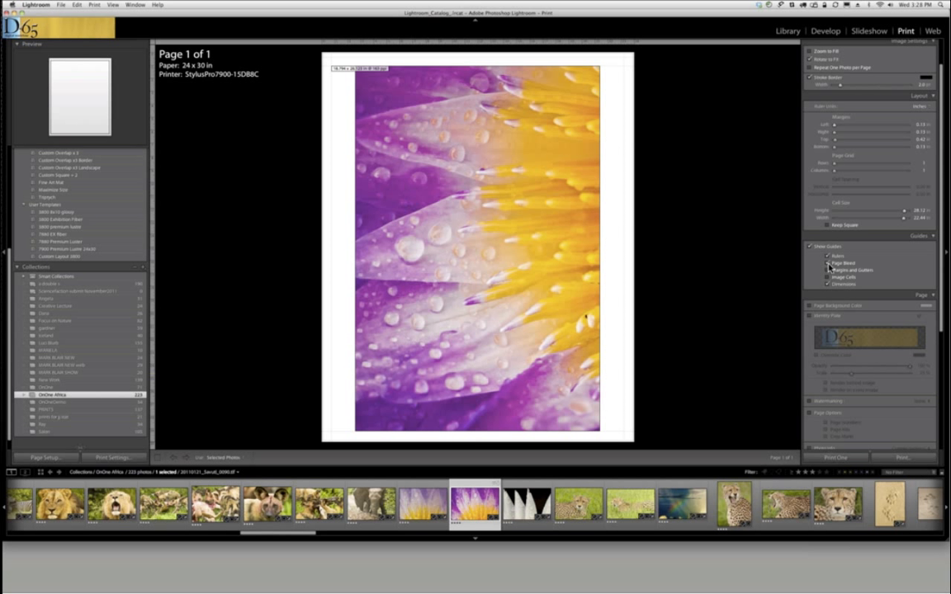
{"action": "left_click", "coordinate": [828, 264]}
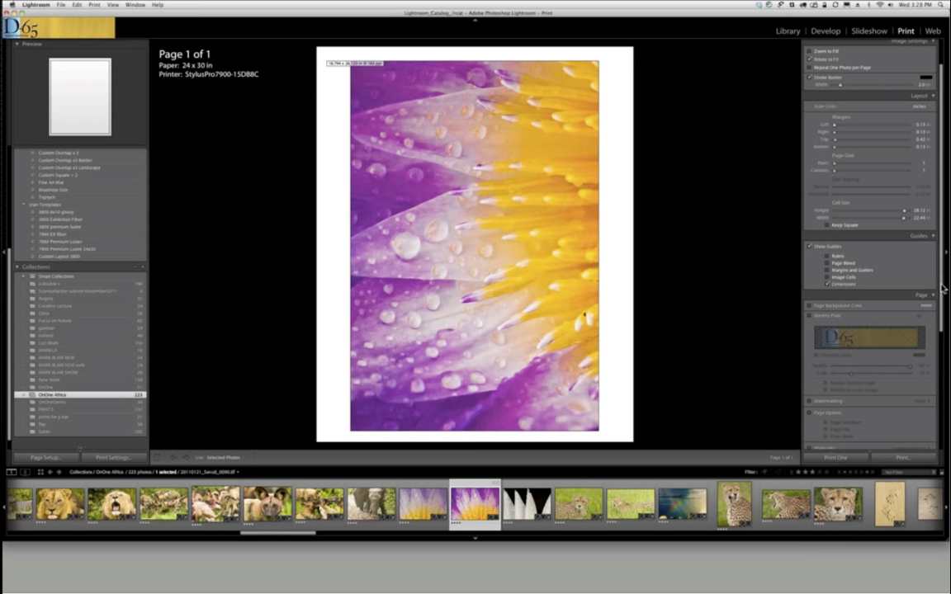
Turn on the page background color, try salmon and black, and set it to white.
{"action": "scroll", "coordinate": [941, 293], "scroll_direction": "down", "scroll_amount": 2}
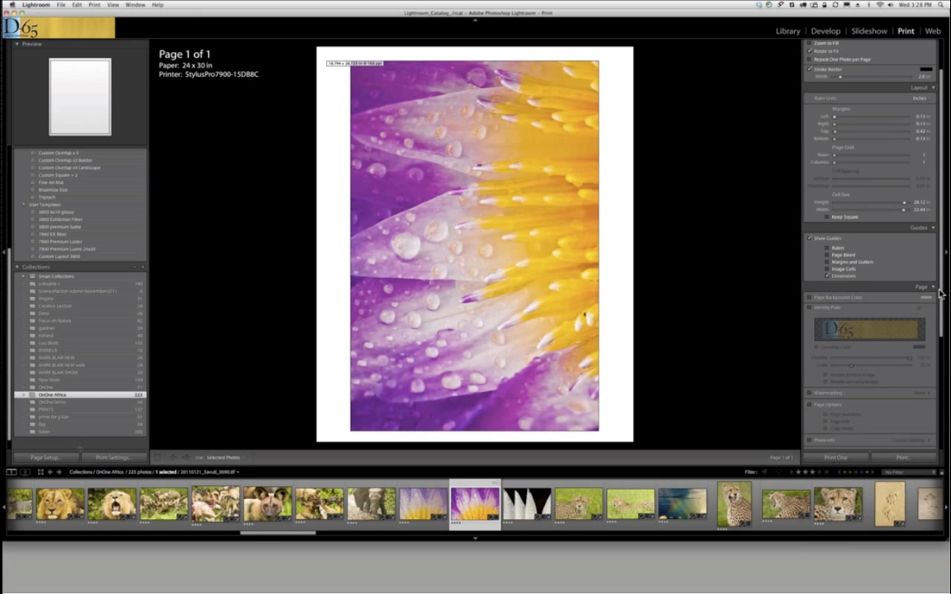
{"action": "scroll", "coordinate": [939, 295], "scroll_direction": "down", "scroll_amount": 5}
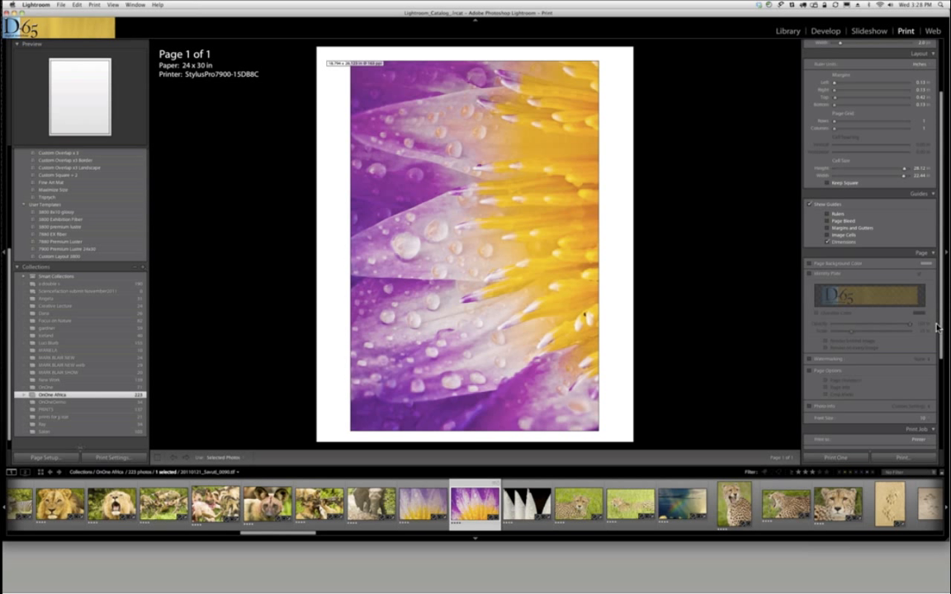
{"action": "scroll", "coordinate": [936, 339], "scroll_direction": "down", "scroll_amount": 1}
{"action": "left_click", "coordinate": [809, 219]}
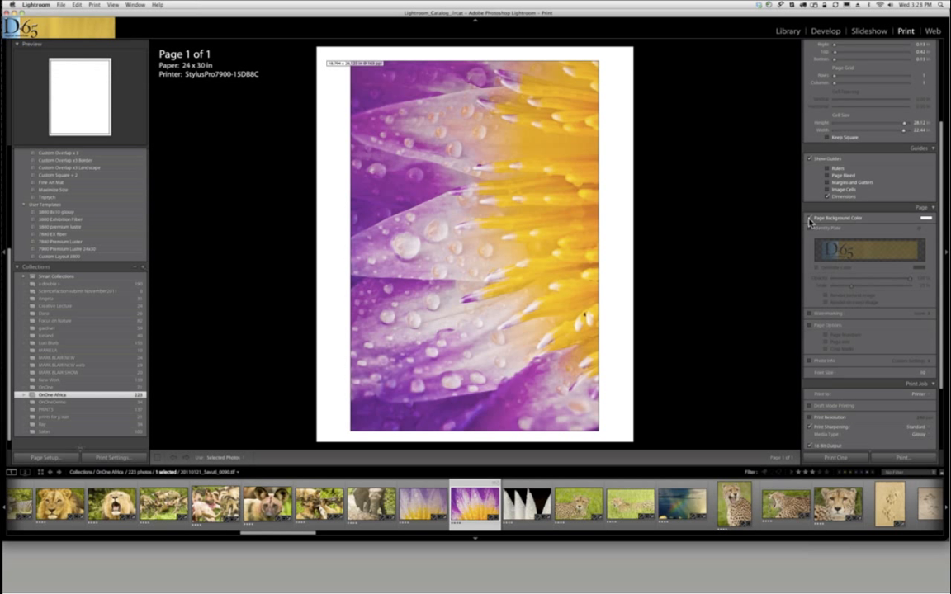
{"action": "left_click", "coordinate": [925, 219]}
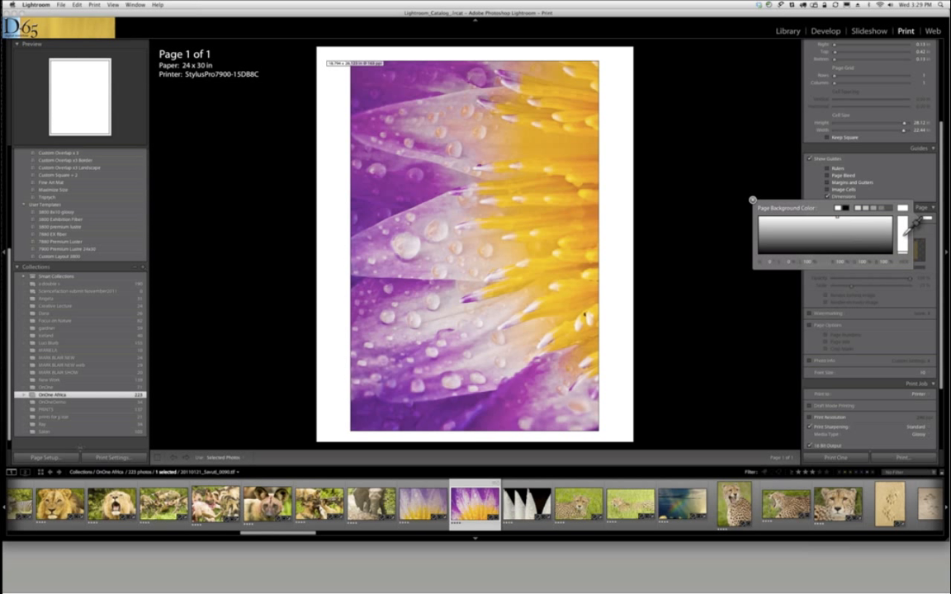
{"action": "left_click", "coordinate": [852, 223]}
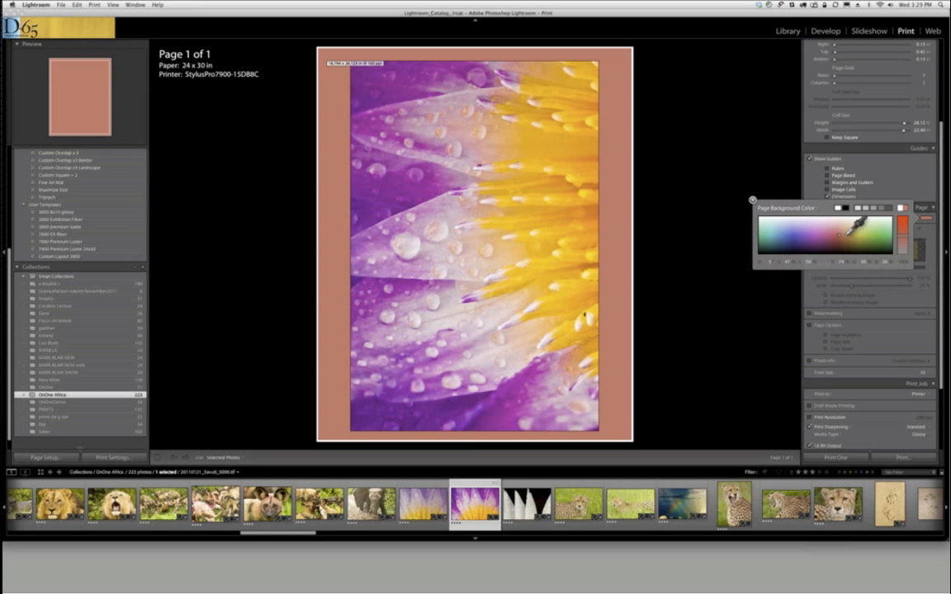
{"action": "left_click_drag", "start_coordinate": [842, 235], "coordinate": [837, 253]}
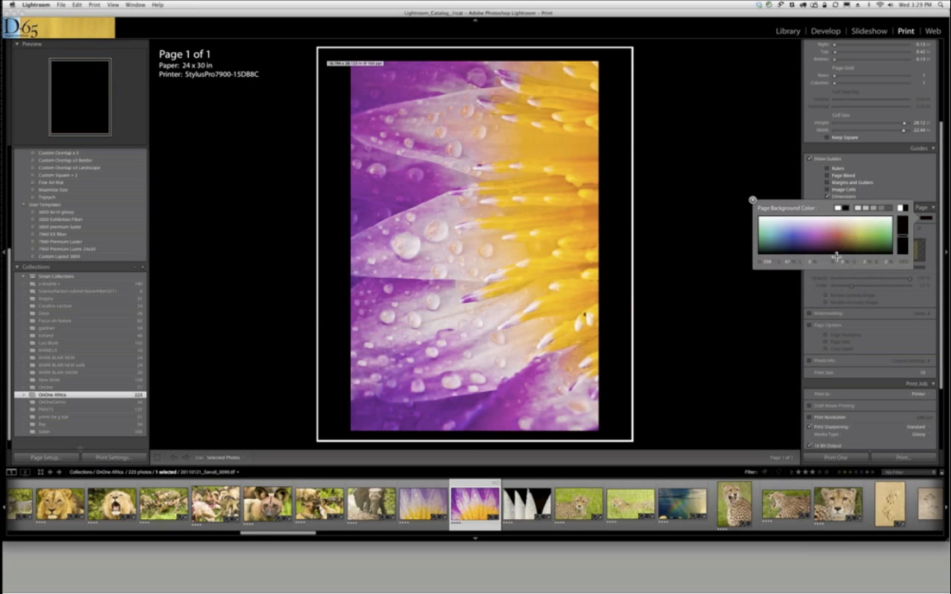
{"action": "left_click", "coordinate": [838, 209]}
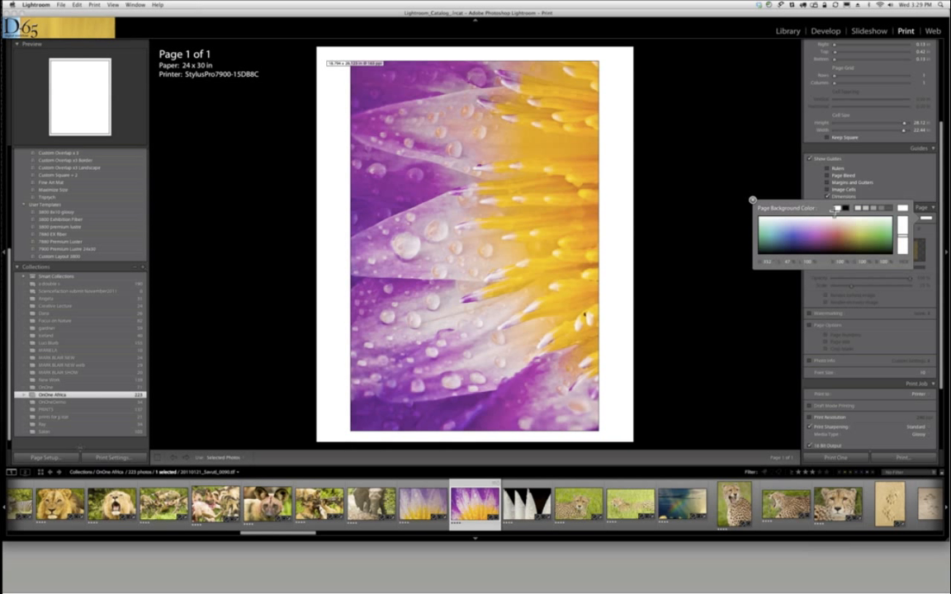
{"action": "left_click", "coordinate": [752, 201]}
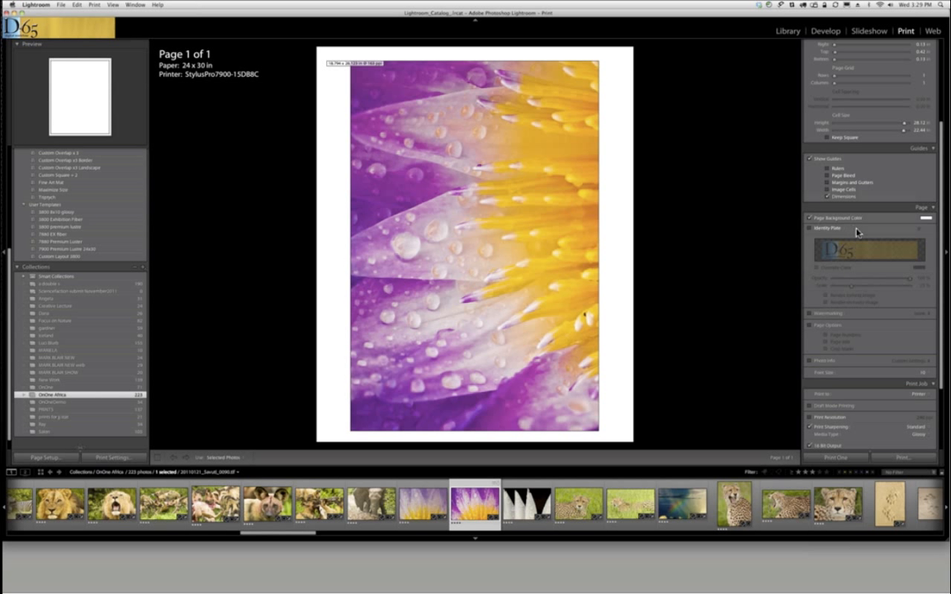
Add the D-65 identity plate over the photo's upper part, with about 95% opacity and 59% scale.
{"action": "left_click", "coordinate": [809, 229]}
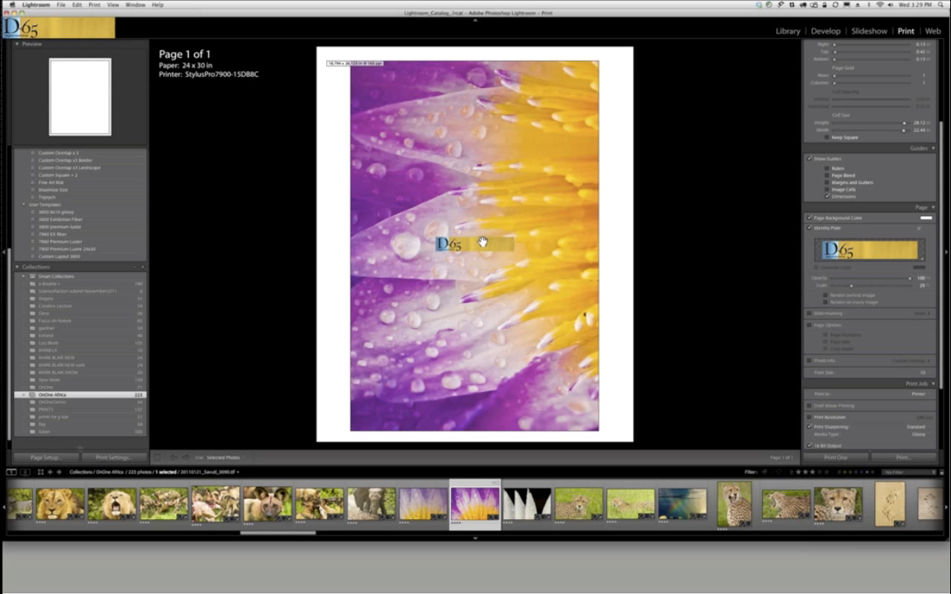
{"action": "left_click_drag", "start_coordinate": [482, 244], "coordinate": [589, 181]}
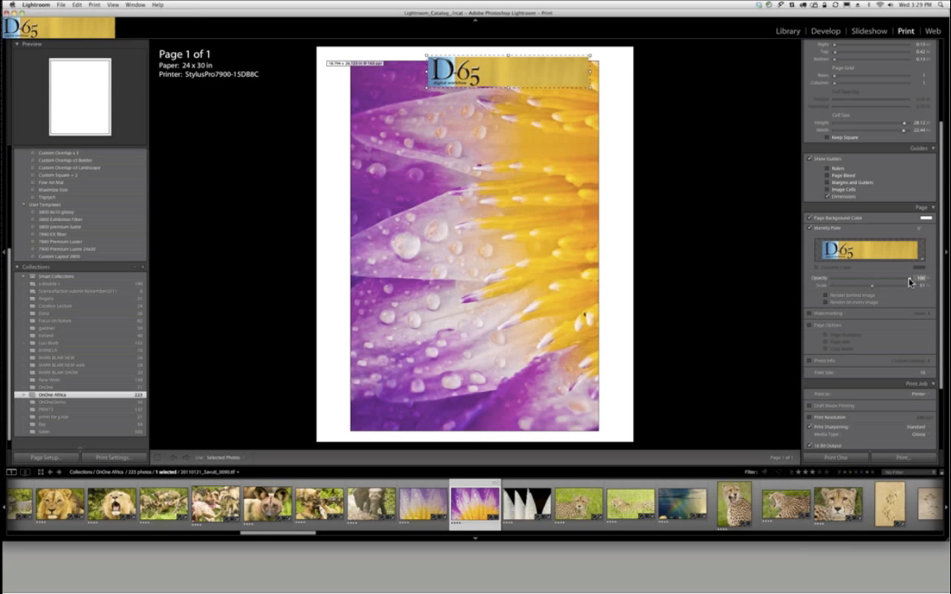
{"action": "mouse_move", "coordinate": [883, 283]}
{"action": "left_mouse_down"}
{"action": "mouse_move", "coordinate": [855, 283]}
{"action": "mouse_move", "coordinate": [903, 277]}
{"action": "mouse_move", "coordinate": [900, 290]}
{"action": "mouse_move", "coordinate": [878, 286]}
{"action": "left_mouse_up"}
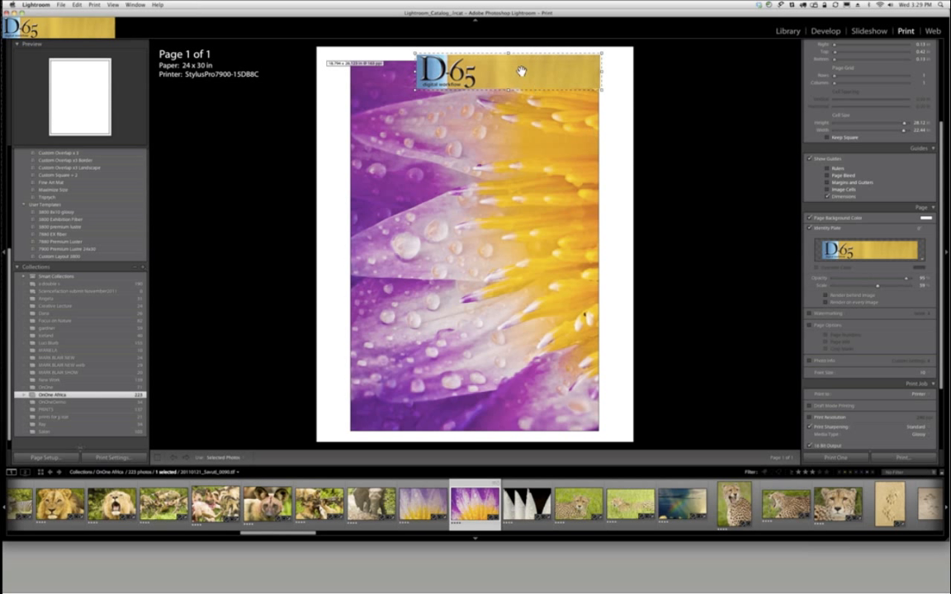
{"action": "left_click_drag", "start_coordinate": [503, 85], "coordinate": [458, 128]}
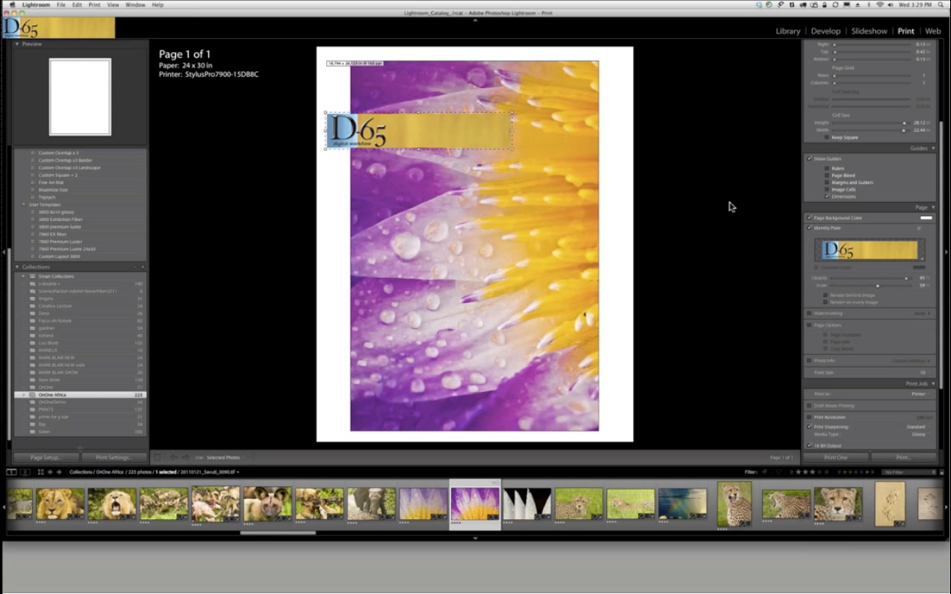
Try rendering the identity plate behind the image along the page's top edge, and turn the plate off.
{"action": "left_click", "coordinate": [826, 297]}
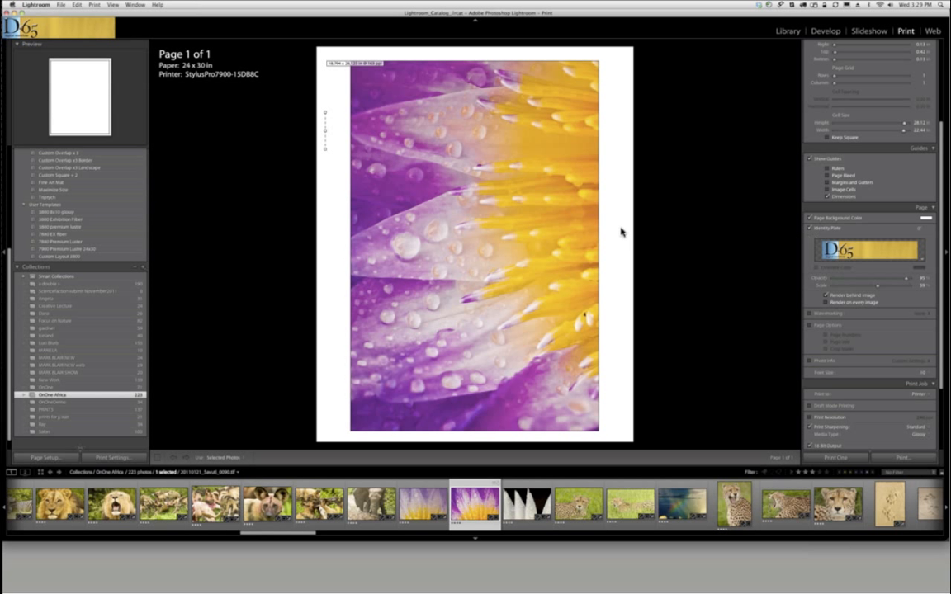
{"action": "left_click", "coordinate": [321, 130]}
{"action": "left_click_drag", "start_coordinate": [334, 58], "coordinate": [330, 62]}
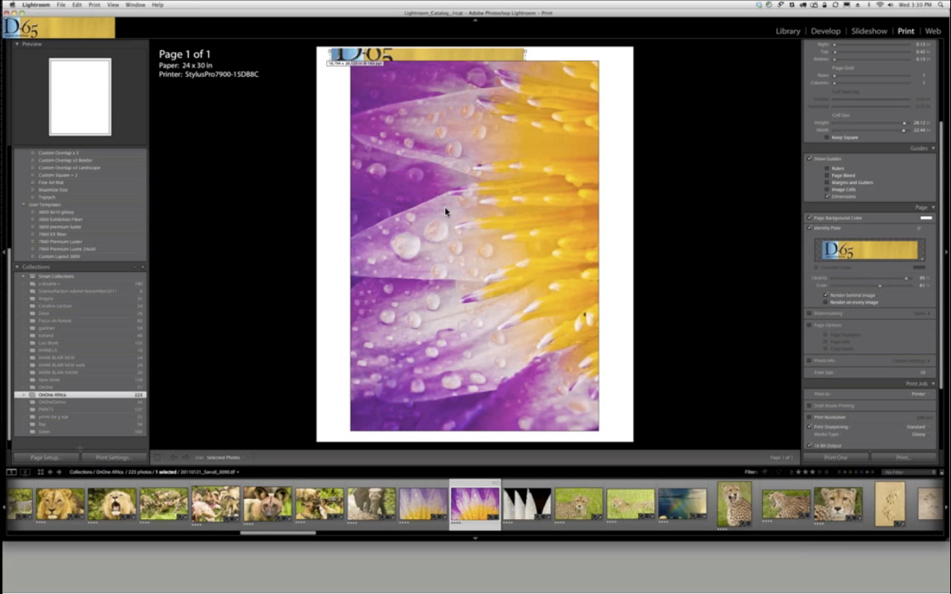
{"action": "left_click", "coordinate": [811, 229]}
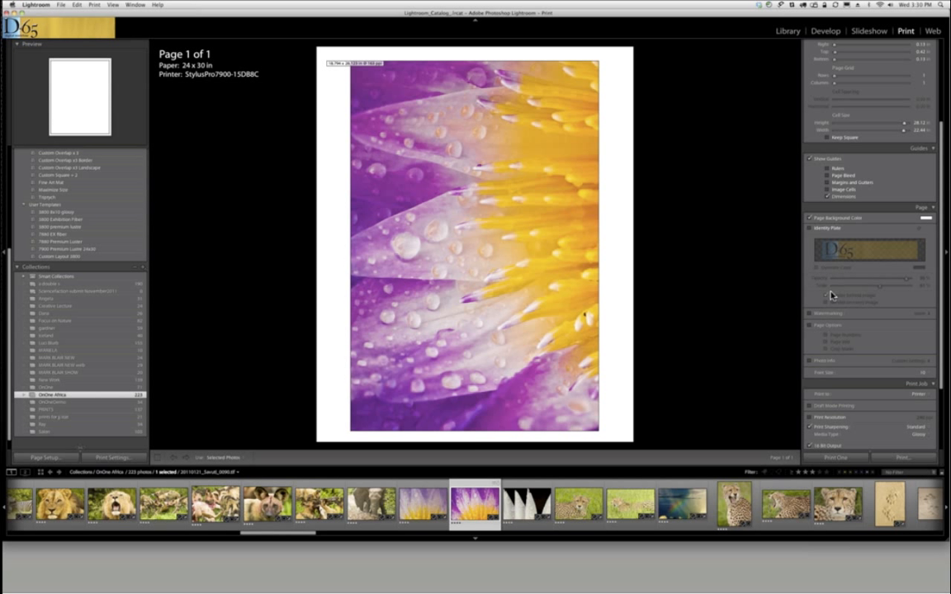
Turn on watermarking, open the Watermark Editor and cancel it, leaving the watermark set to None.
{"action": "left_click", "coordinate": [810, 317]}
{"action": "left_click", "coordinate": [929, 314]}
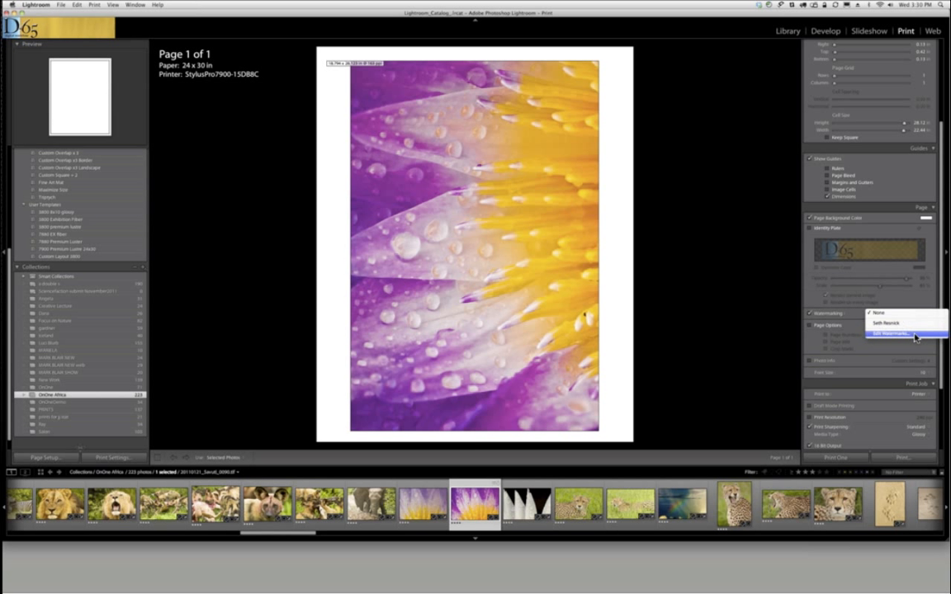
{"action": "left_click", "coordinate": [915, 335]}
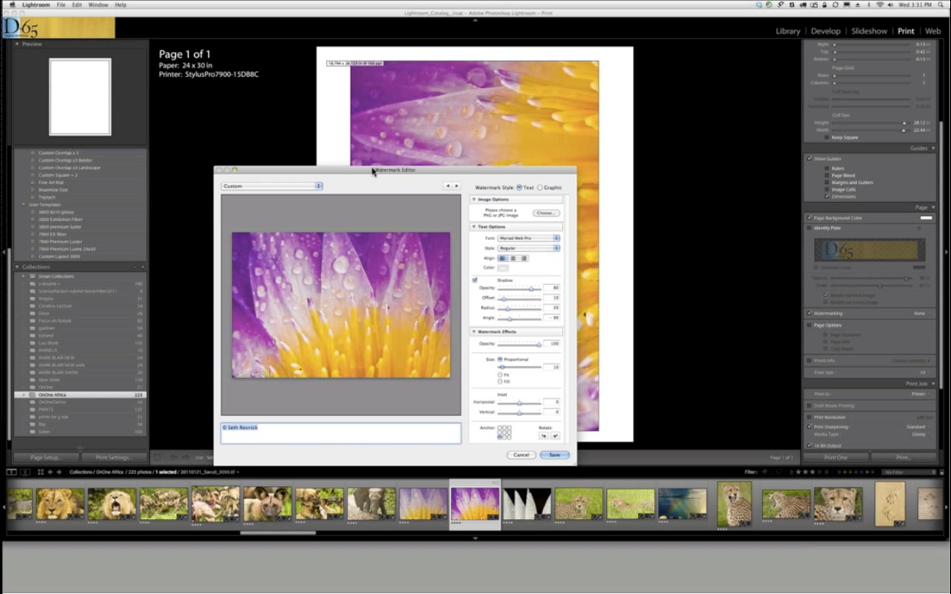
{"action": "left_click_drag", "start_coordinate": [373, 171], "coordinate": [330, 124]}
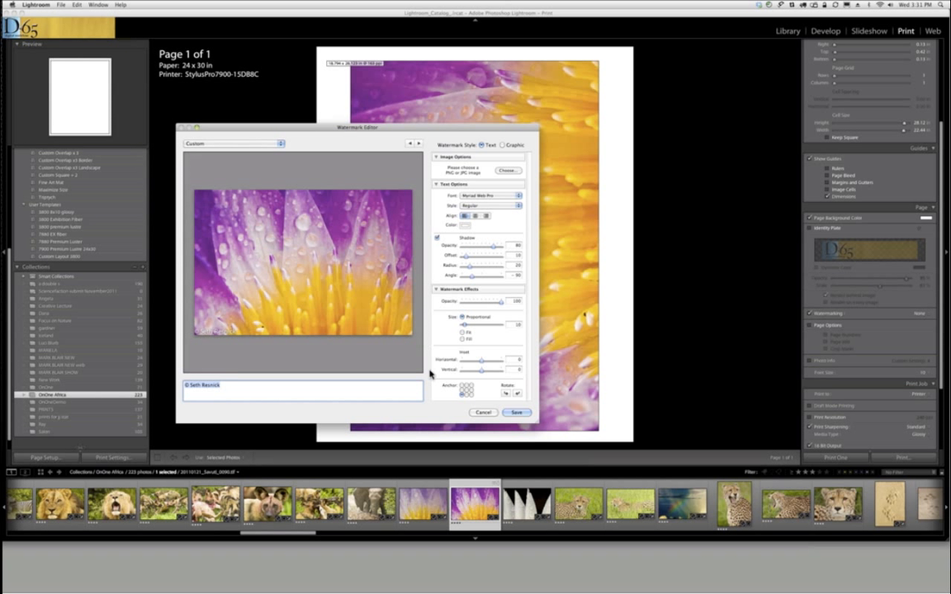
{"action": "left_click", "coordinate": [482, 413]}
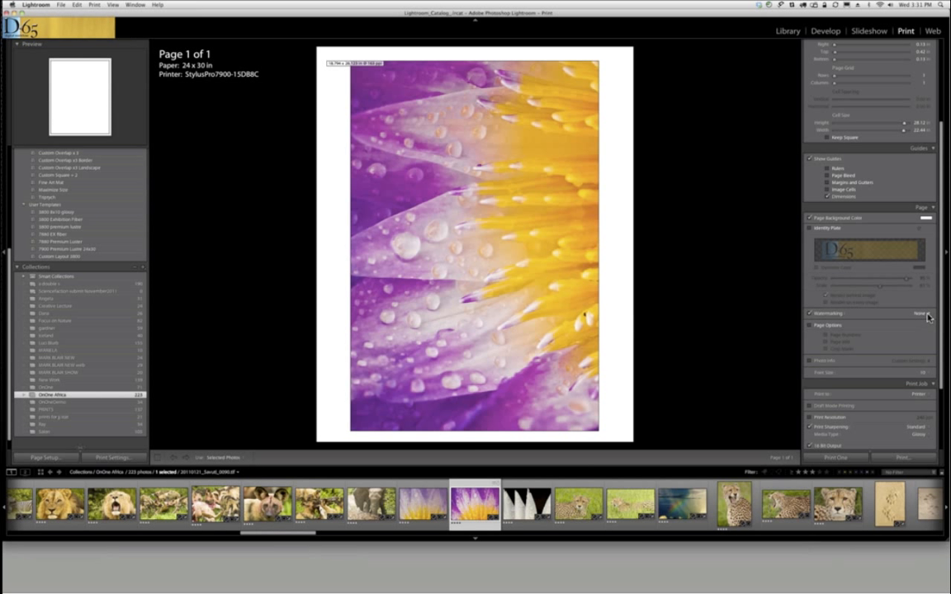
{"action": "left_click", "coordinate": [924, 314]}
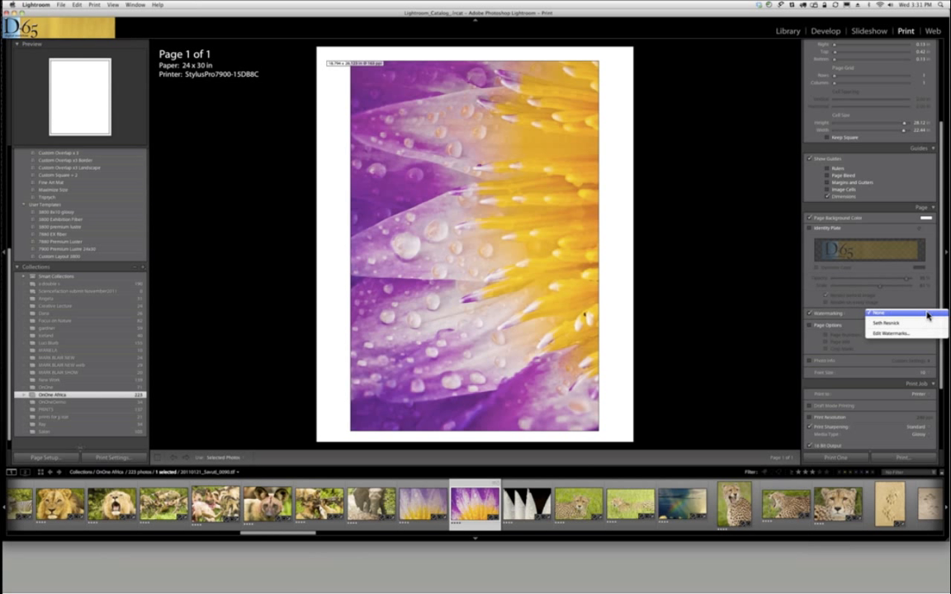
{"action": "left_click", "coordinate": [927, 307]}
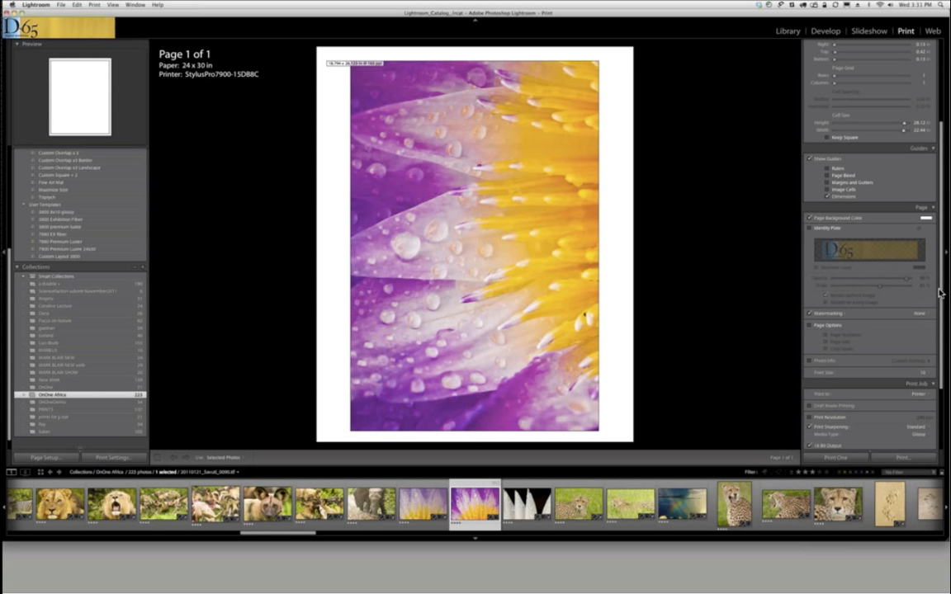
Try Page Options and Photo Info, look through the photo info presets, and turn both off along with Watermarking.
{"action": "left_click", "coordinate": [809, 326]}
{"action": "left_click", "coordinate": [810, 364]}
{"action": "left_click", "coordinate": [924, 361]}
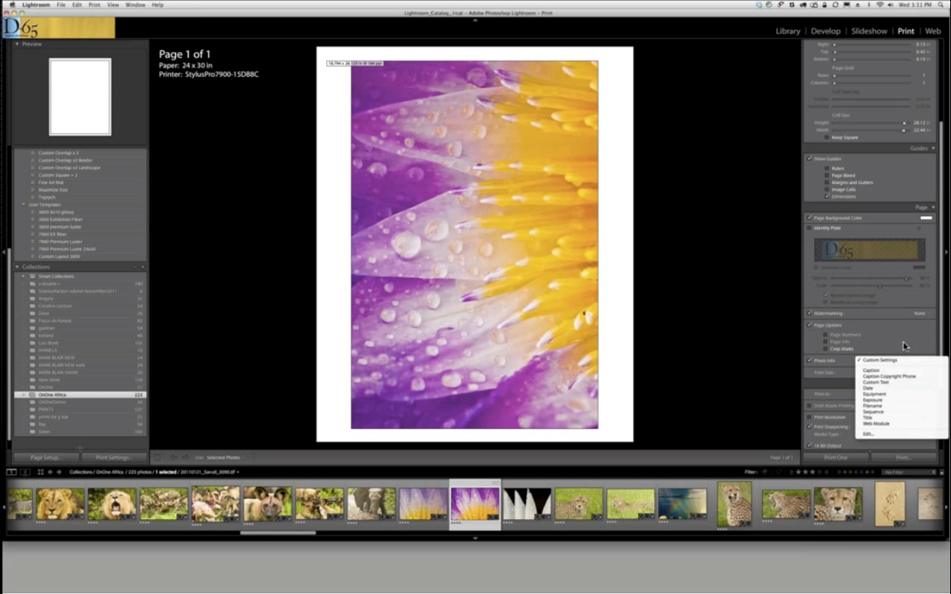
{"action": "left_click", "coordinate": [904, 346]}
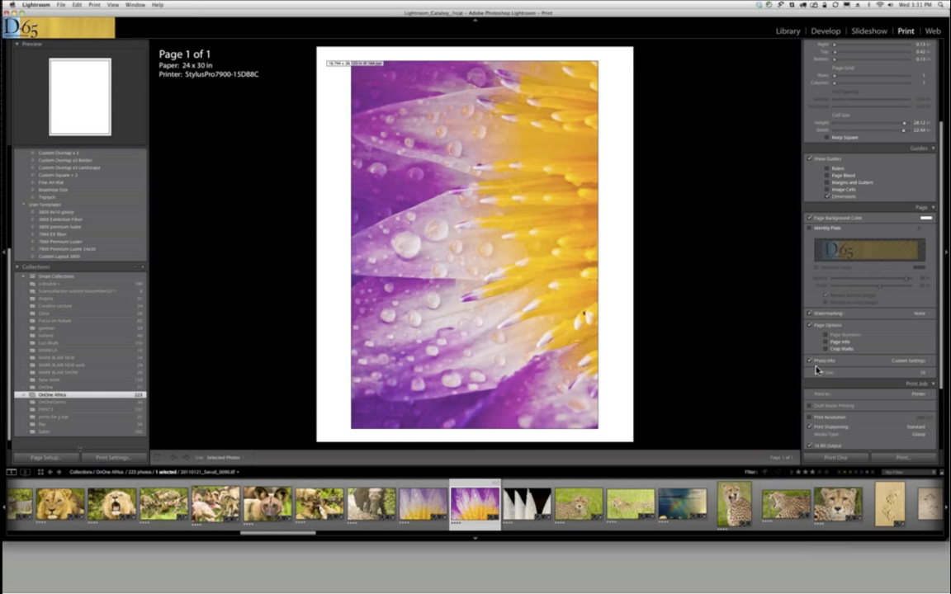
{"action": "left_click", "coordinate": [809, 326]}
{"action": "left_click", "coordinate": [810, 314]}
{"action": "left_click", "coordinate": [811, 362]}
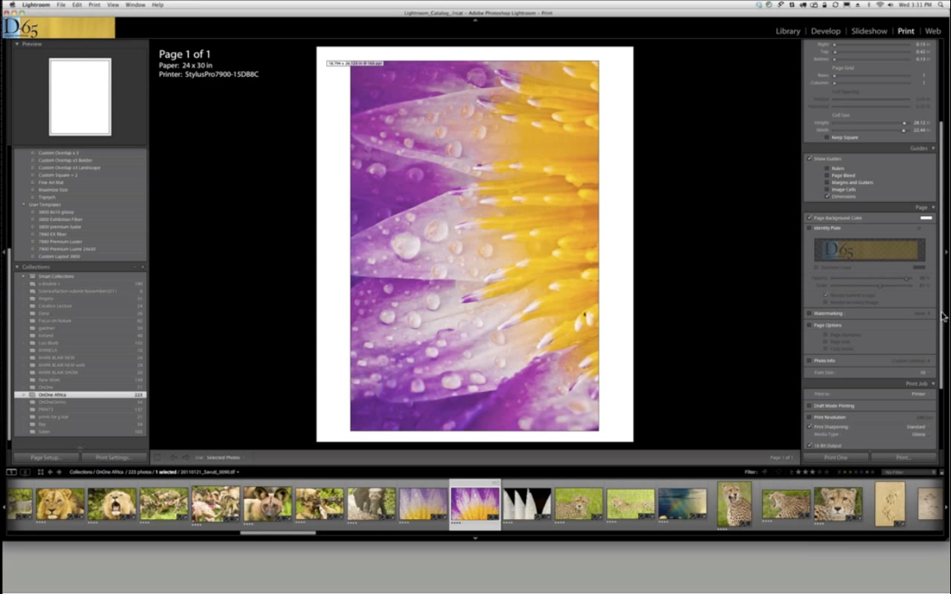
Toggle the print job's Print Resolution option on and back off.
{"action": "scroll", "coordinate": [943, 316], "scroll_direction": "down", "scroll_amount": 3}
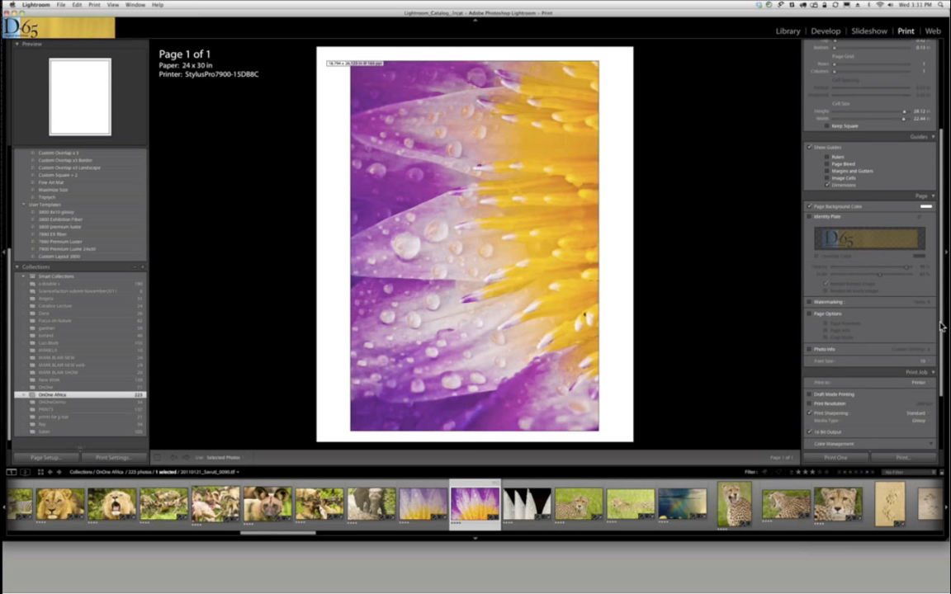
{"action": "scroll", "coordinate": [943, 338], "scroll_direction": "down", "scroll_amount": 5}
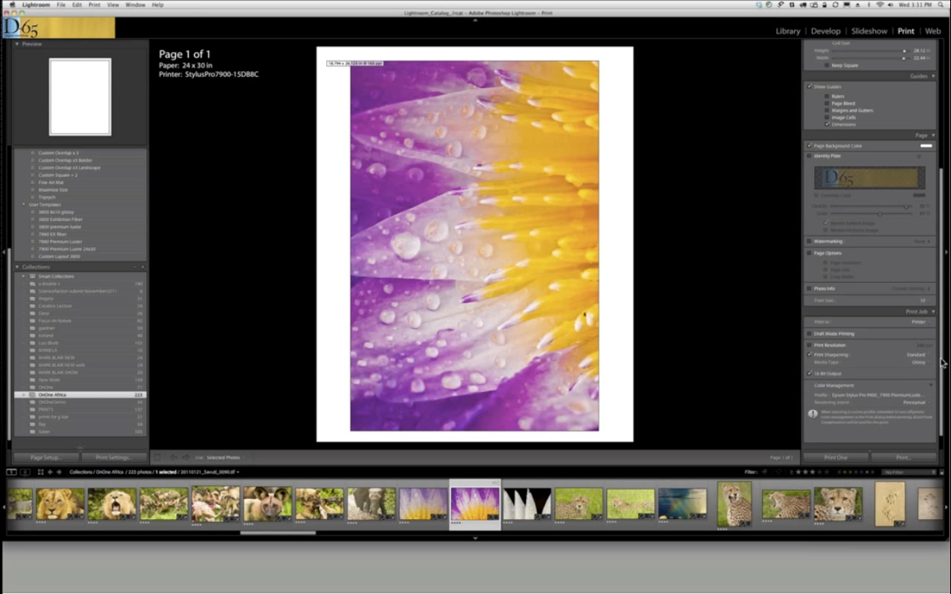
{"action": "left_click", "coordinate": [809, 345]}
{"action": "left_click", "coordinate": [810, 346]}
Try several print cell sizes, including about 23.11 x 18.53 in, 16.47 x 12.95 in and 29.45 x 15.20 in.
{"action": "left_click_drag", "start_coordinate": [942, 251], "coordinate": [943, 220]}
{"action": "scroll", "coordinate": [836, 253], "scroll_direction": "up", "scroll_amount": 4}
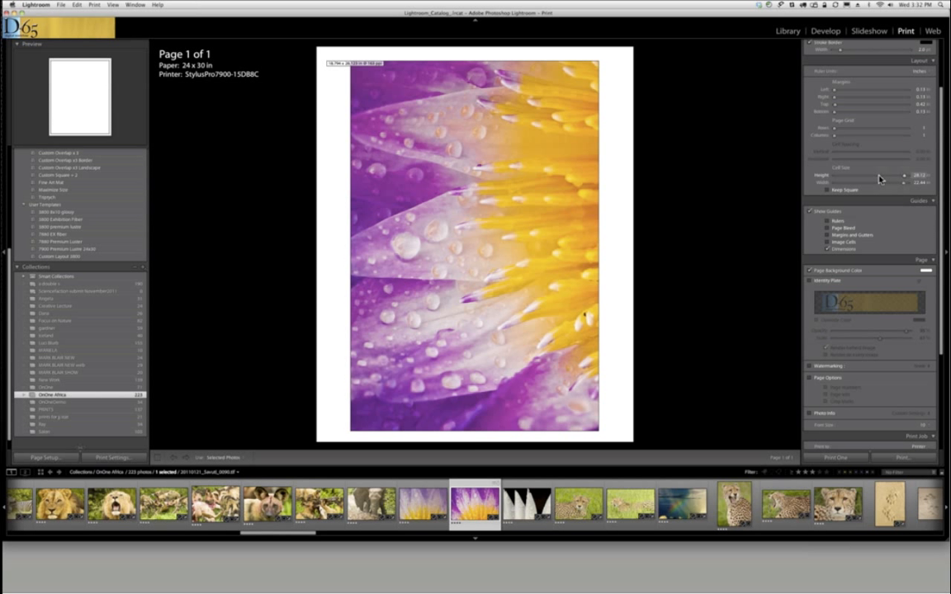
{"action": "left_click_drag", "start_coordinate": [879, 179], "coordinate": [892, 185]}
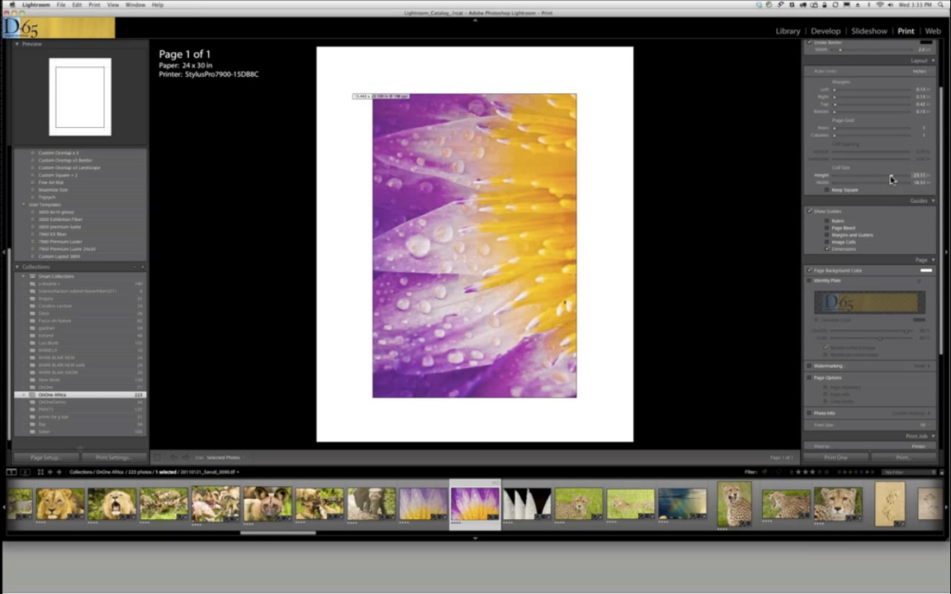
{"action": "left_click_drag", "start_coordinate": [885, 180], "coordinate": [895, 181]}
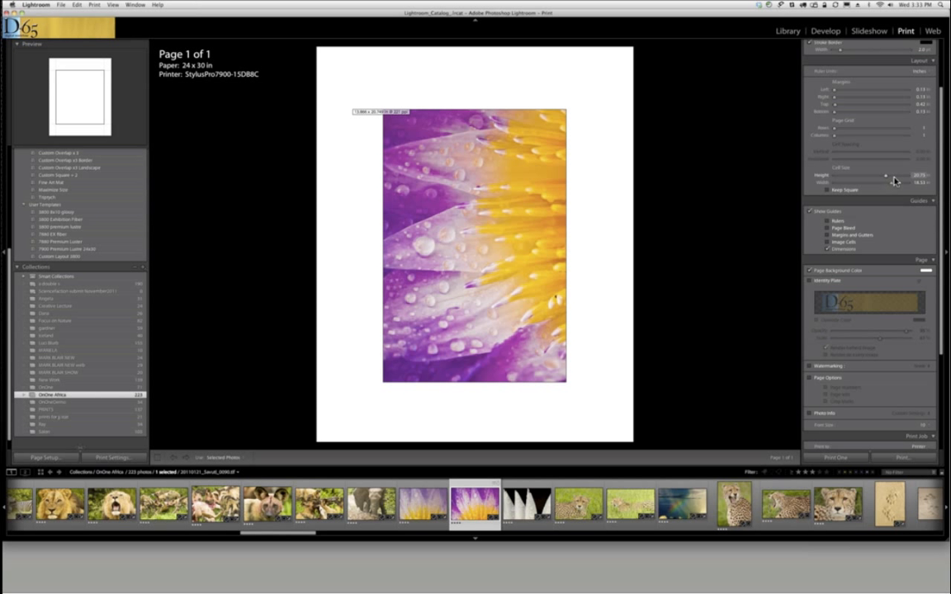
{"action": "left_click_drag", "start_coordinate": [889, 185], "coordinate": [875, 180]}
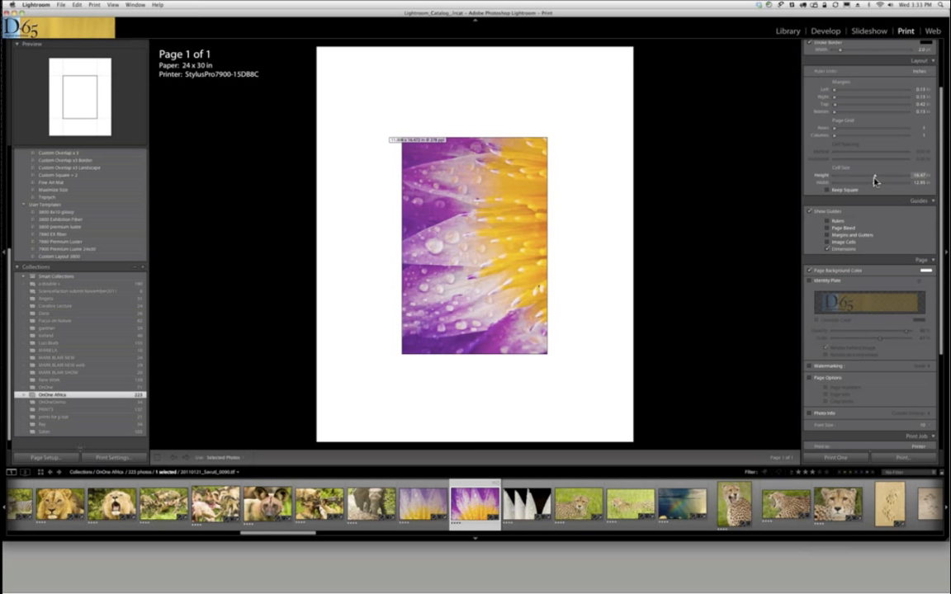
{"action": "left_click_drag", "start_coordinate": [875, 181], "coordinate": [894, 189]}
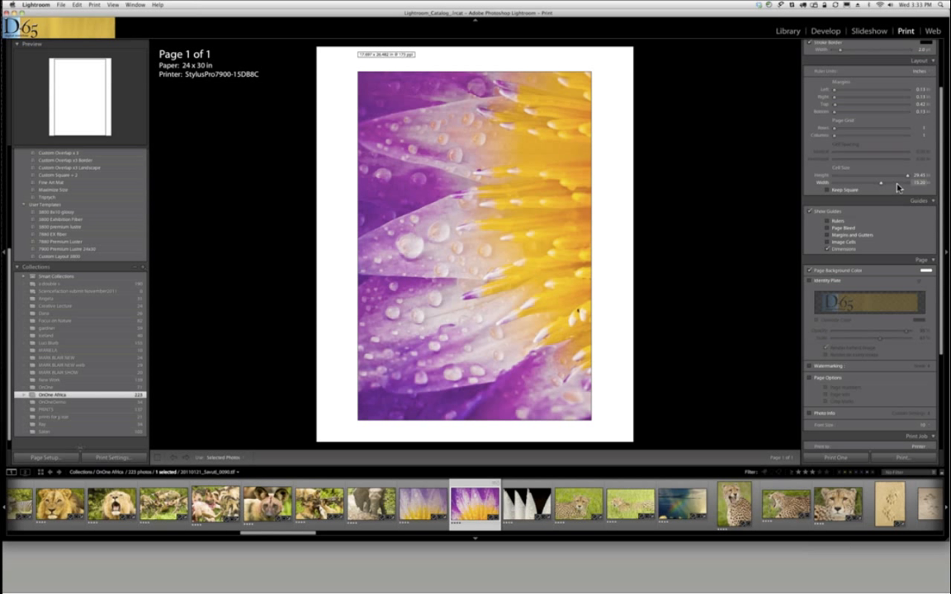
Apply the 7900 Premium Luster 24x30 template and open a copy of the photo with Lightroom adjustments in Adobe Photoshop CS5.
{"action": "left_click", "coordinate": [72, 250]}
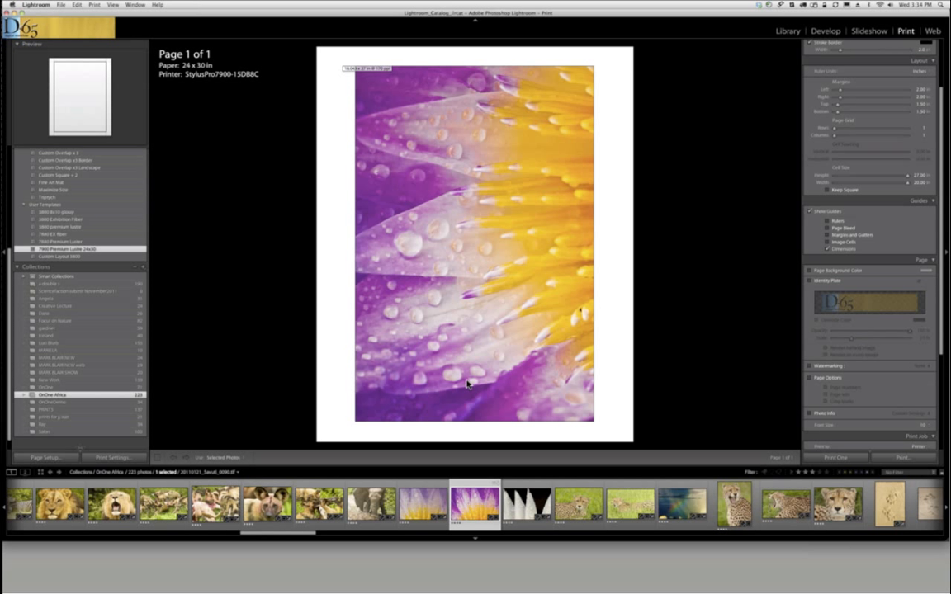
{"action": "left_click", "coordinate": [824, 31]}
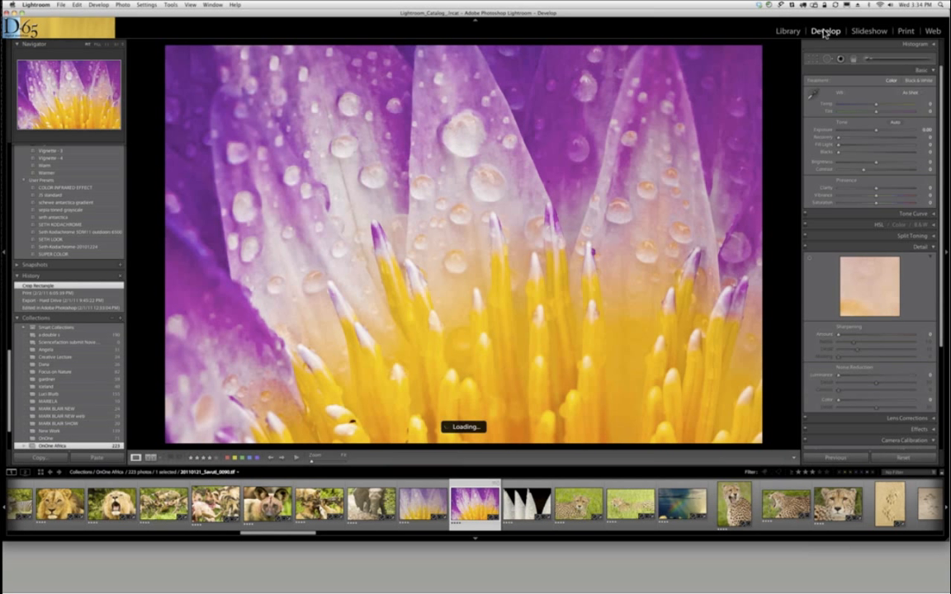
{"action": "left_click", "coordinate": [122, 5]}
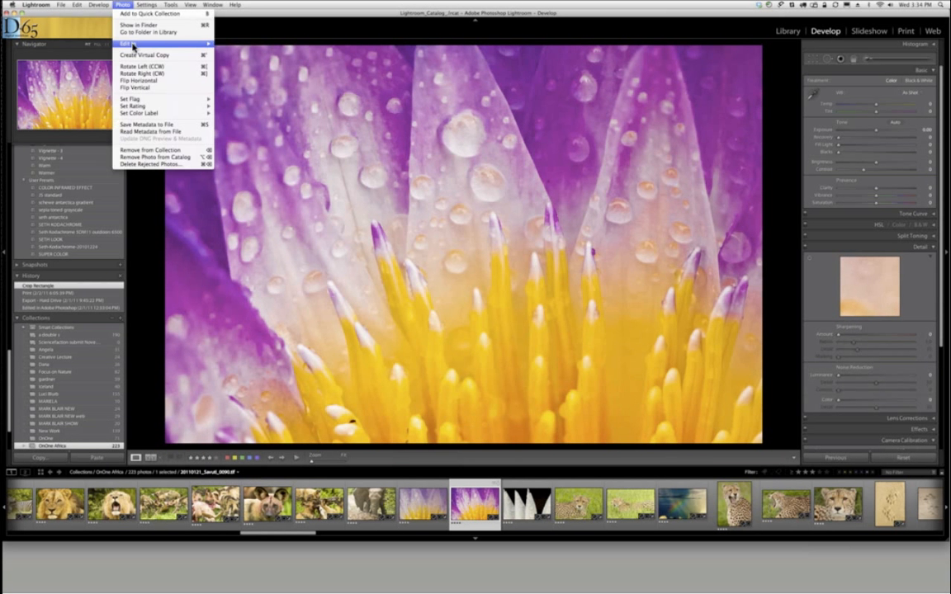
{"action": "mouse_move", "coordinate": [124, 43]}
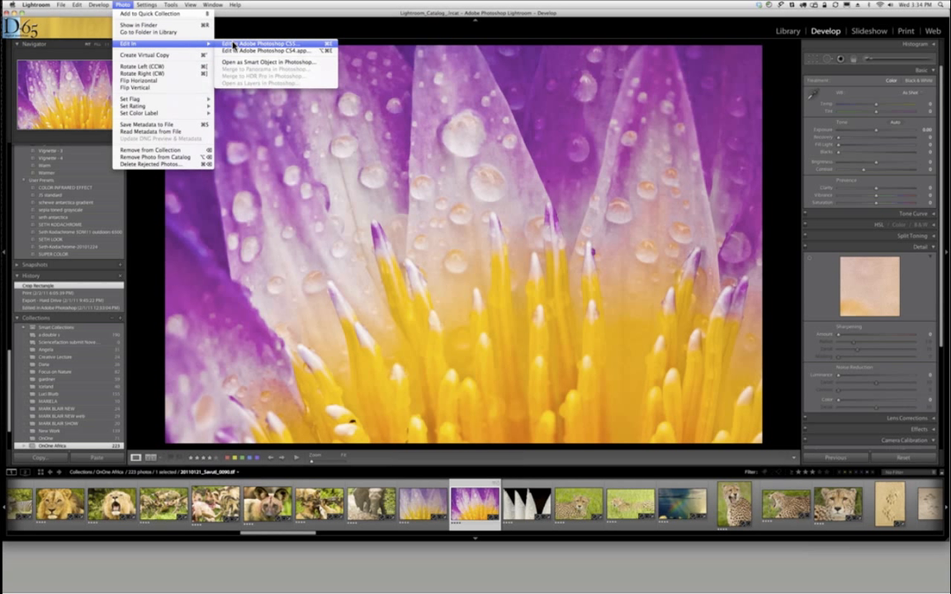
{"action": "left_click", "coordinate": [233, 45]}
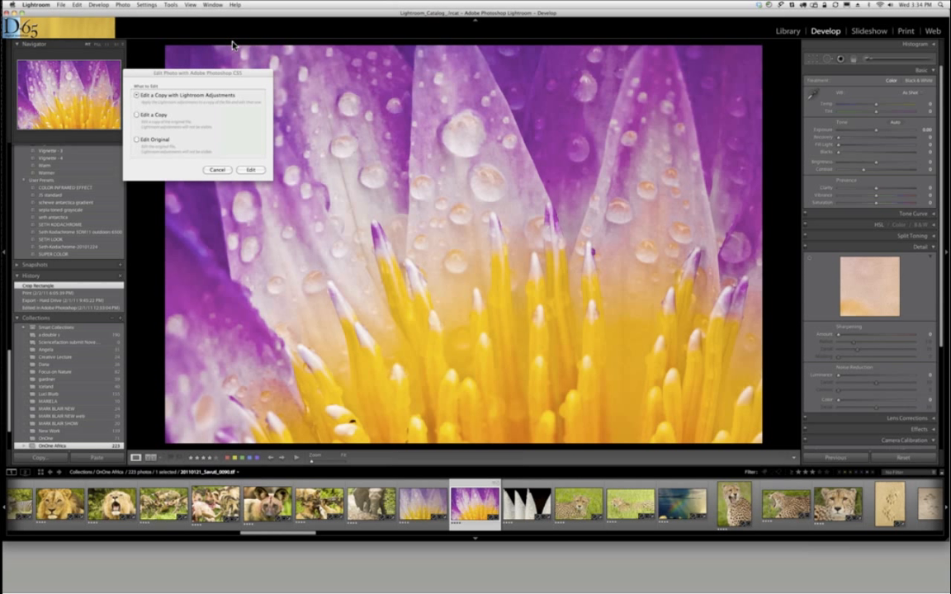
{"action": "left_click", "coordinate": [250, 170]}
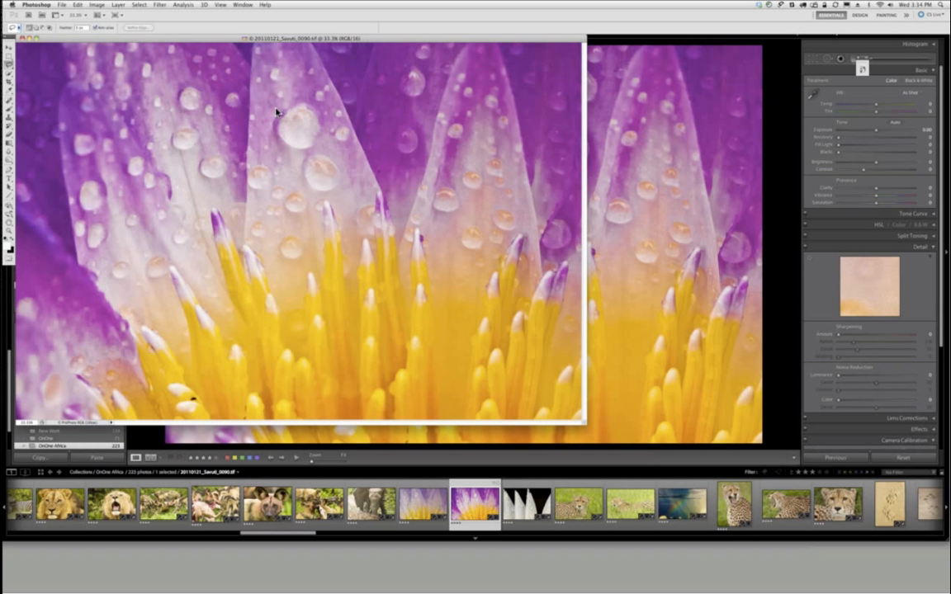
Open the water lily photo in Perfect Resize 7.0 Pro from Photoshop's onOne Software tools.
{"action": "left_click_drag", "start_coordinate": [276, 111], "coordinate": [729, 133]}
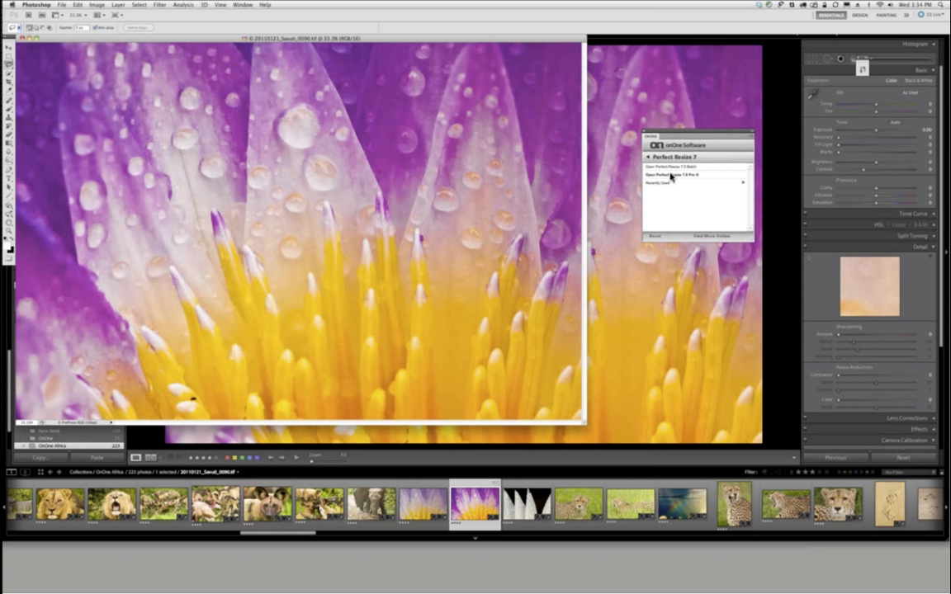
{"action": "left_click", "coordinate": [670, 176]}
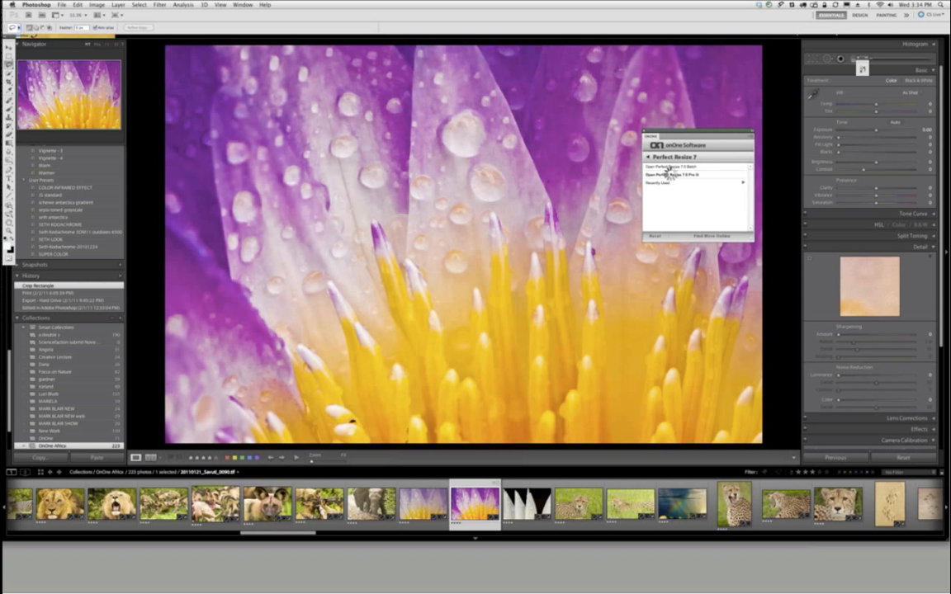
{"action": "left_click", "coordinate": [670, 175]}
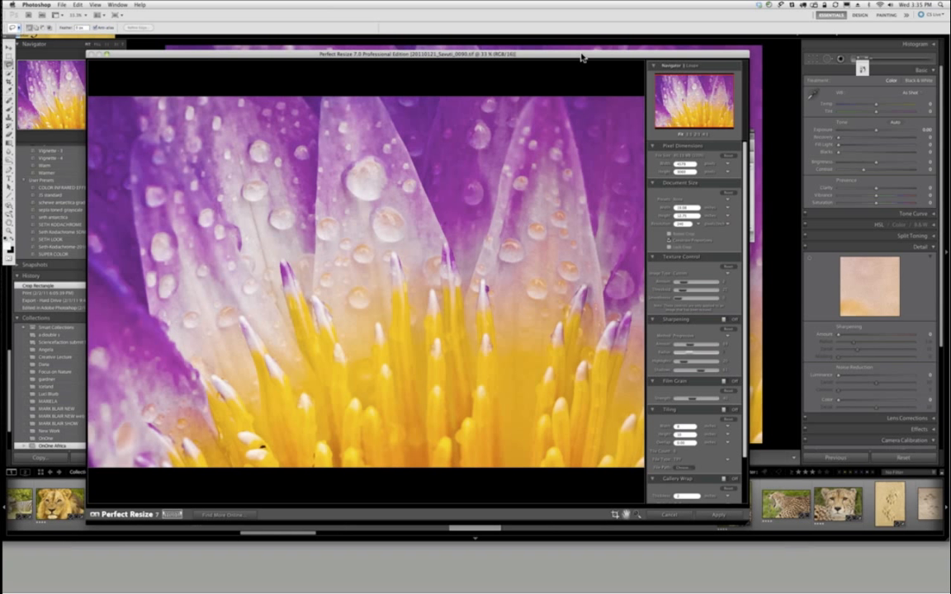
{"action": "left_click_drag", "start_coordinate": [582, 59], "coordinate": [582, 60]}
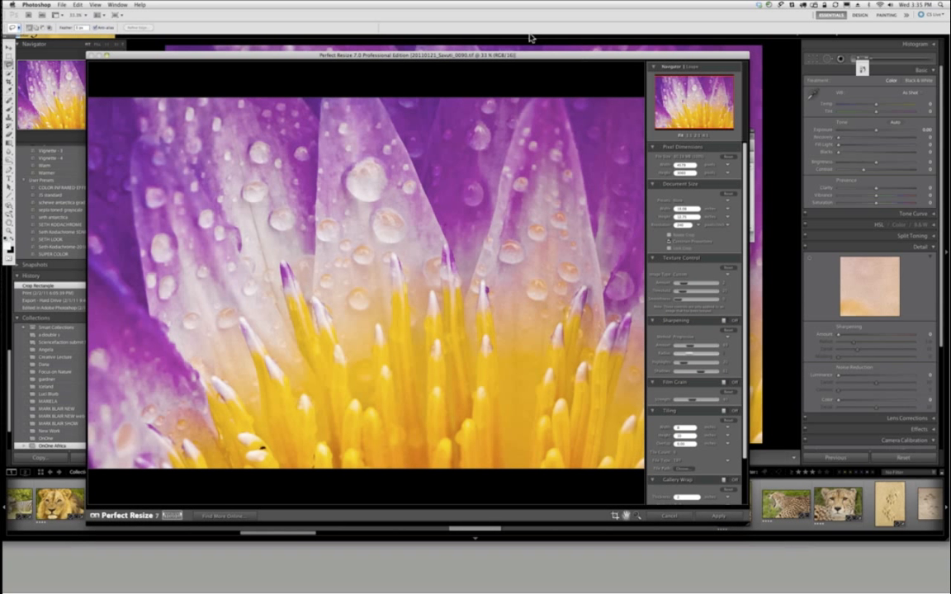
Move Perfect Resize aside, switch to Lightroom's Print module to check the photo's print dimensions, and return to Perfect Resize.
{"action": "left_click_drag", "start_coordinate": [528, 56], "coordinate": [441, 395]}
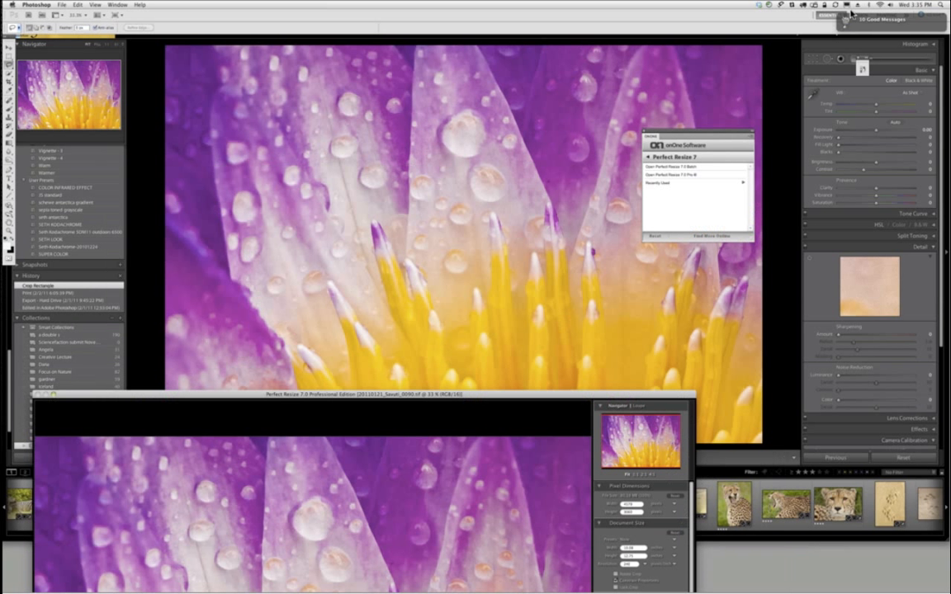
{"action": "left_click", "coordinate": [418, 51]}
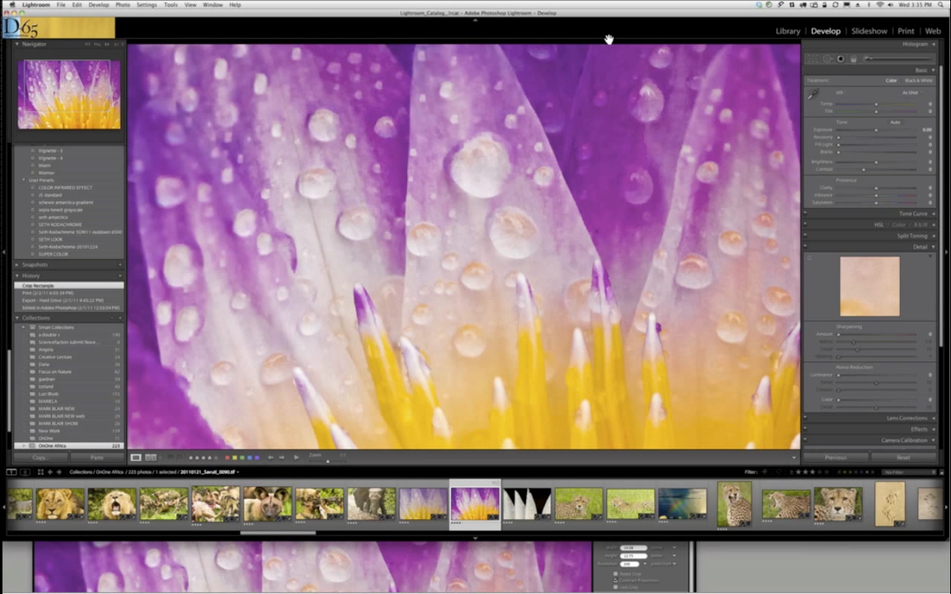
{"action": "key", "text": "super+alt+p"}
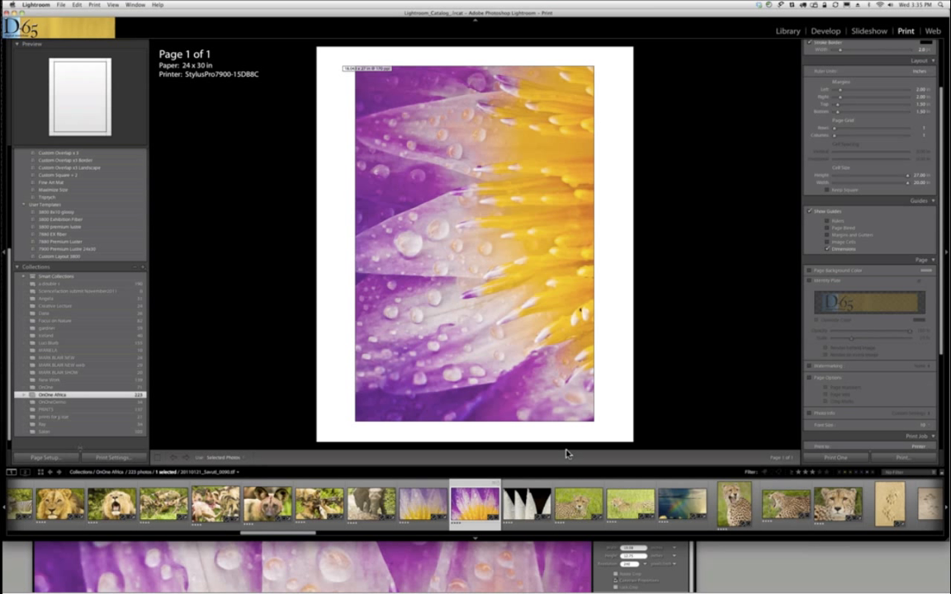
{"action": "left_click", "coordinate": [624, 556]}
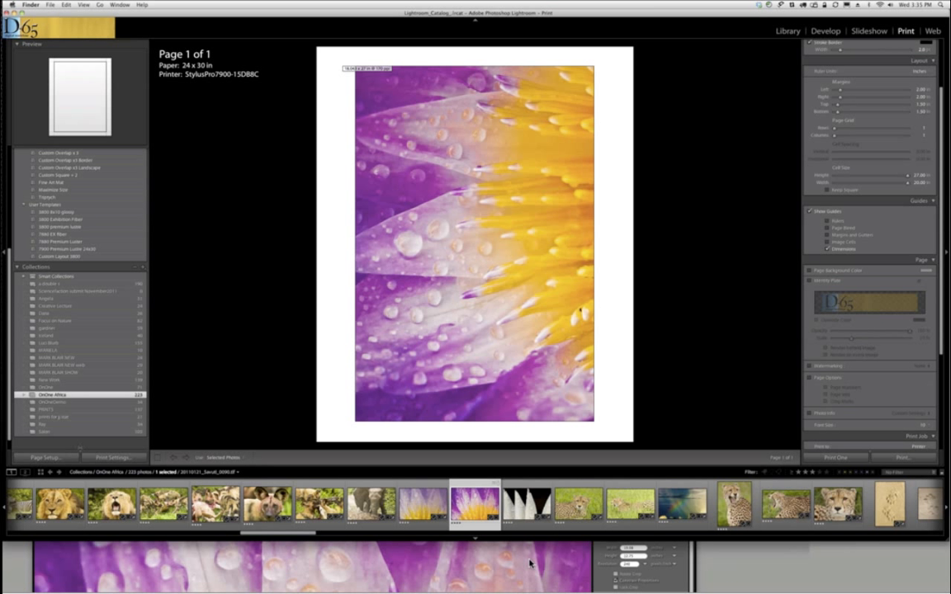
{"action": "left_click", "coordinate": [429, 397]}
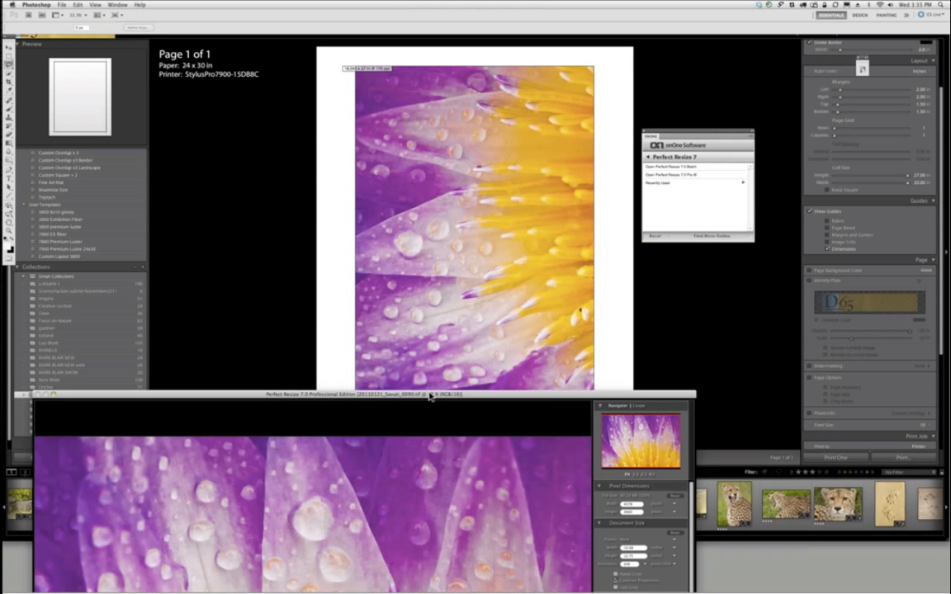
{"action": "left_click_drag", "start_coordinate": [429, 397], "coordinate": [517, 189]}
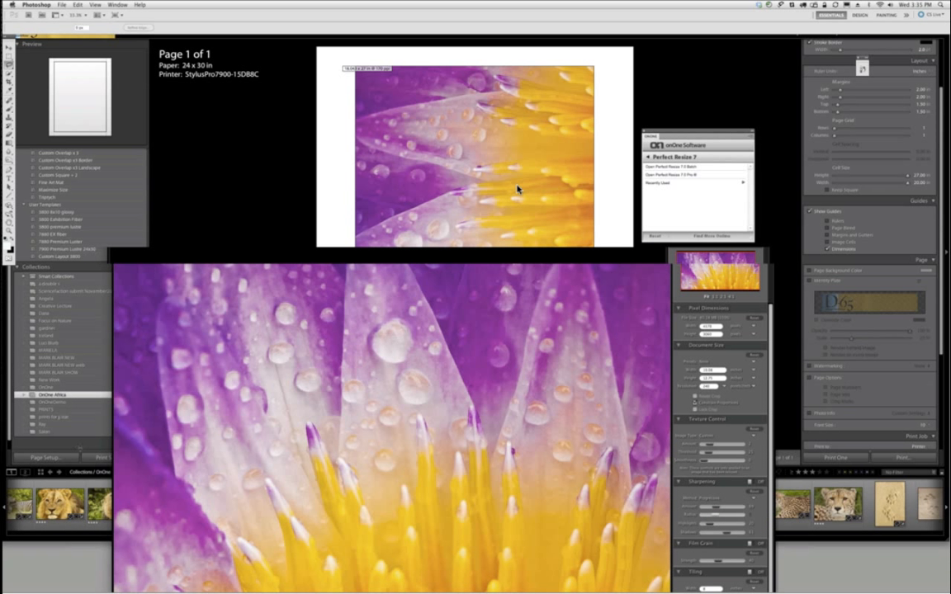
{"action": "left_click_drag", "start_coordinate": [517, 189], "coordinate": [525, 98]}
Set the document height to 27 inches with constrained proportions and the resolution to 180 pixels per inch in Perfect Resize.
{"action": "double_click", "coordinate": [722, 254]}
{"action": "type", "text": "1"}
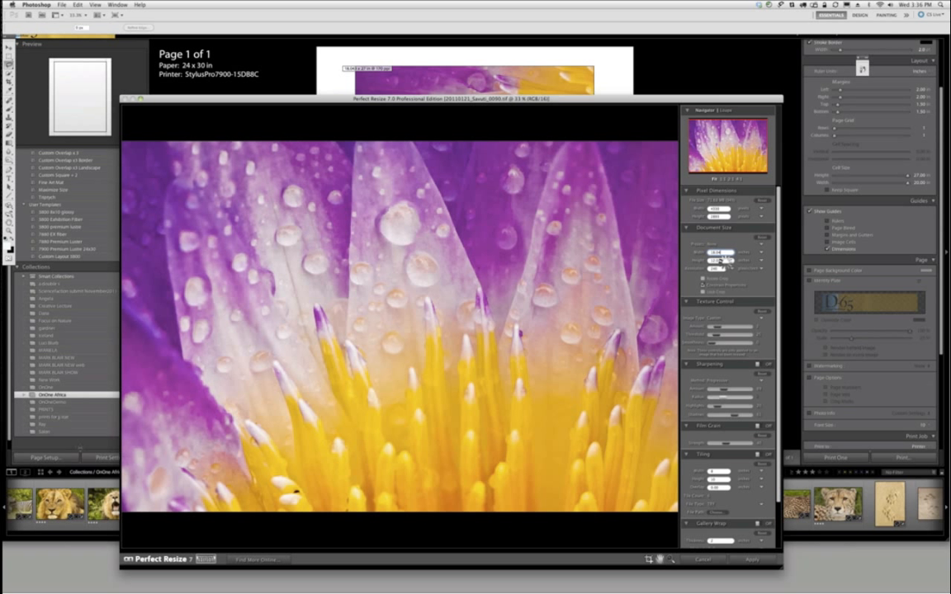
{"action": "left_click_drag", "start_coordinate": [724, 261], "coordinate": [709, 261]}
{"action": "type", "text": "1"}
{"action": "type", "text": "27"}
{"action": "type", "text": "3"}
{"action": "type", "text": "800"}
{"action": "type", "text": "1"}
{"action": "type", "text": "80"}
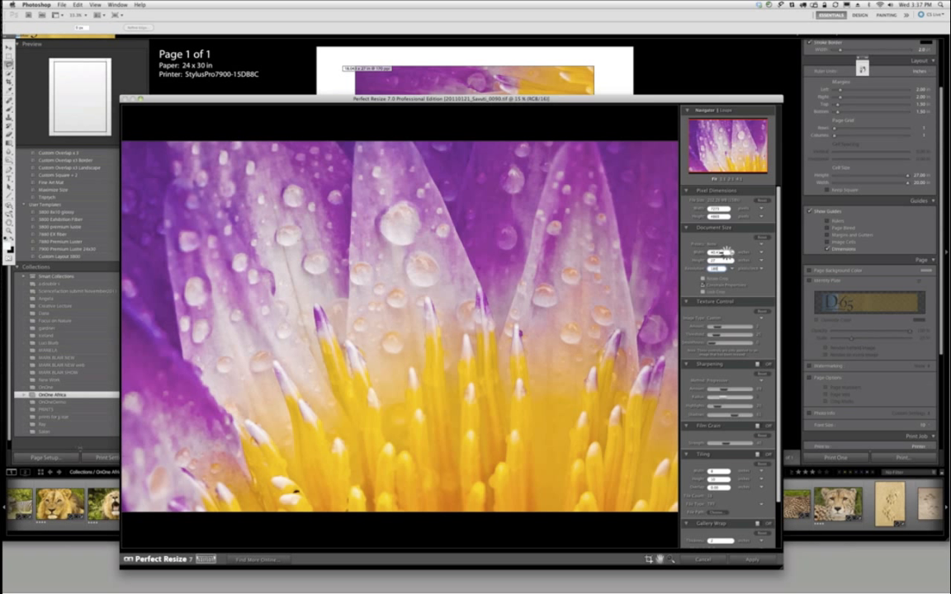
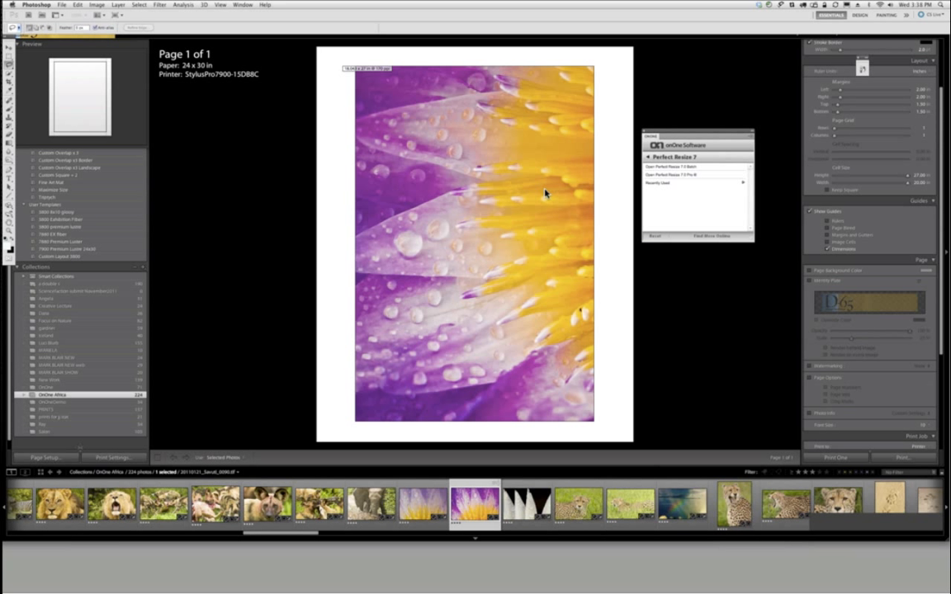
Switch to Lightroom and select the resized copy 20110121_Savuti_0090-Edit.tif for the print layout.
{"action": "left_click", "coordinate": [465, 518]}
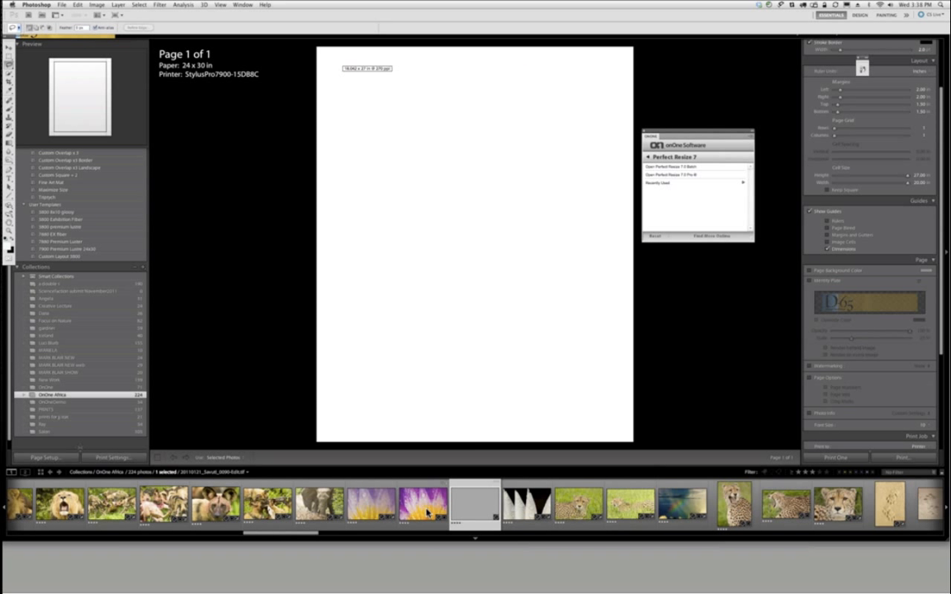
{"action": "left_click", "coordinate": [427, 513]}
{"action": "left_click", "coordinate": [472, 508]}
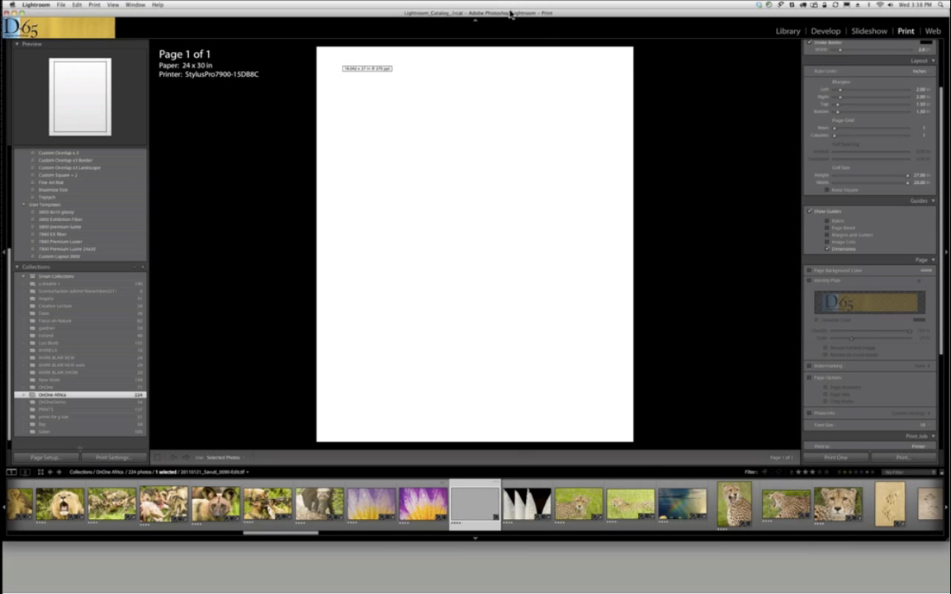
{"action": "left_click_drag", "start_coordinate": [510, 11], "coordinate": [512, 16]}
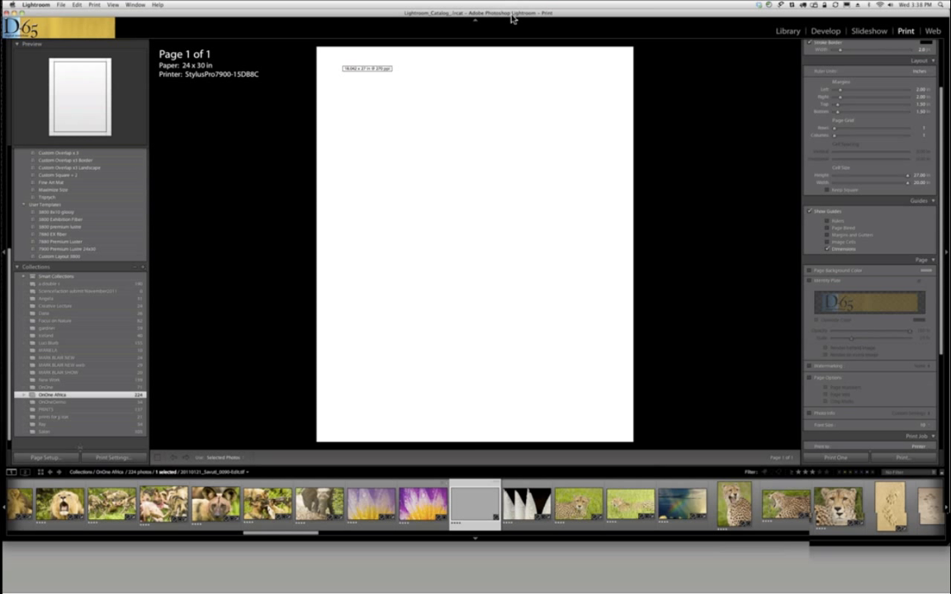
{"action": "left_click_drag", "start_coordinate": [512, 16], "coordinate": [514, 22]}
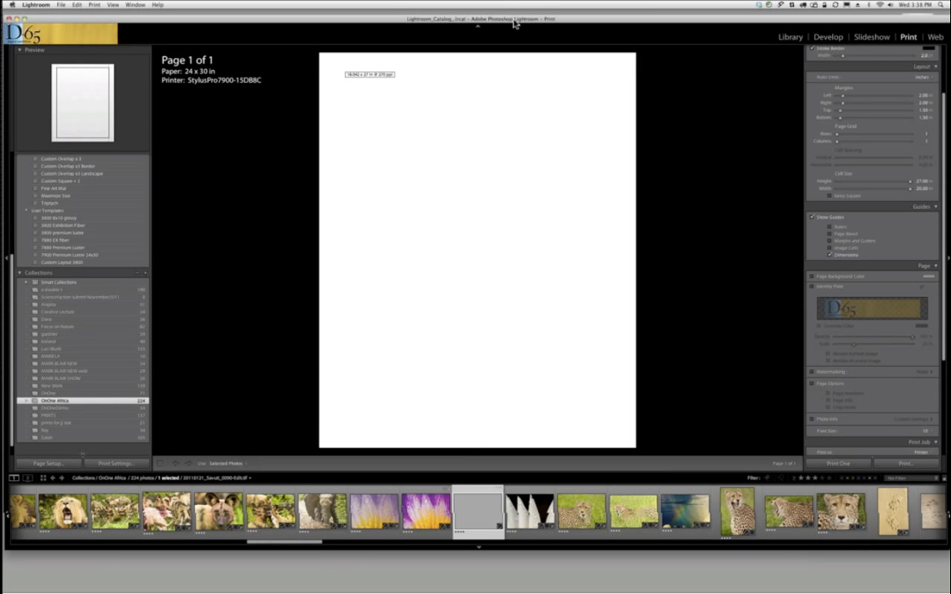
{"action": "left_click_drag", "start_coordinate": [515, 23], "coordinate": [513, 17]}
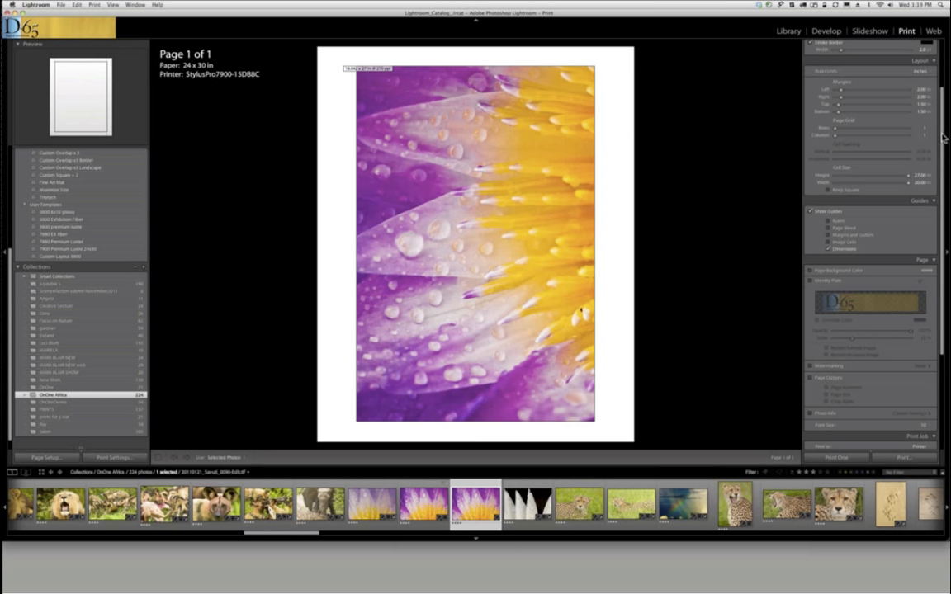
Reduce all four page margins to 0.13 in and enlarge the print cell to 29.75 in high by 23.75 in wide.
{"action": "left_click_drag", "start_coordinate": [942, 134], "coordinate": [943, 207]}
{"action": "left_click_drag", "start_coordinate": [941, 207], "coordinate": [942, 243]}
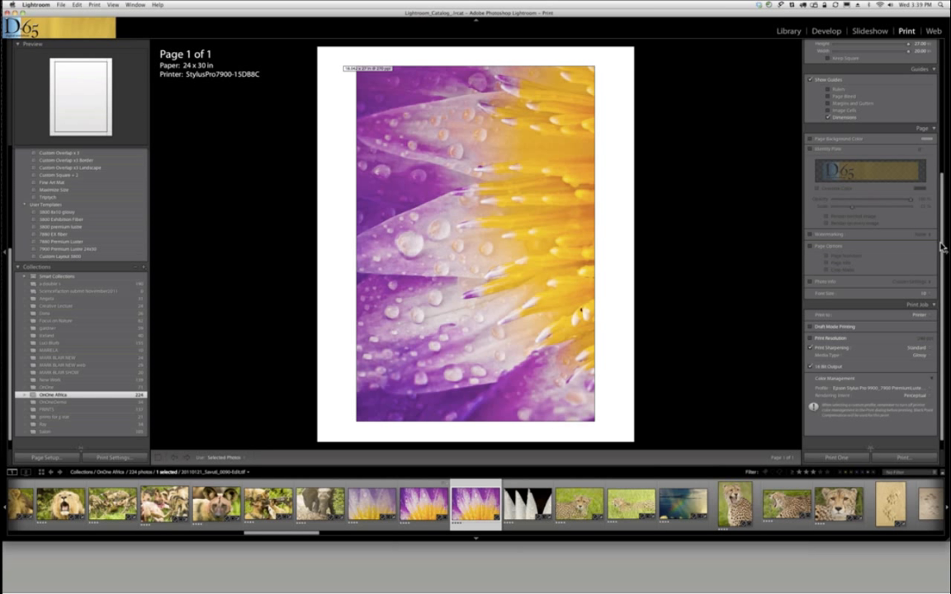
{"action": "left_click_drag", "start_coordinate": [942, 246], "coordinate": [948, 145]}
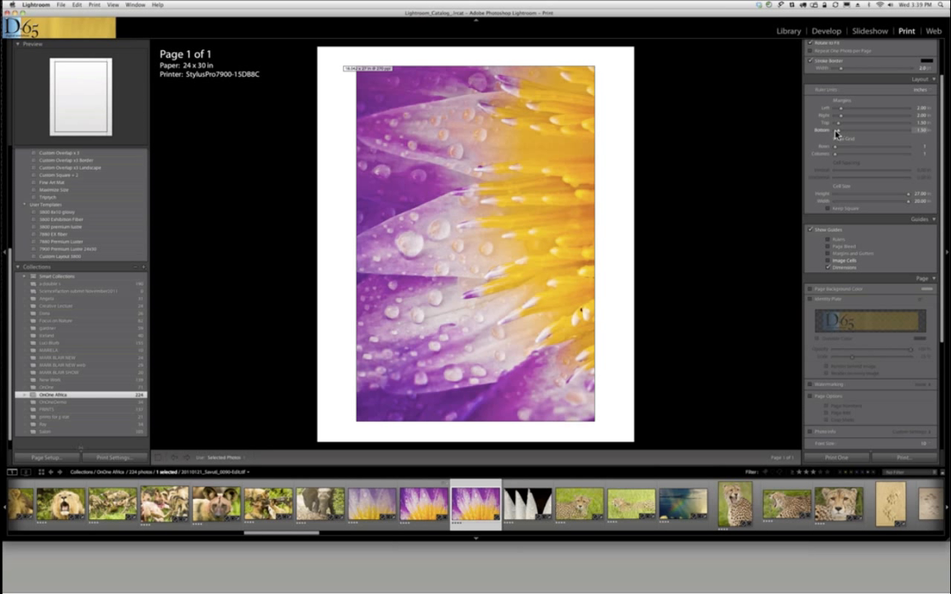
{"action": "left_click_drag", "start_coordinate": [837, 130], "coordinate": [831, 109]}
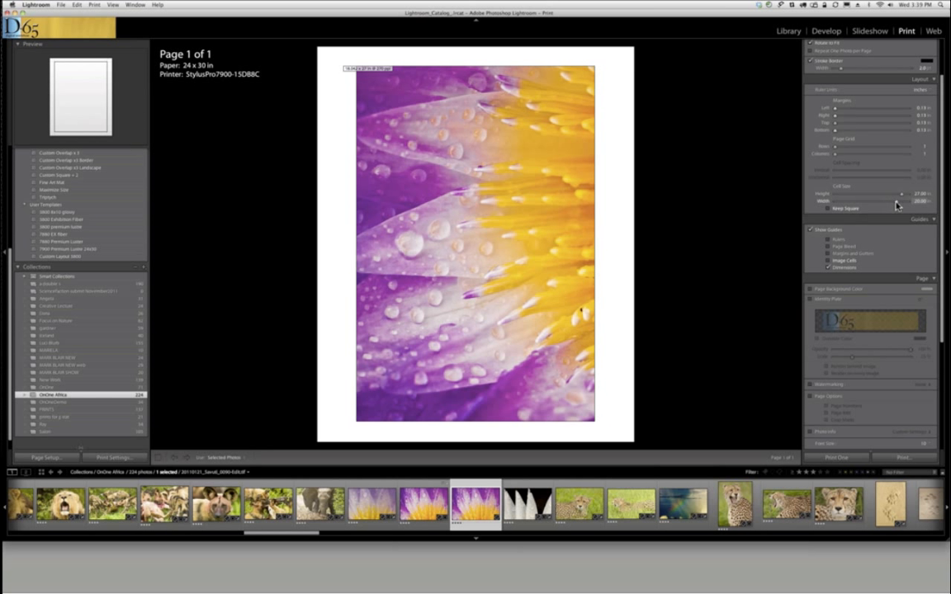
{"action": "left_click_drag", "start_coordinate": [898, 202], "coordinate": [925, 198]}
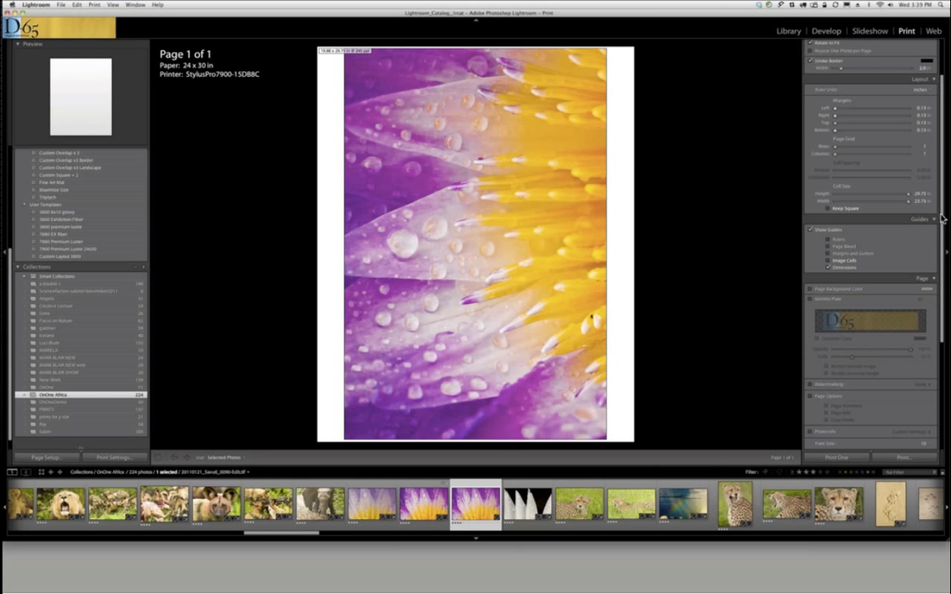
Set the print sharpening for the 24 x 30 in water lily print job to High.
{"action": "left_click_drag", "start_coordinate": [941, 218], "coordinate": [936, 247]}
{"action": "scroll", "coordinate": [925, 299], "scroll_direction": "down", "scroll_amount": 5}
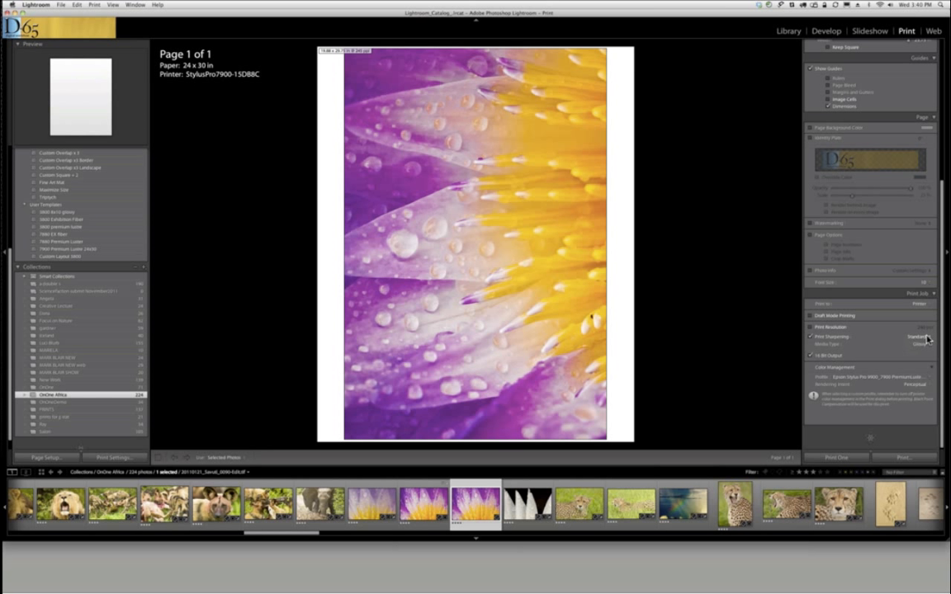
{"action": "left_click", "coordinate": [924, 337]}
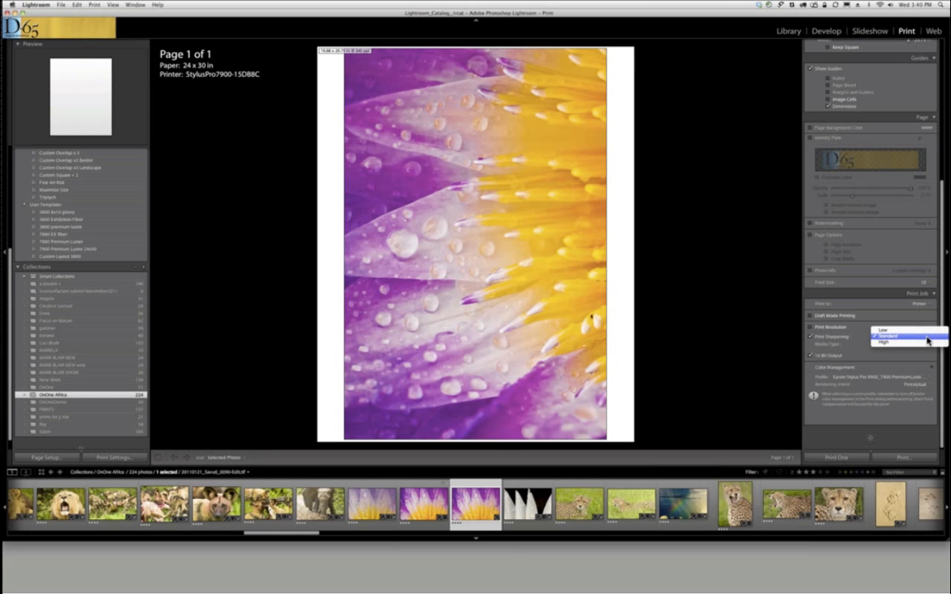
{"action": "left_click", "coordinate": [924, 342]}
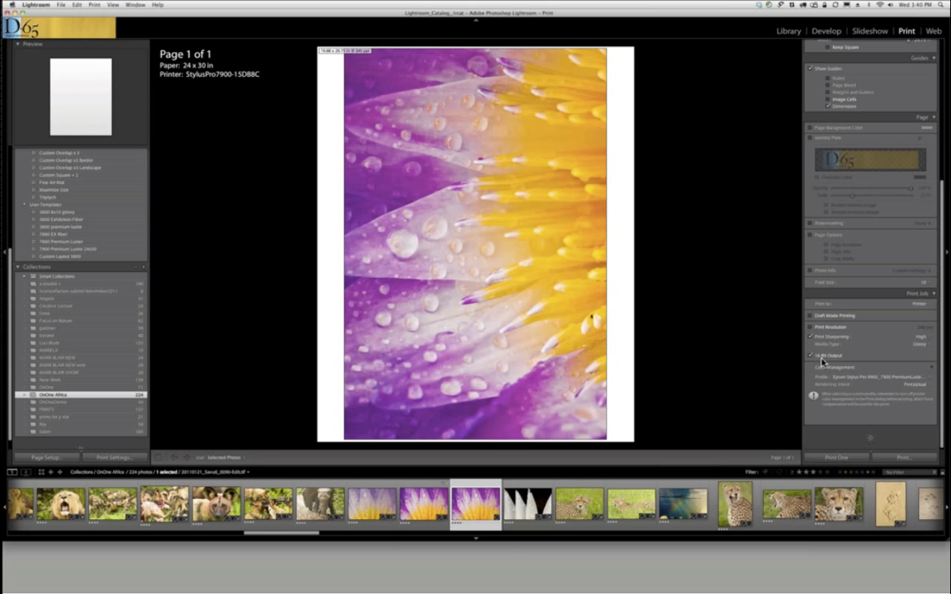
Browse the installed color profiles available for the print job's custom profile and keep Perceptual as the rendering intent.
{"action": "left_click", "coordinate": [929, 381]}
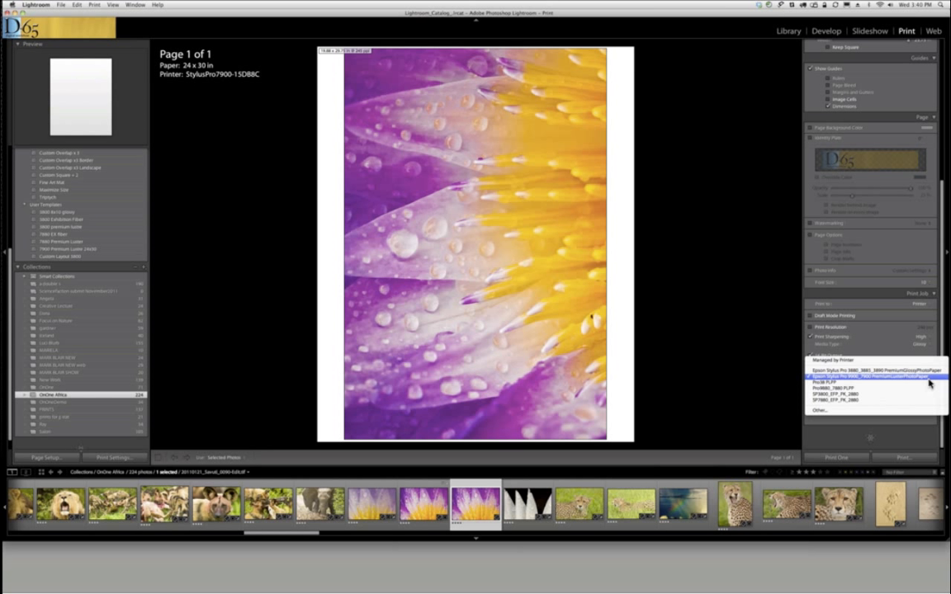
{"action": "left_click", "coordinate": [820, 414]}
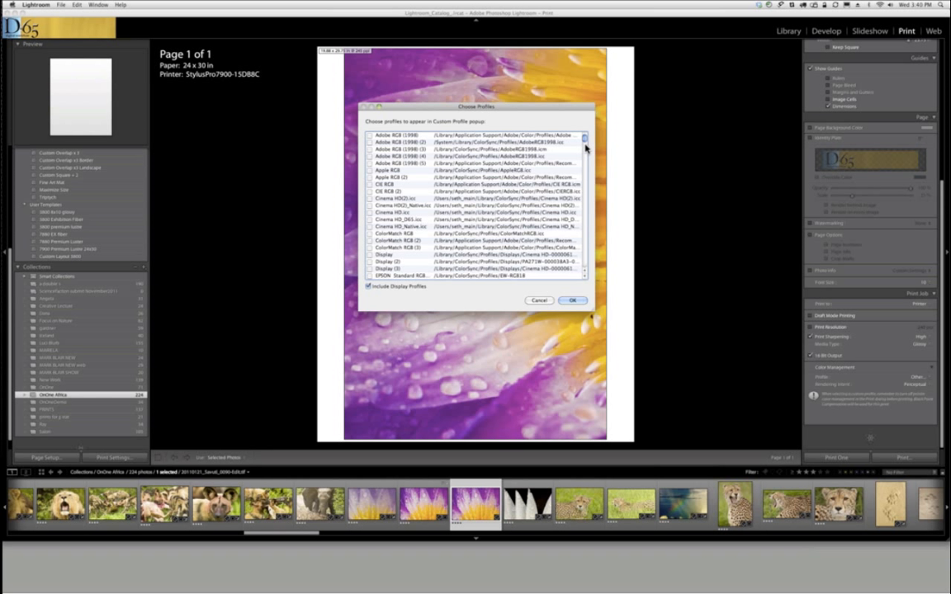
{"action": "scroll", "coordinate": [585, 157], "scroll_direction": "down", "scroll_amount": 2}
{"action": "scroll", "coordinate": [586, 182], "scroll_direction": "down", "scroll_amount": 10}
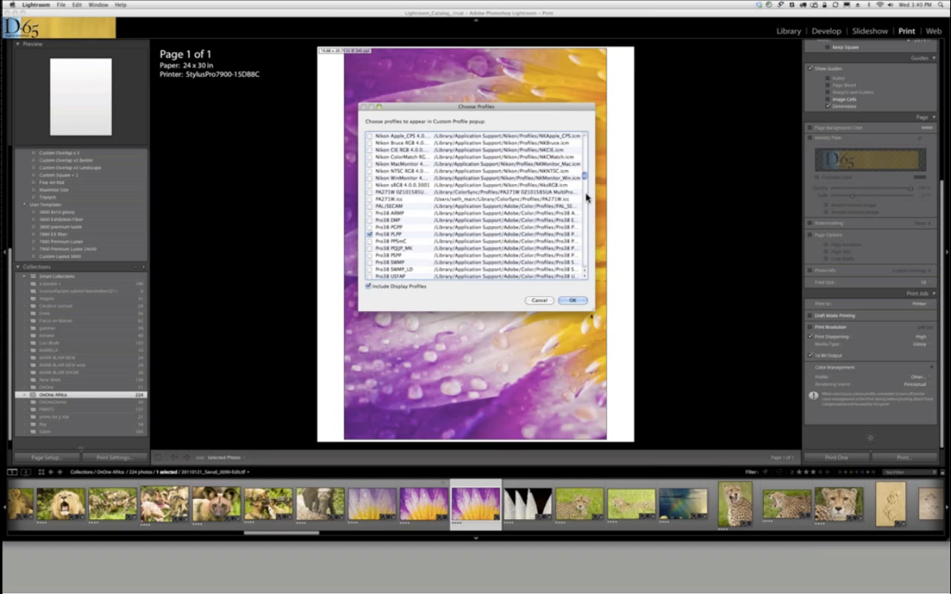
{"action": "scroll", "coordinate": [586, 196], "scroll_direction": "down", "scroll_amount": 10}
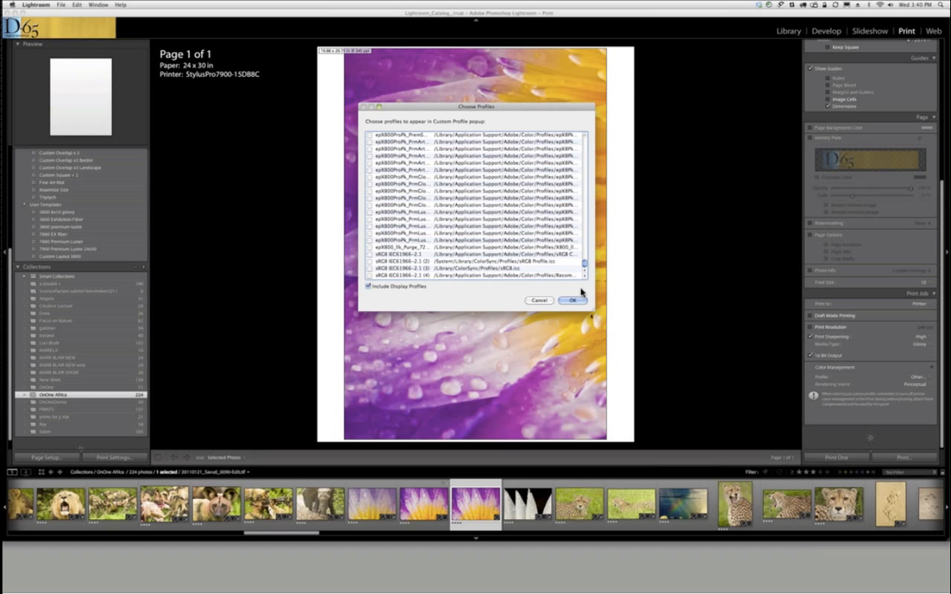
{"action": "left_click", "coordinate": [573, 300]}
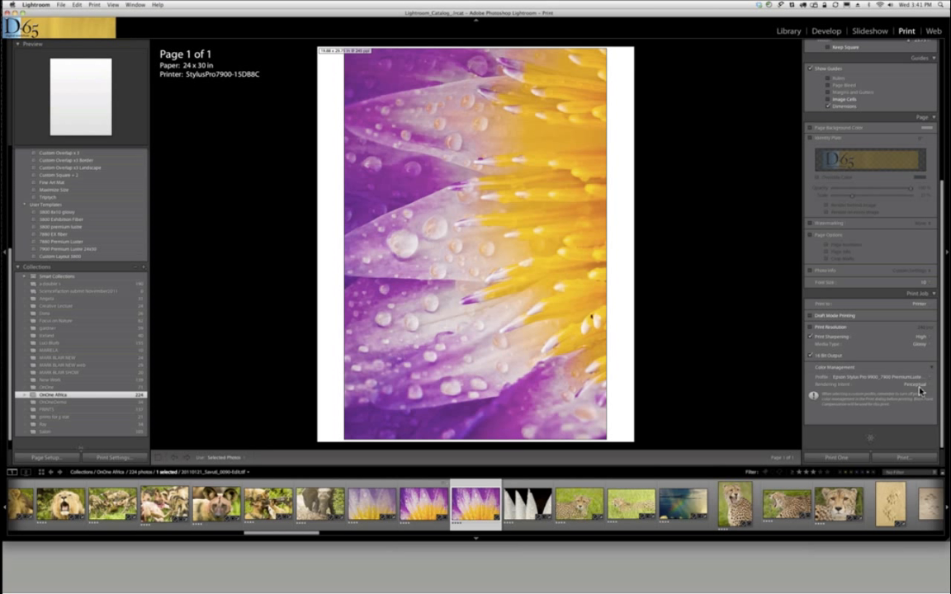
{"action": "left_click", "coordinate": [921, 389]}
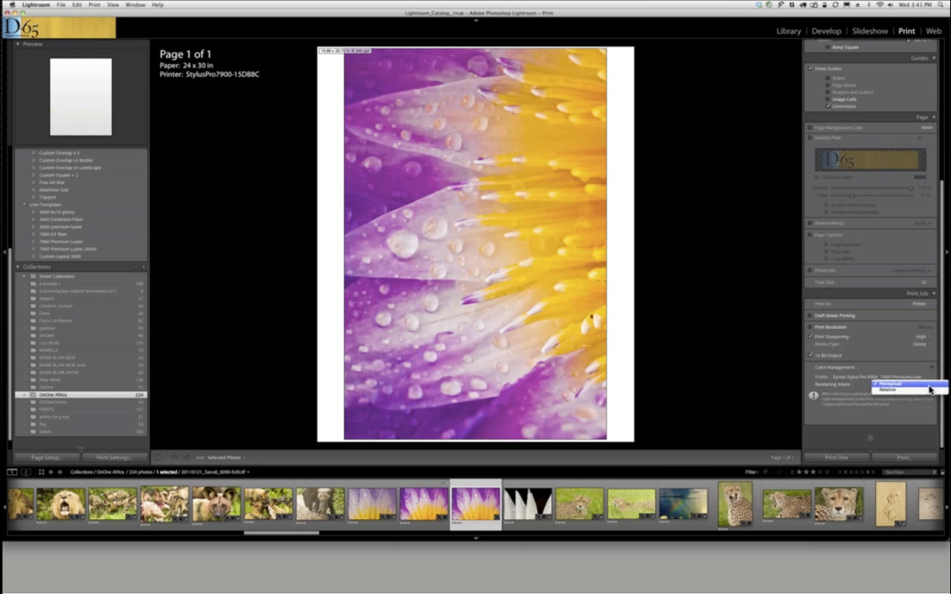
{"action": "left_click", "coordinate": [929, 385]}
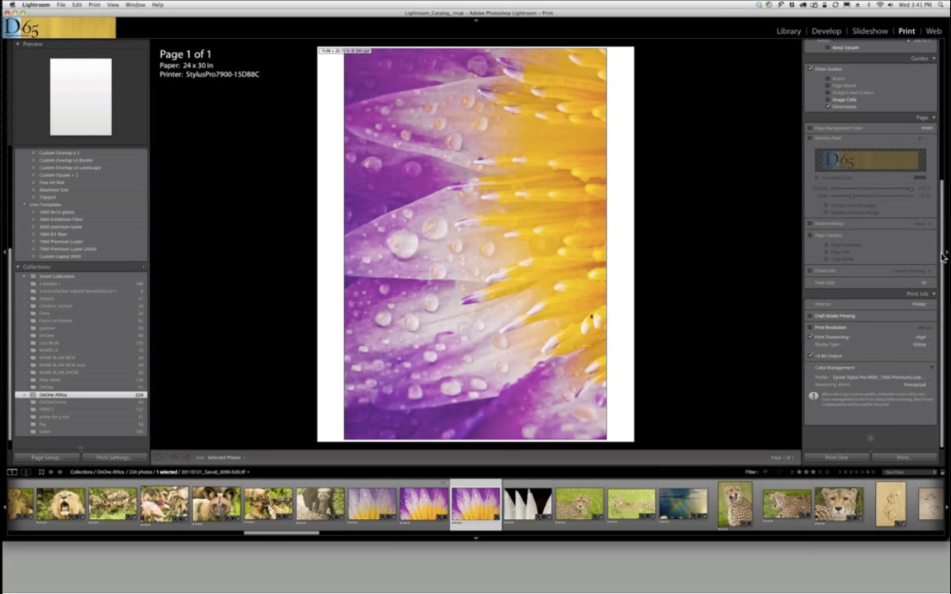
Select three adjacent photos starting with the cheetah 20110121_Savuti_0105.CR2 and enable Draft Mode Printing.
{"action": "left_click_drag", "start_coordinate": [943, 263], "coordinate": [943, 255]}
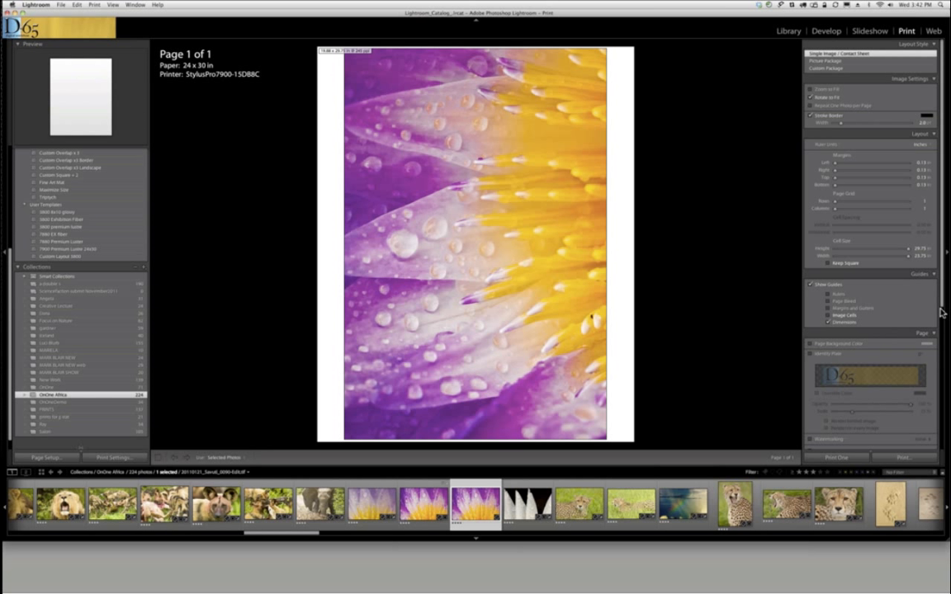
{"action": "left_click_drag", "start_coordinate": [941, 307], "coordinate": [945, 431]}
{"action": "left_click", "coordinate": [578, 504]}
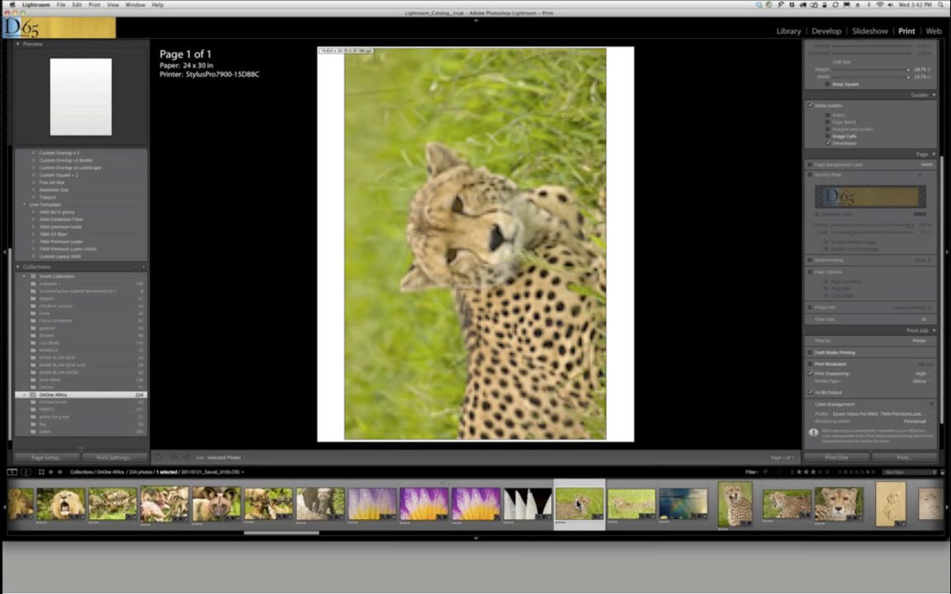
{"action": "left_click", "coordinate": [631, 505], "text": "super"}
{"action": "left_click", "coordinate": [682, 505], "text": "super"}
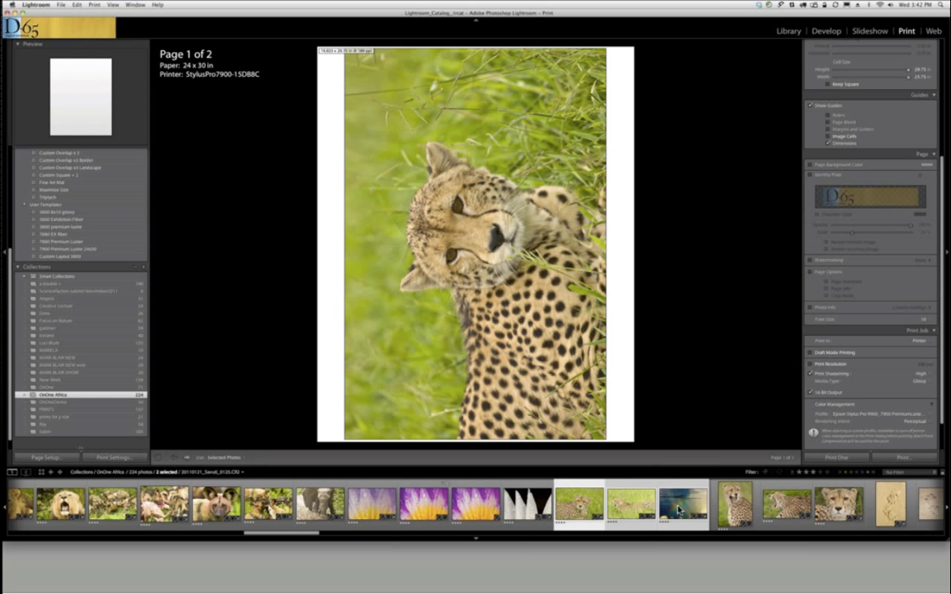
{"action": "left_click", "coordinate": [811, 353]}
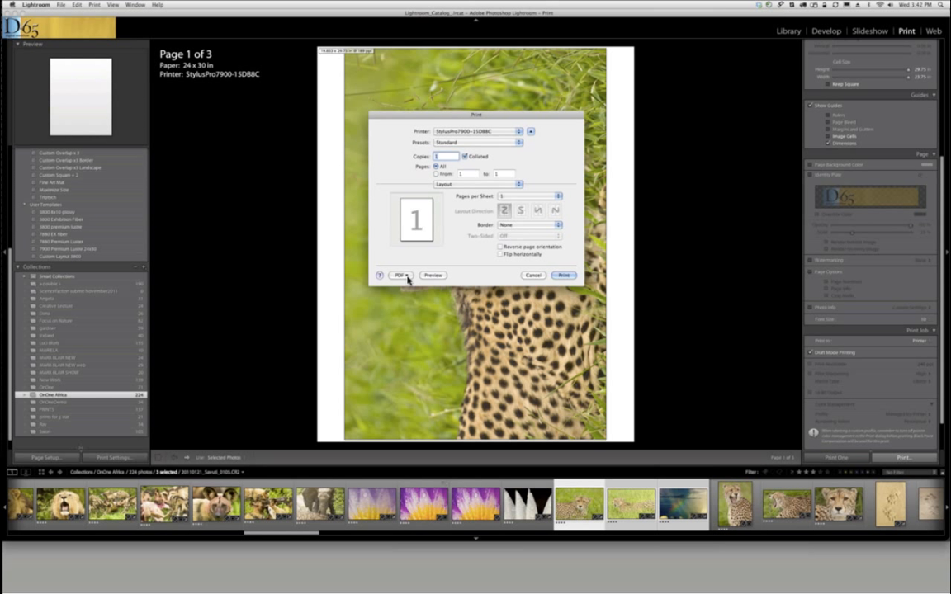
View the PDF output options for the three selected photos in the Print dialog and cancel without printing.
{"action": "left_click", "coordinate": [402, 275]}
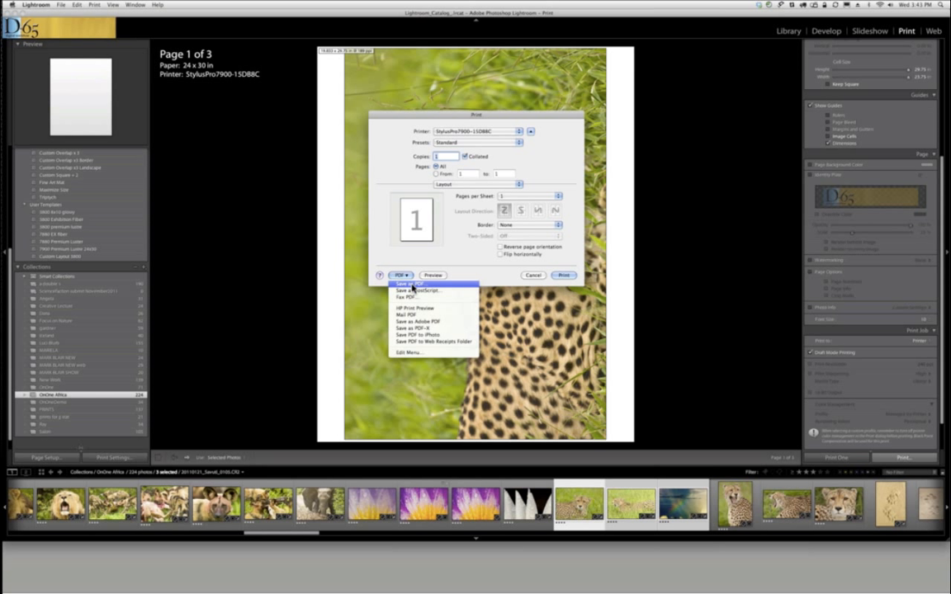
{"action": "left_click", "coordinate": [534, 275]}
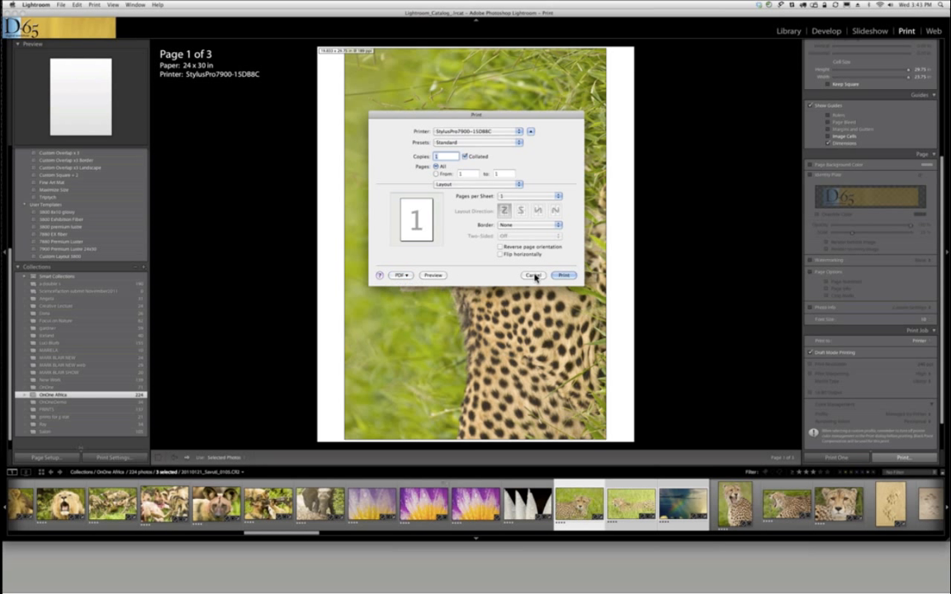
{"action": "left_click", "coordinate": [534, 275]}
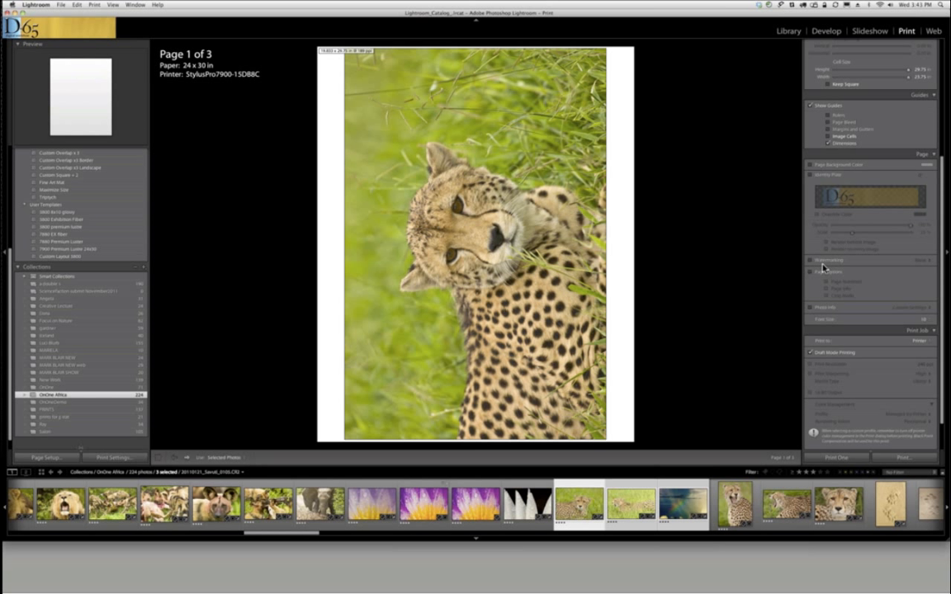
Reselect the resized water lily 20110121_Savuti_0090-Edit.tif and apply the user template 3800 Exhibition Fiber.
{"action": "left_click", "coordinate": [476, 511]}
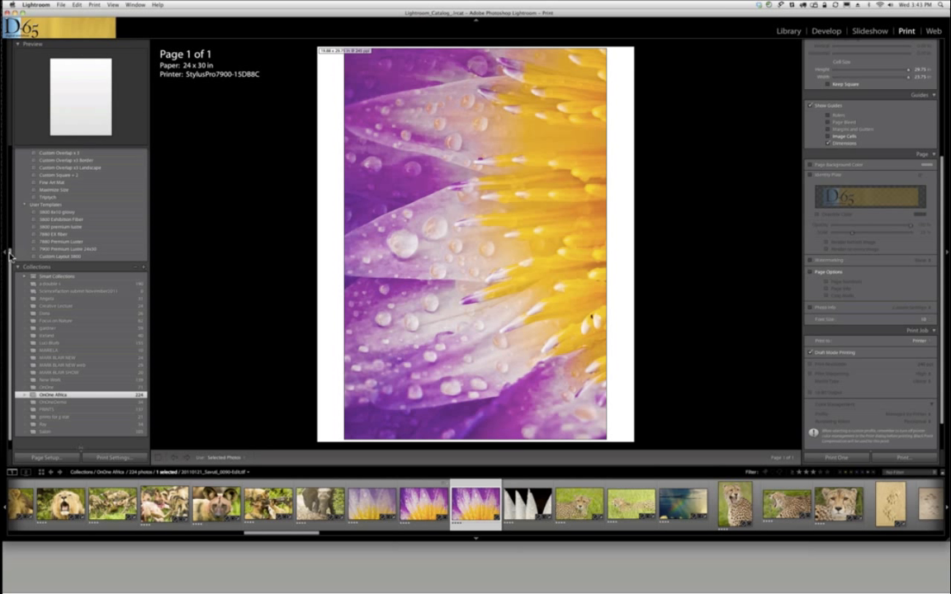
{"action": "scroll", "coordinate": [11, 231], "scroll_direction": "up", "scroll_amount": 1}
{"action": "scroll", "coordinate": [11, 231], "scroll_direction": "up", "scroll_amount": 6}
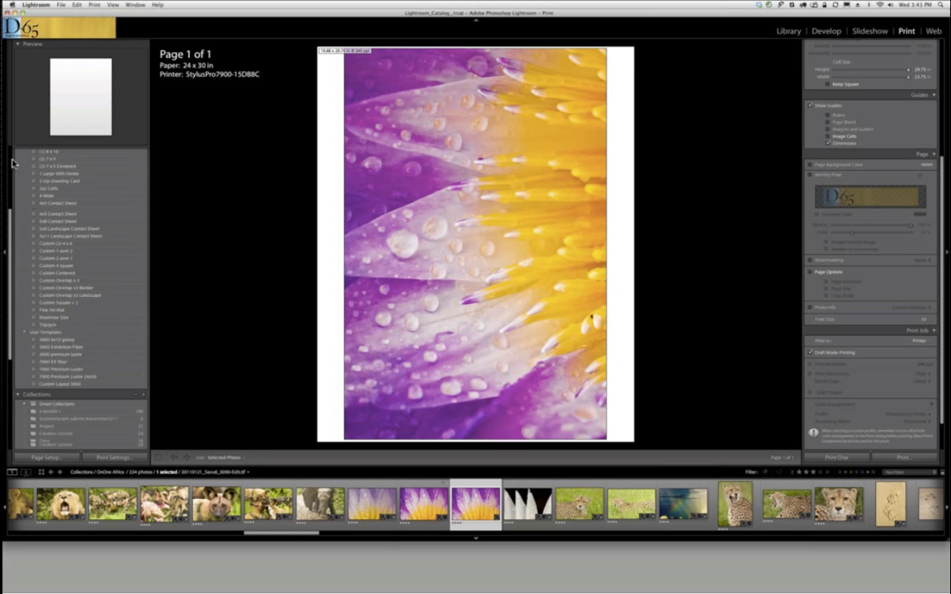
{"action": "scroll", "coordinate": [12, 159], "scroll_direction": "up", "scroll_amount": 1}
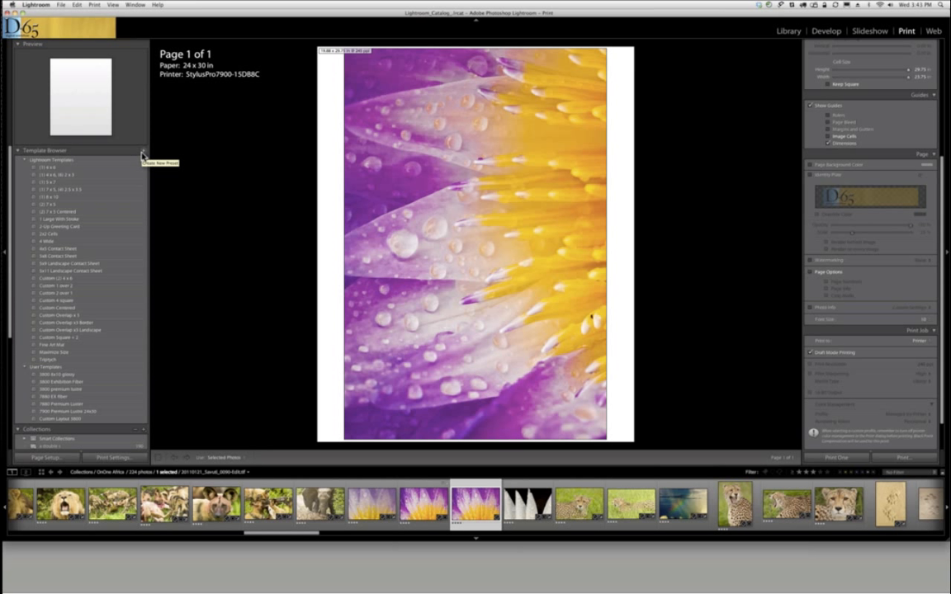
{"action": "left_click", "coordinate": [63, 383]}
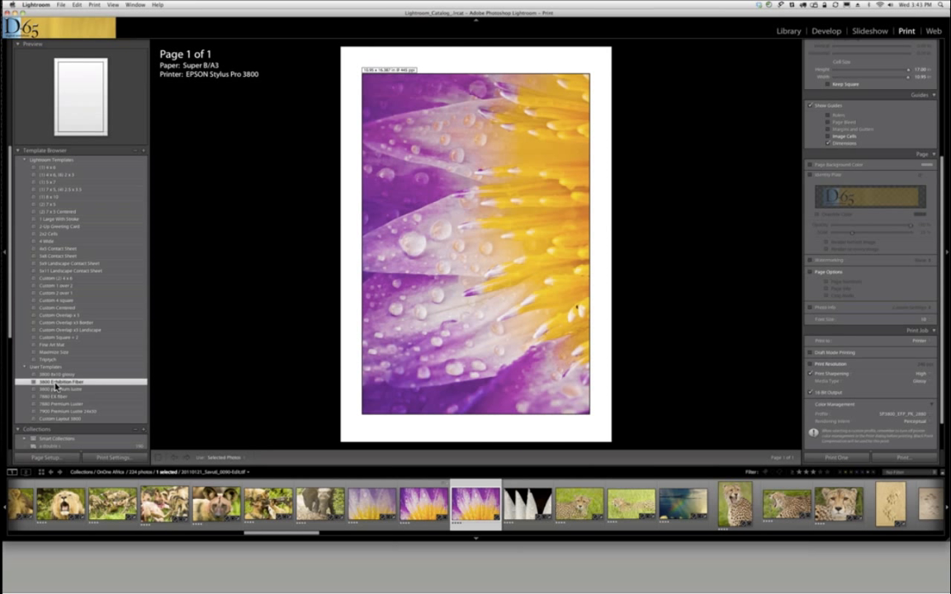
Select the original water lily 20110121_Savuti_0090.tif and check the page setup stored with the 3800 Exhibition Fiber template.
{"action": "left_click", "coordinate": [419, 512]}
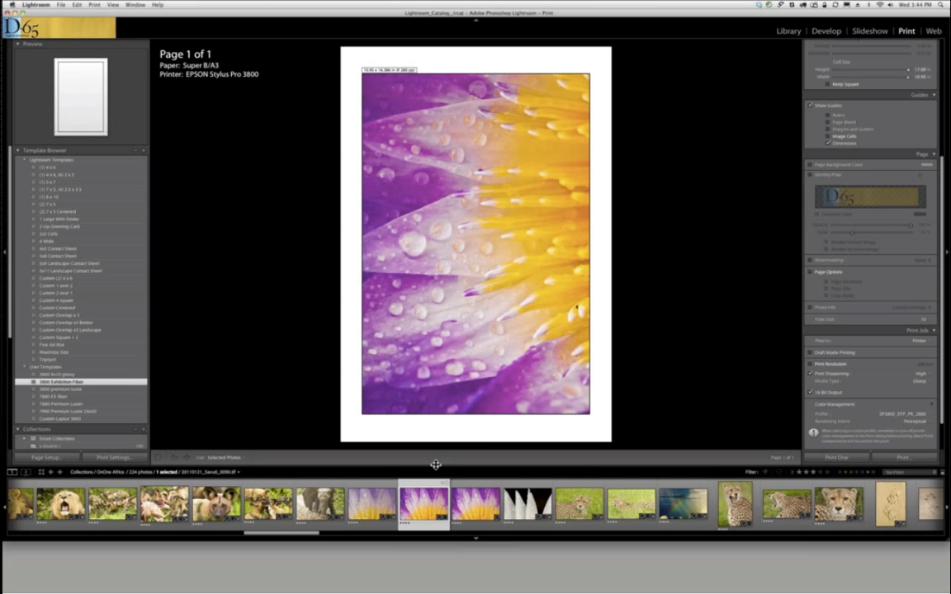
{"action": "left_click", "coordinate": [46, 459]}
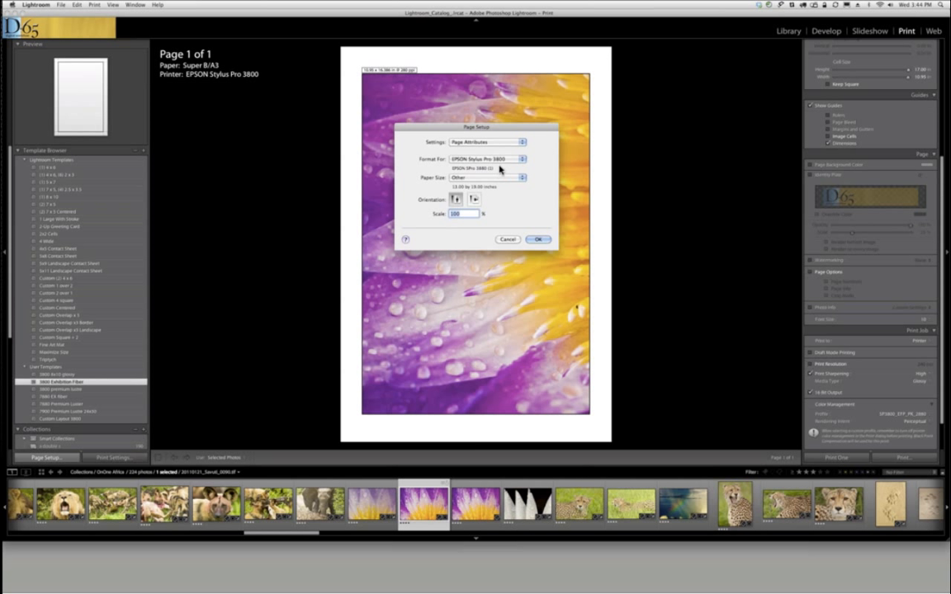
{"action": "left_click", "coordinate": [508, 240]}
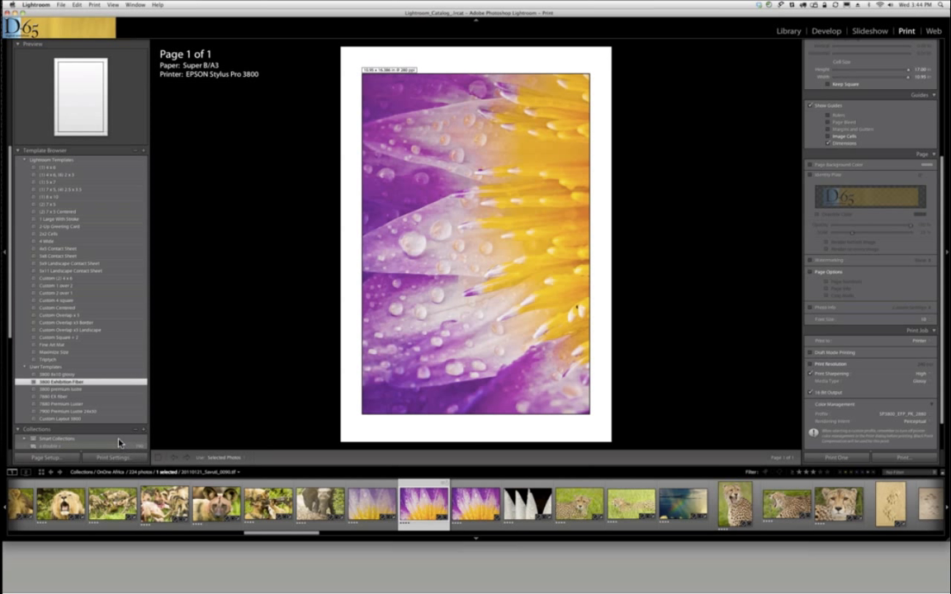
Apply the user template 7900 Premium Luster 24x30 to the water lily and check its page setup.
{"action": "left_click", "coordinate": [84, 413]}
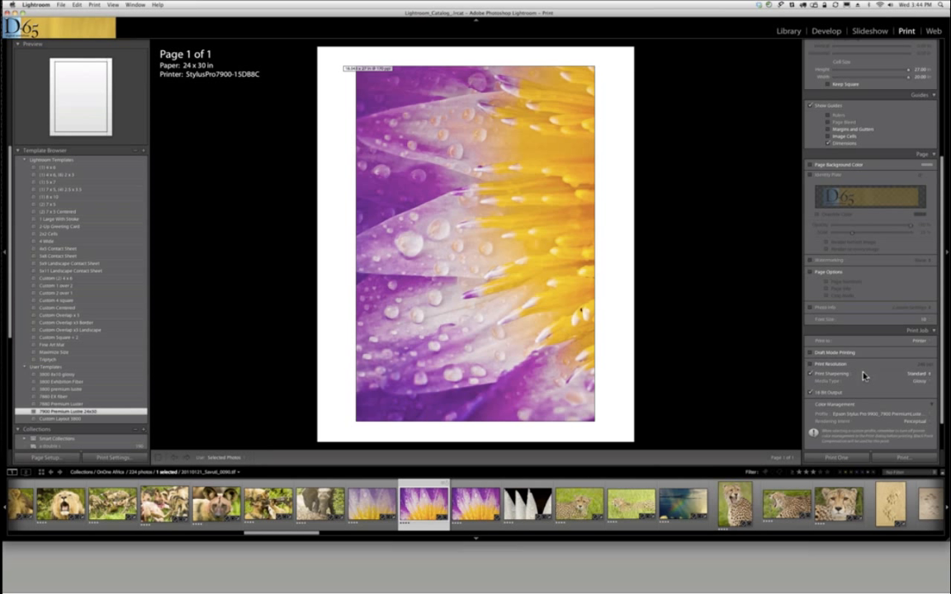
{"action": "left_click", "coordinate": [73, 460]}
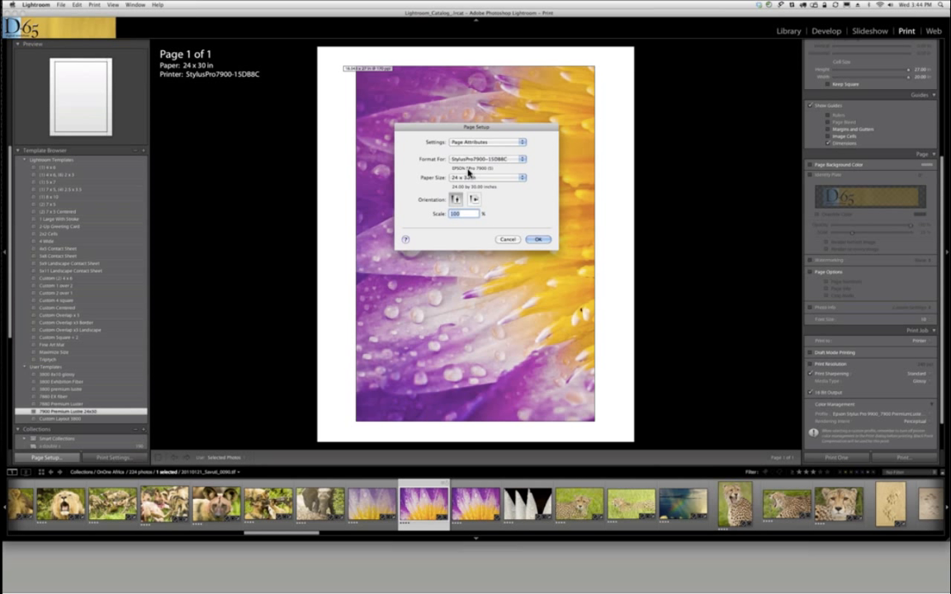
{"action": "left_click", "coordinate": [505, 240]}
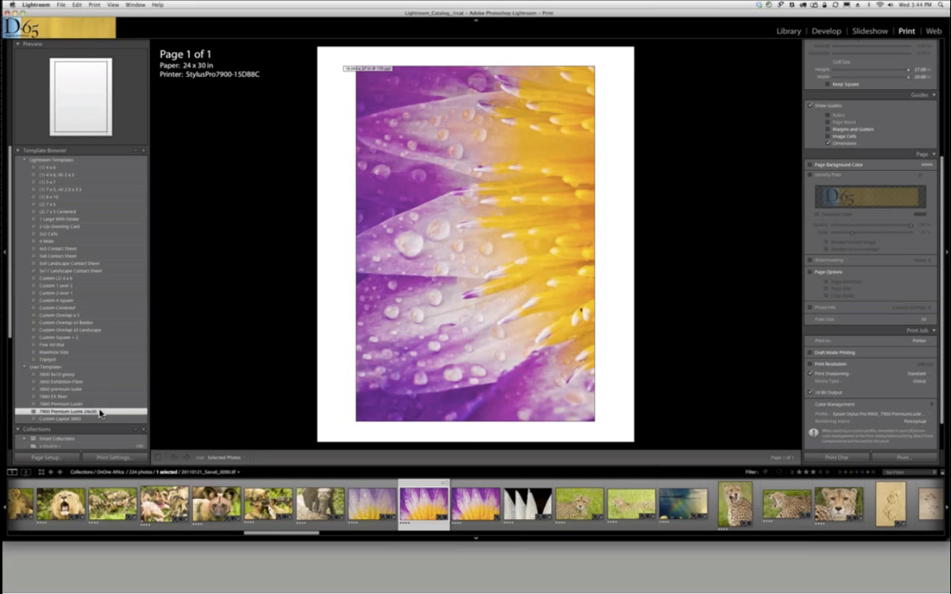
Preview the close-up wild dog photo in the 24x30 layout and reselect the original water lily.
{"action": "left_click", "coordinate": [220, 502]}
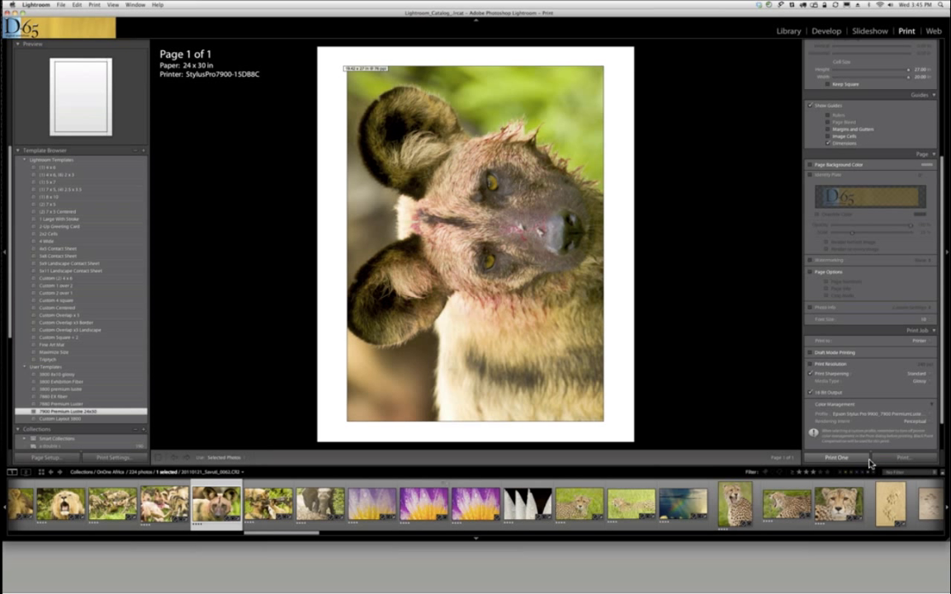
{"action": "left_click", "coordinate": [417, 510]}
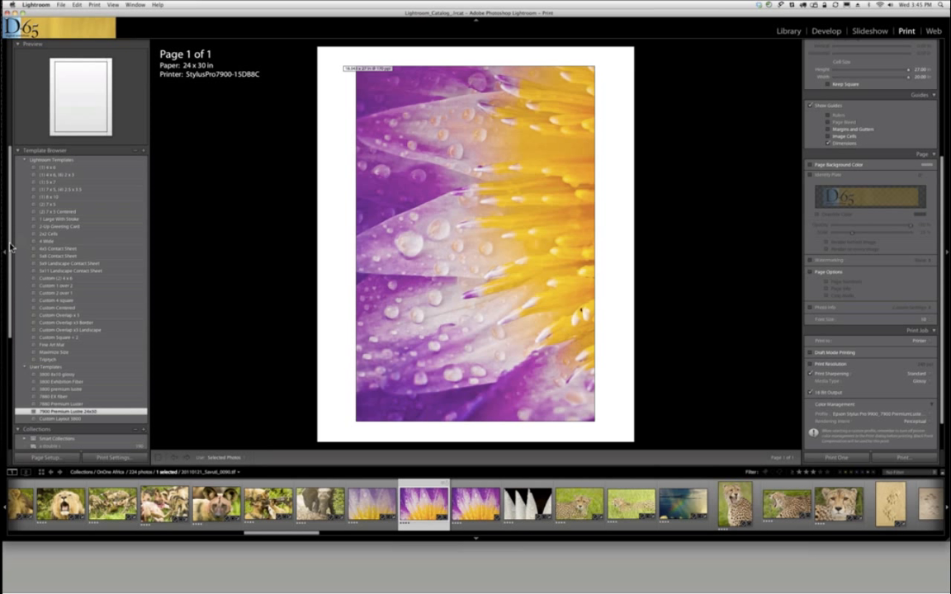
Open the PRINTS collection and preview the second orange gate corridor photo in the print layout.
{"action": "left_click_drag", "start_coordinate": [10, 246], "coordinate": [10, 345]}
{"action": "left_click", "coordinate": [49, 414]}
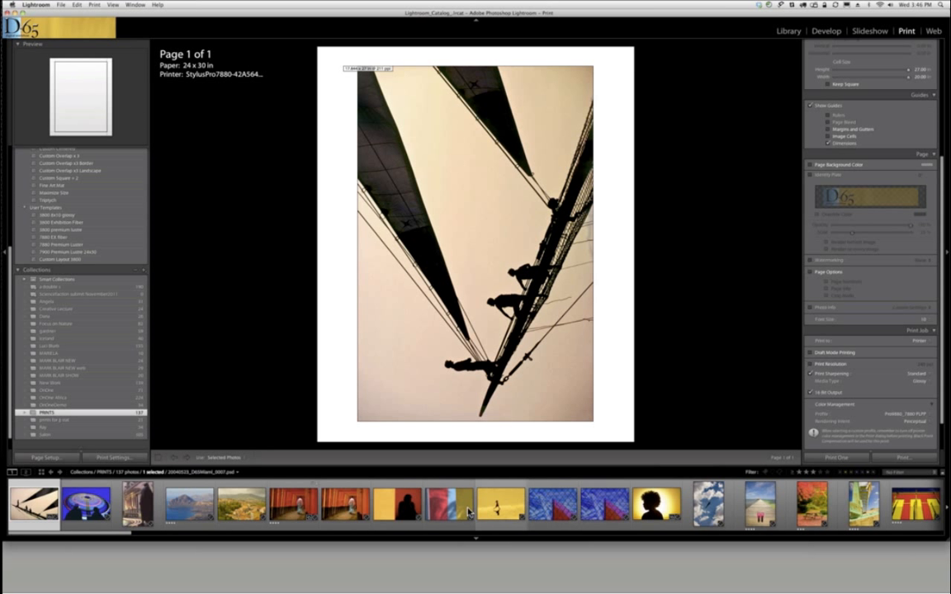
{"action": "left_click", "coordinate": [353, 500]}
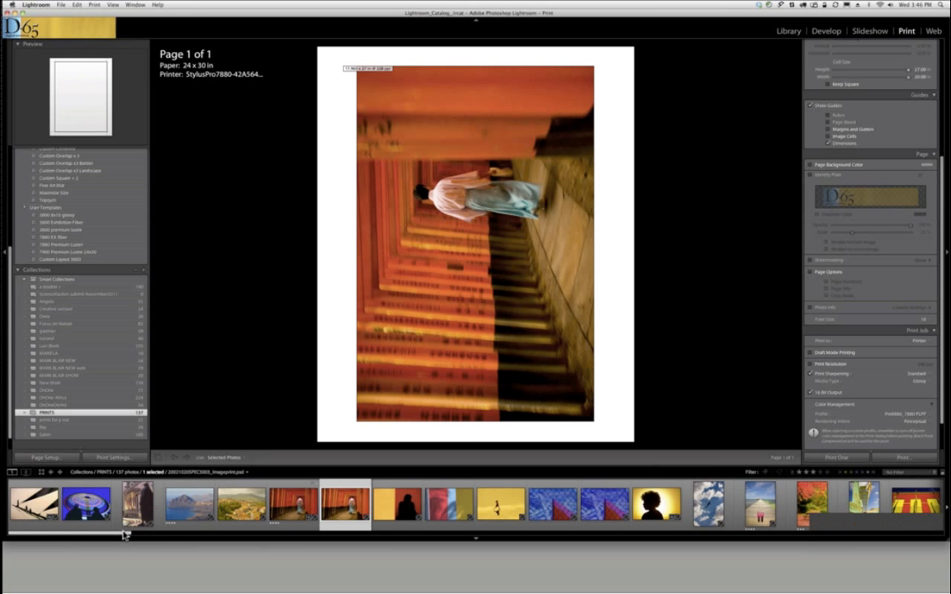
Preview the landscape iceberg and open-mouthed seal photos in the print layout, and return to the OnOne Africa collection.
{"action": "mouse_move", "coordinate": [125, 535]}
{"action": "left_mouse_down"}
{"action": "mouse_move", "coordinate": [318, 539]}
{"action": "mouse_move", "coordinate": [467, 560]}
{"action": "mouse_move", "coordinate": [371, 550]}
{"action": "left_mouse_up"}
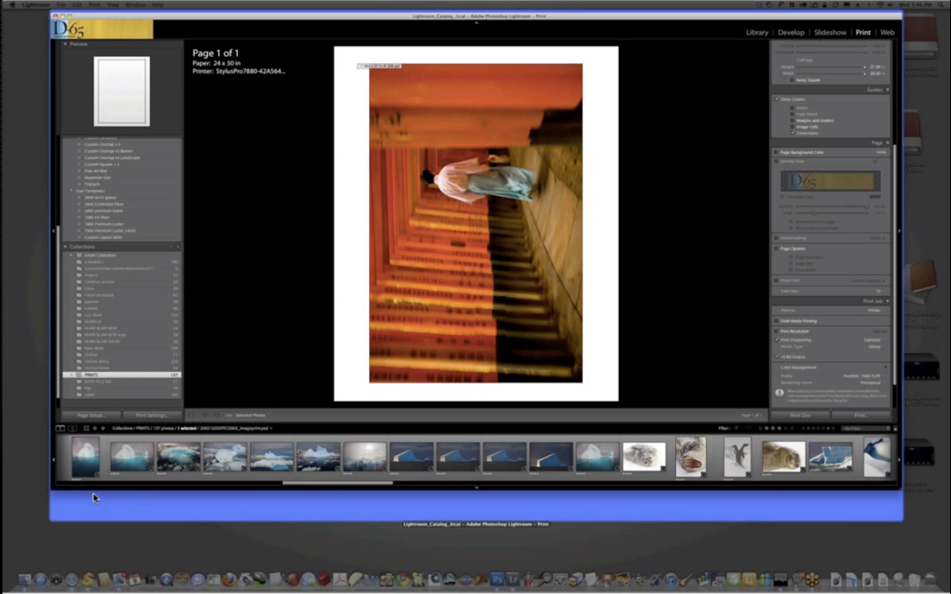
{"action": "left_click", "coordinate": [93, 503]}
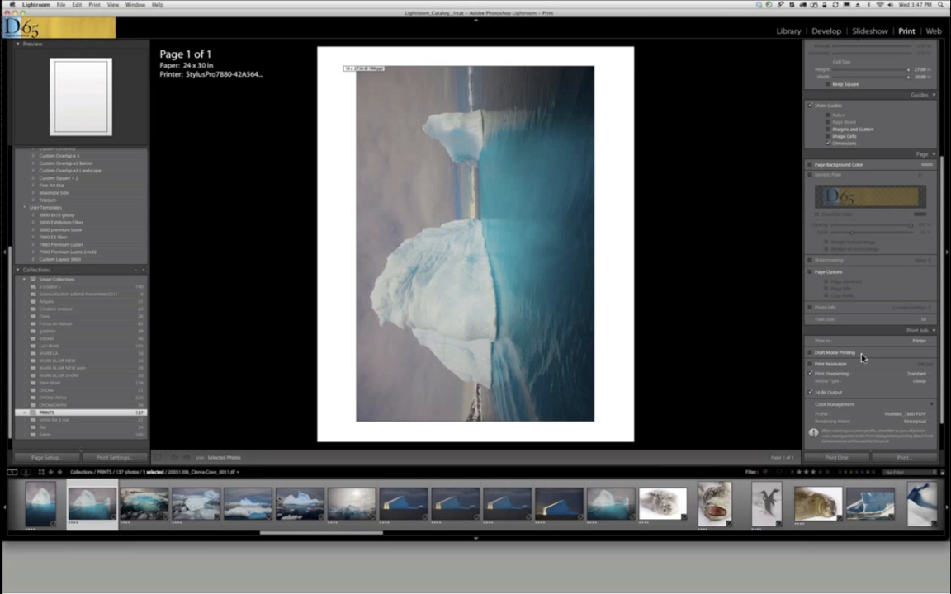
{"action": "left_click", "coordinate": [714, 504]}
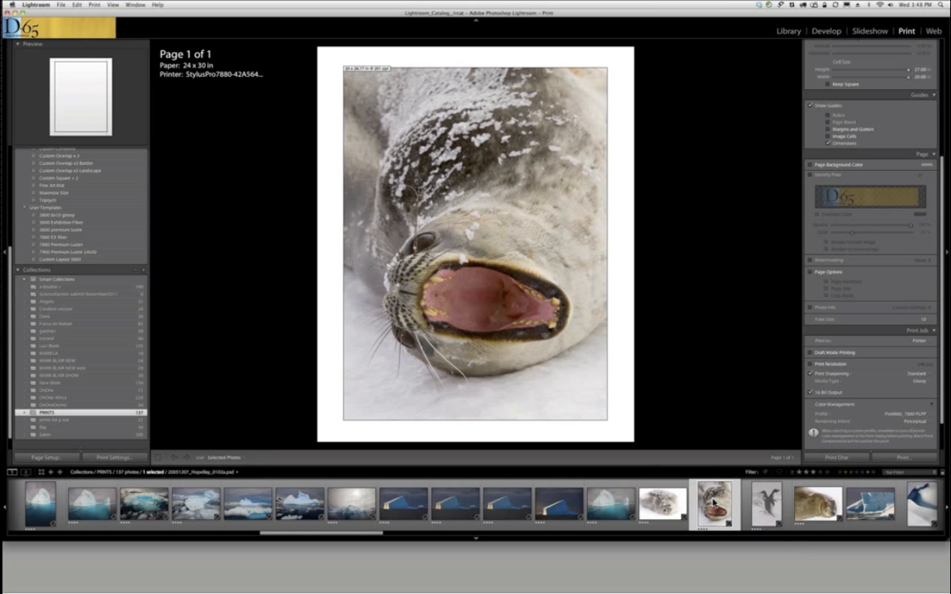
{"action": "left_click", "coordinate": [99, 399]}
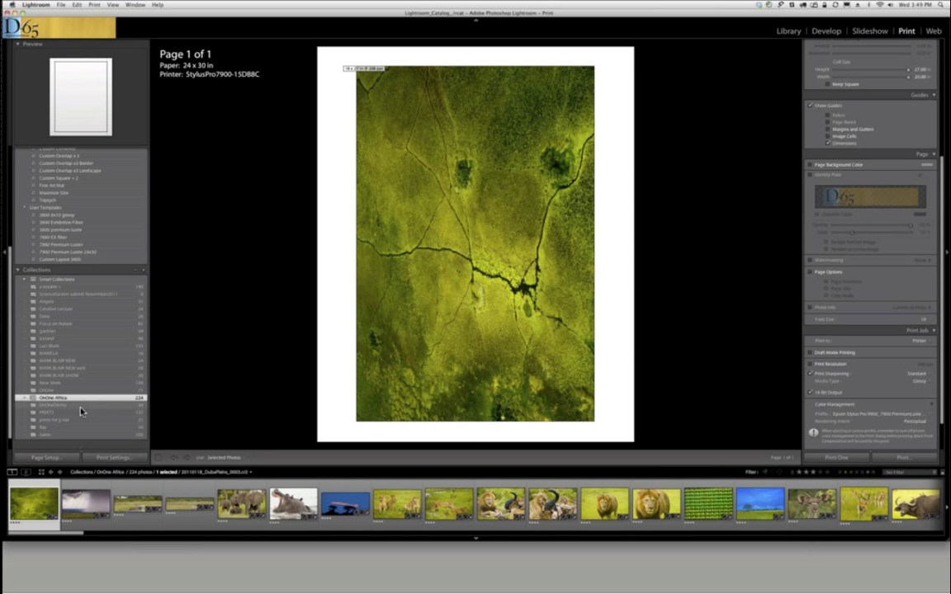
Apply the user template 3800 Exhibition Fiber to the first orange gate corridor photo in the PRINTS collection and preview the second one.
{"action": "left_click", "coordinate": [71, 412]}
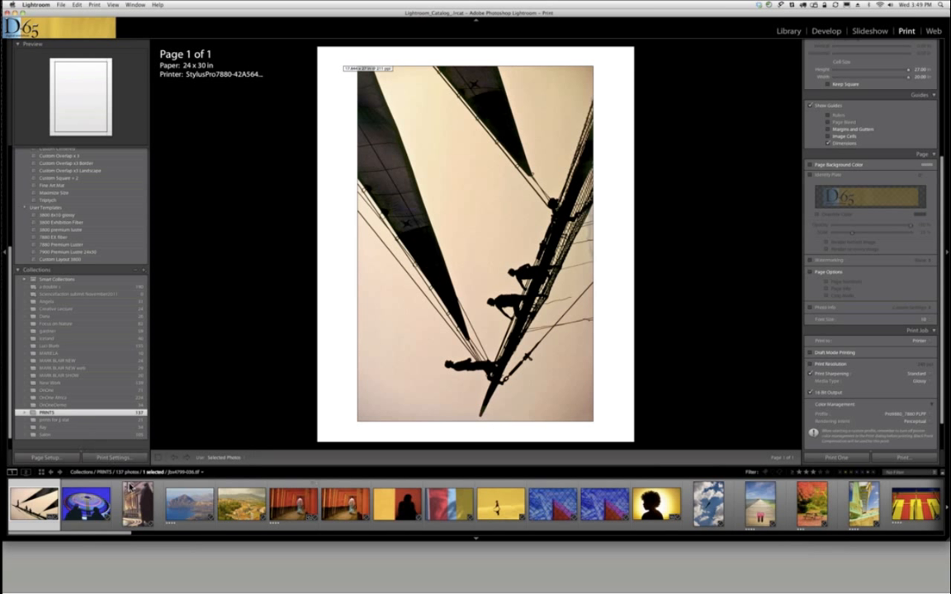
{"action": "left_click", "coordinate": [298, 508]}
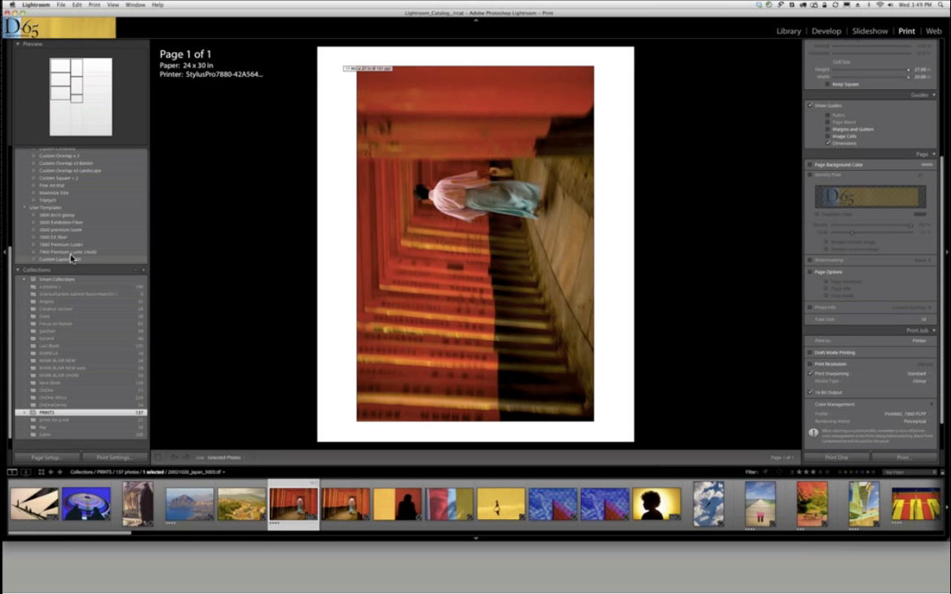
{"action": "left_click", "coordinate": [74, 224]}
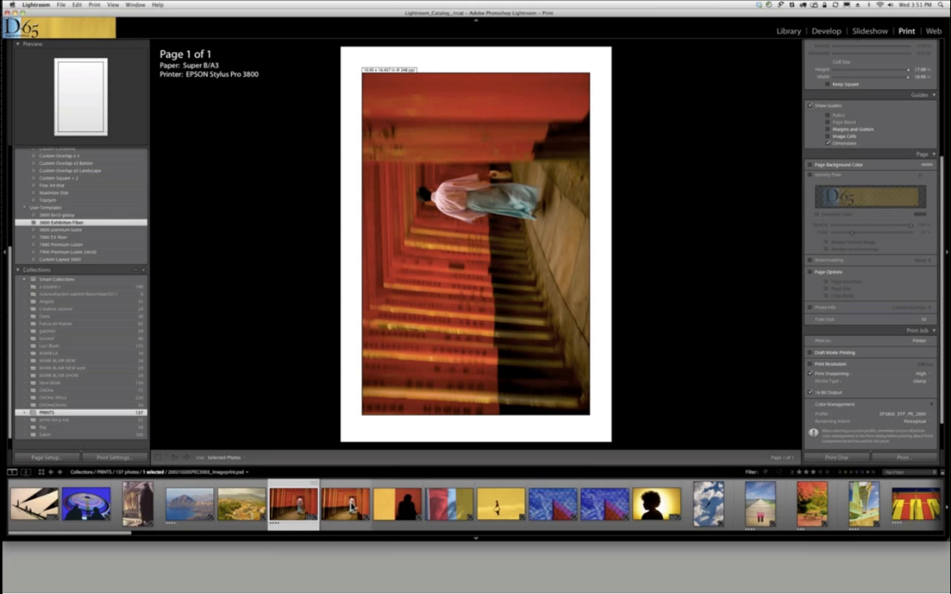
{"action": "left_click", "coordinate": [346, 503]}
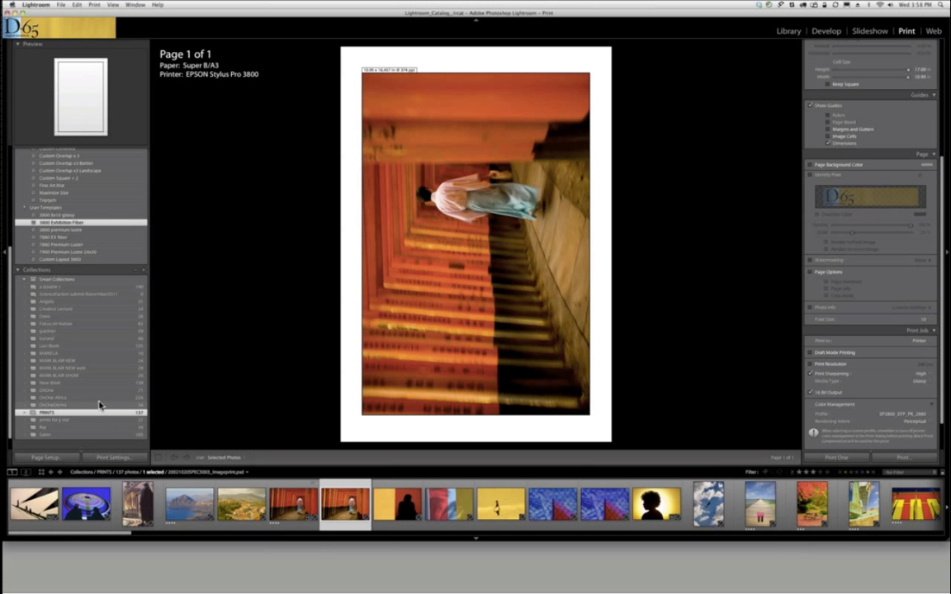
Preview the close-up photo of the lioness with her cub from the OnOne Africa collection and select the multicoloured vertical photo.
{"action": "left_click", "coordinate": [99, 398]}
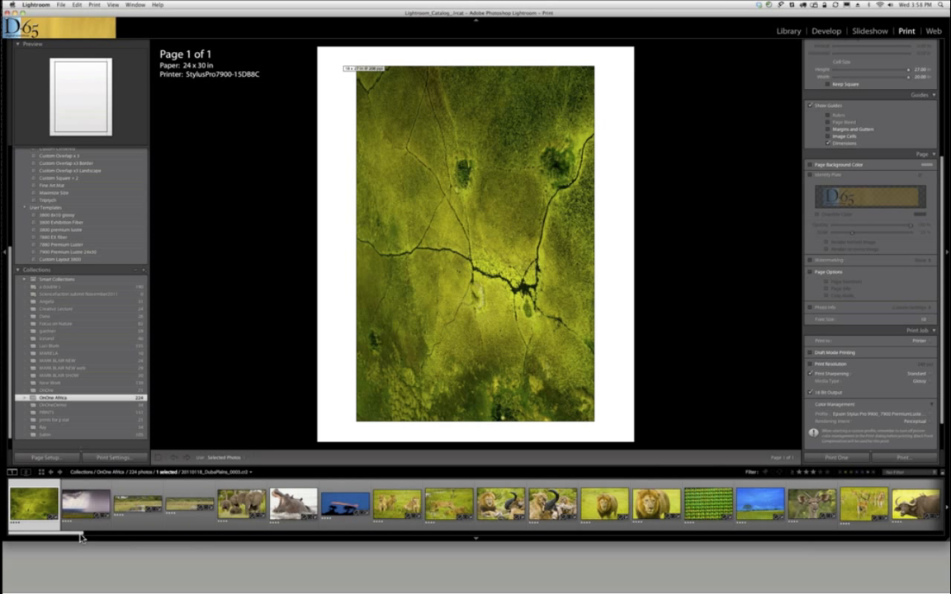
{"action": "left_click_drag", "start_coordinate": [80, 534], "coordinate": [242, 552]}
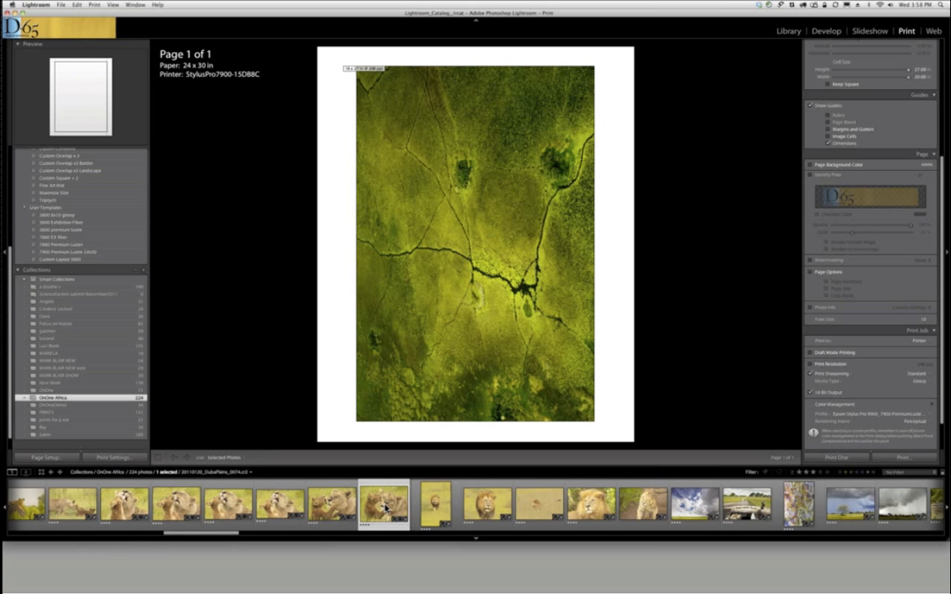
{"action": "left_click", "coordinate": [385, 505]}
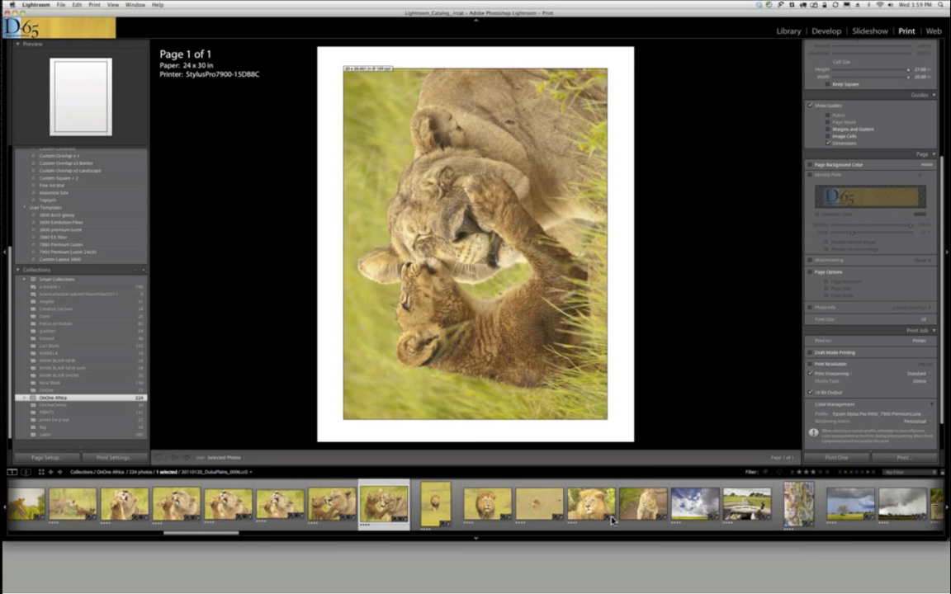
{"action": "left_click", "coordinate": [788, 511]}
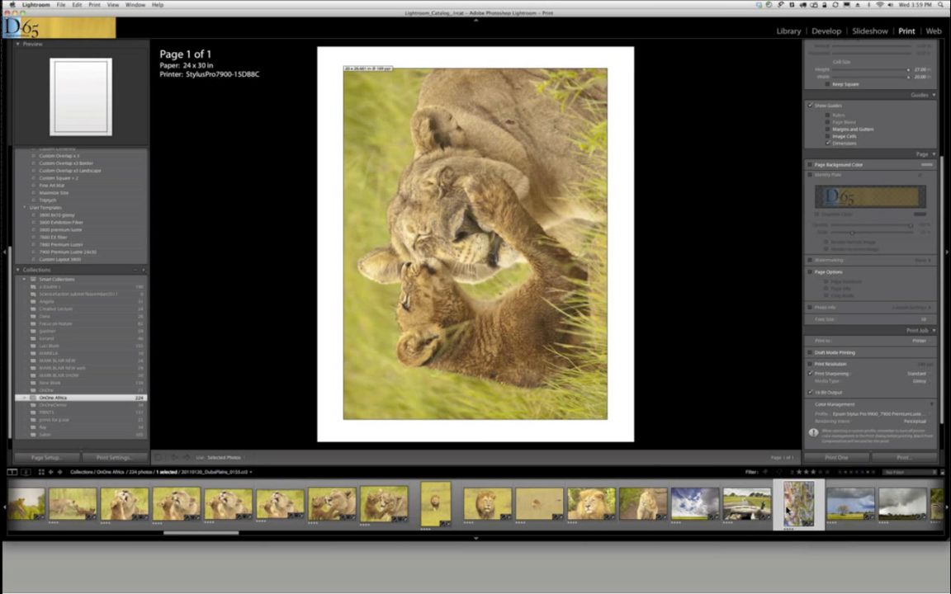